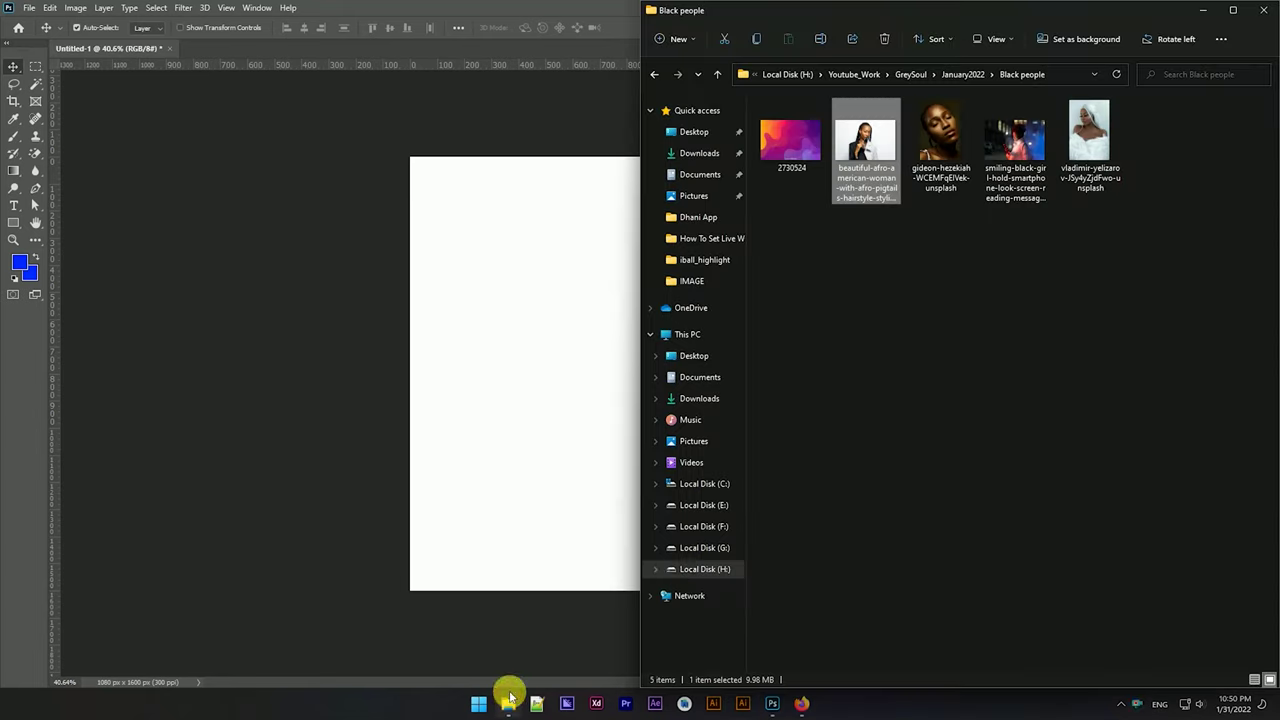
Place the braided-hair portrait on the canvas and scale it to fill the page.
mouse_move(846, 209)
mouse_down()
mouse_move(828, 185)
mouse_move(575, 311)
mouse_up()
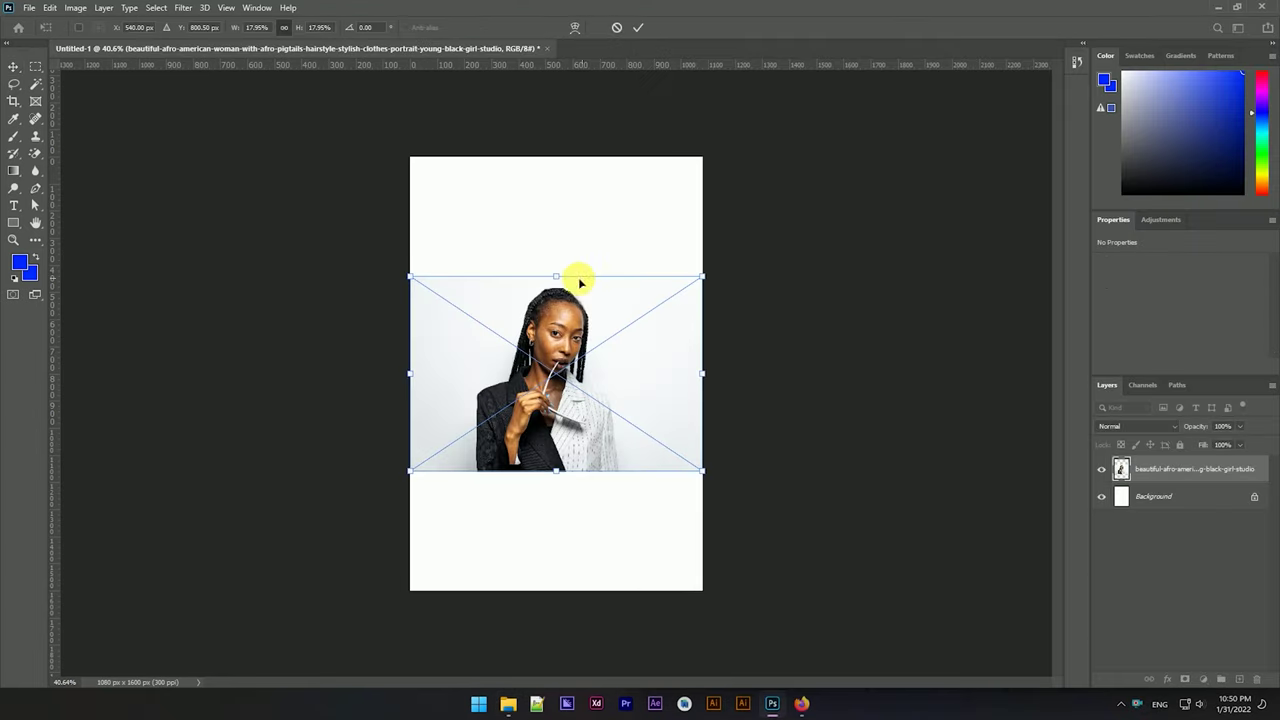
mouse_move(556, 278)
mouse_down()
mouse_move(551, 137)
mouse_move(543, 171)
mouse_move(556, 199)
mouse_up()
drag(559, 482, 552, 571)
drag(563, 463, 584, 443)
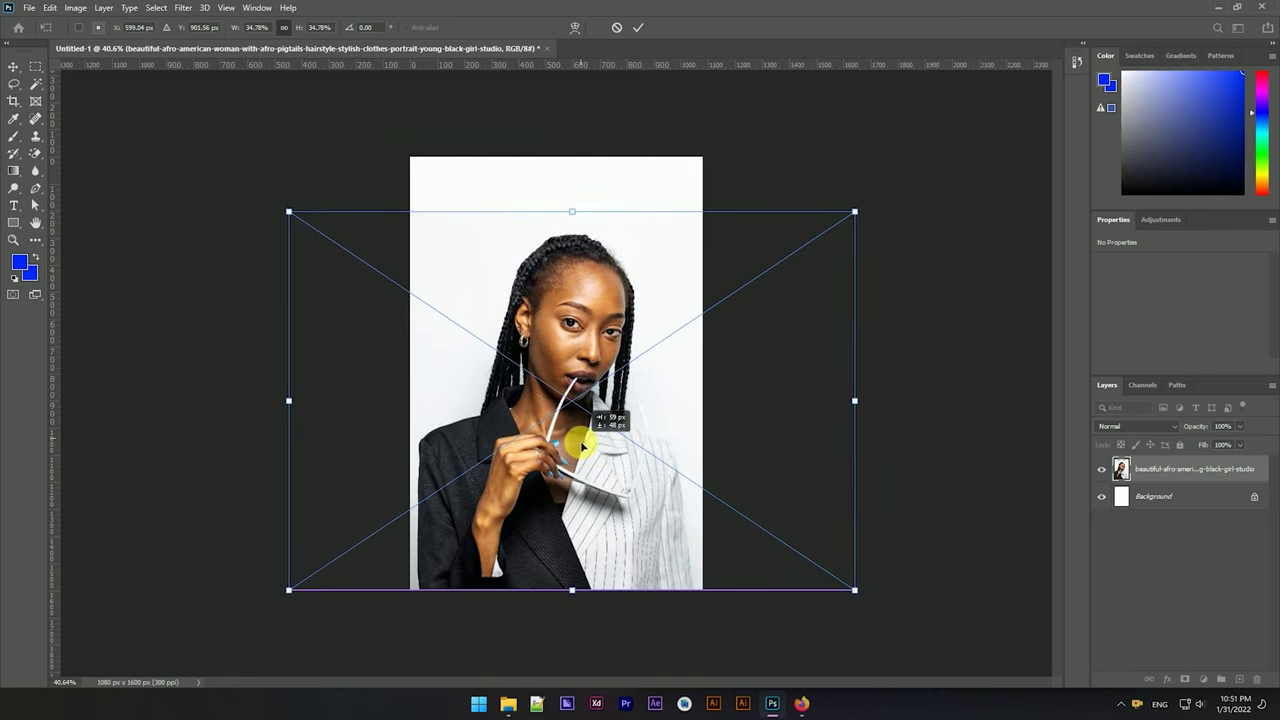
mouse_move(578, 213)
mouse_down()
mouse_move(580, 189)
mouse_move(580, 200)
mouse_up()
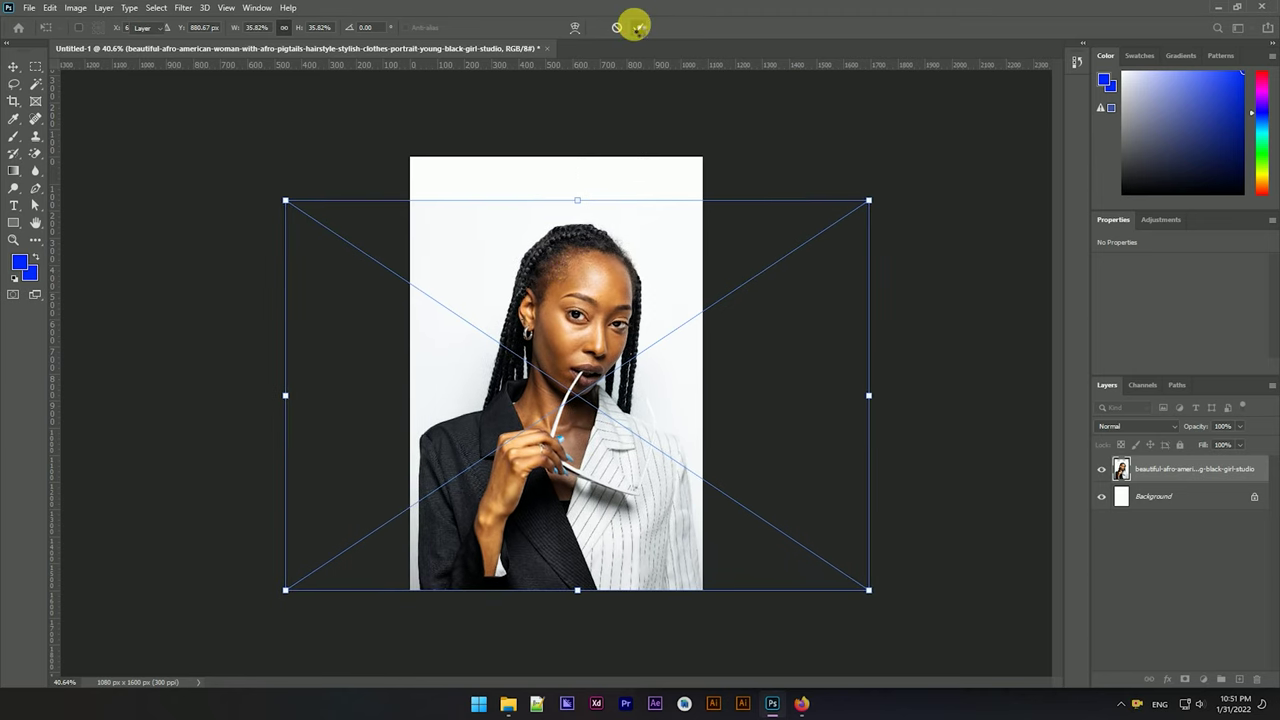
click(638, 27)
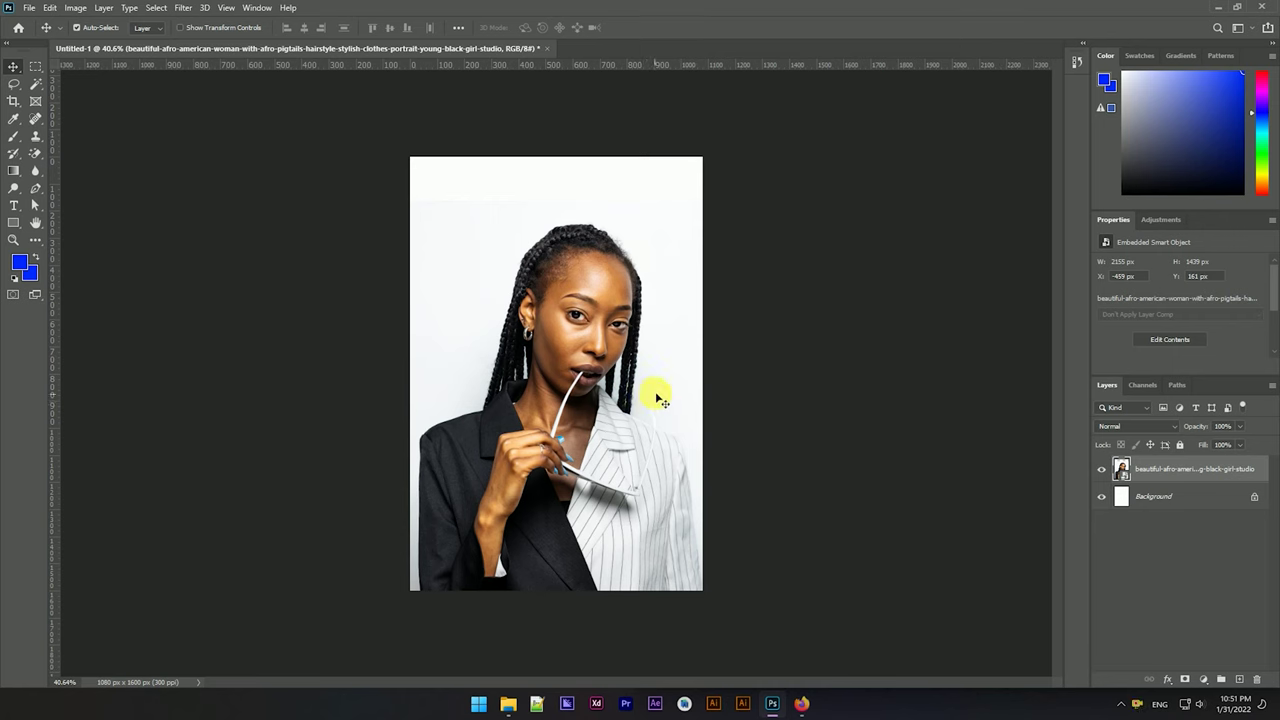
Rasterize the photo layer and crop it to the 1080 x 1600 px canvas.
scroll(620, 350, up, 5)
scroll(619, 345, down, 3)
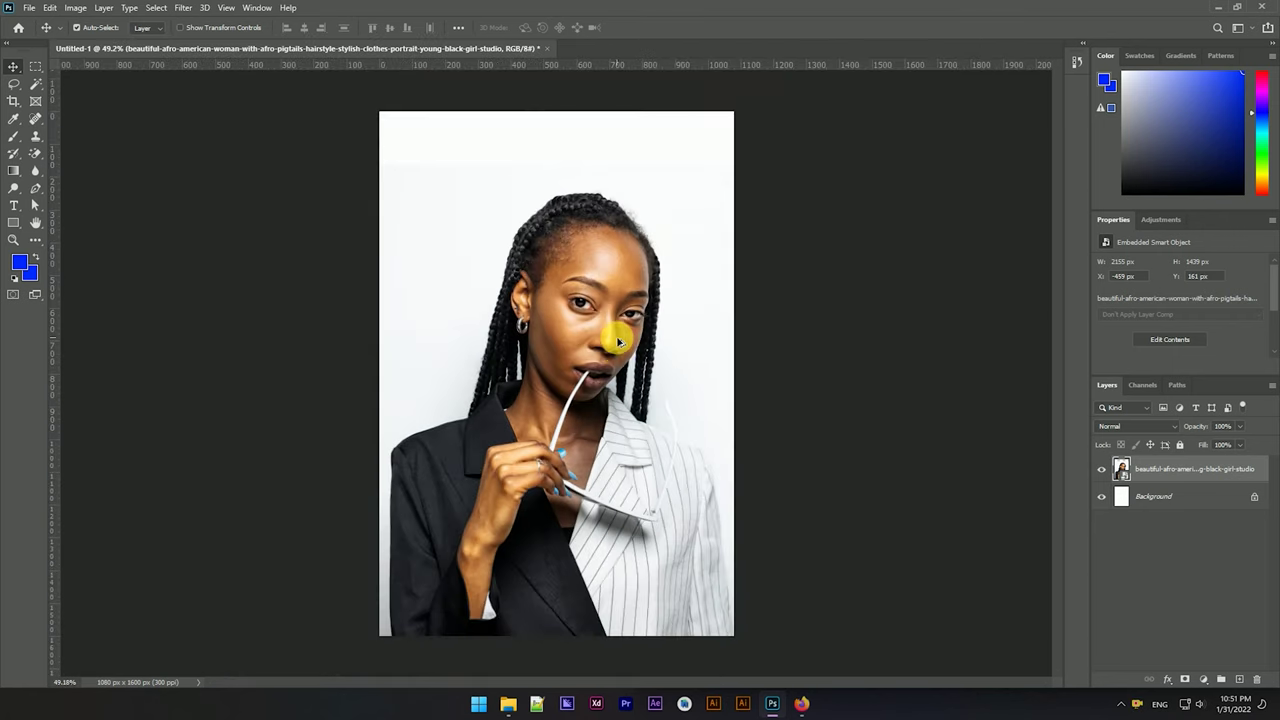
right_click(1179, 480)
click(1043, 358)
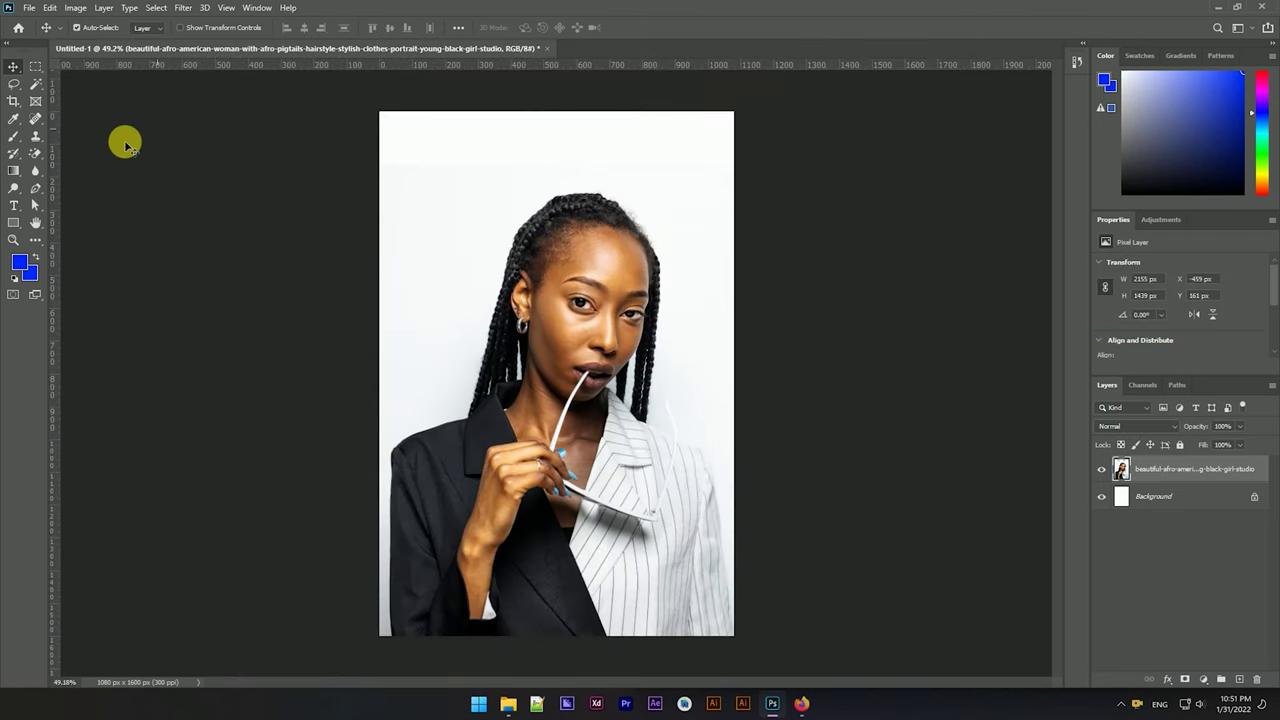
click(14, 100)
click(466, 243)
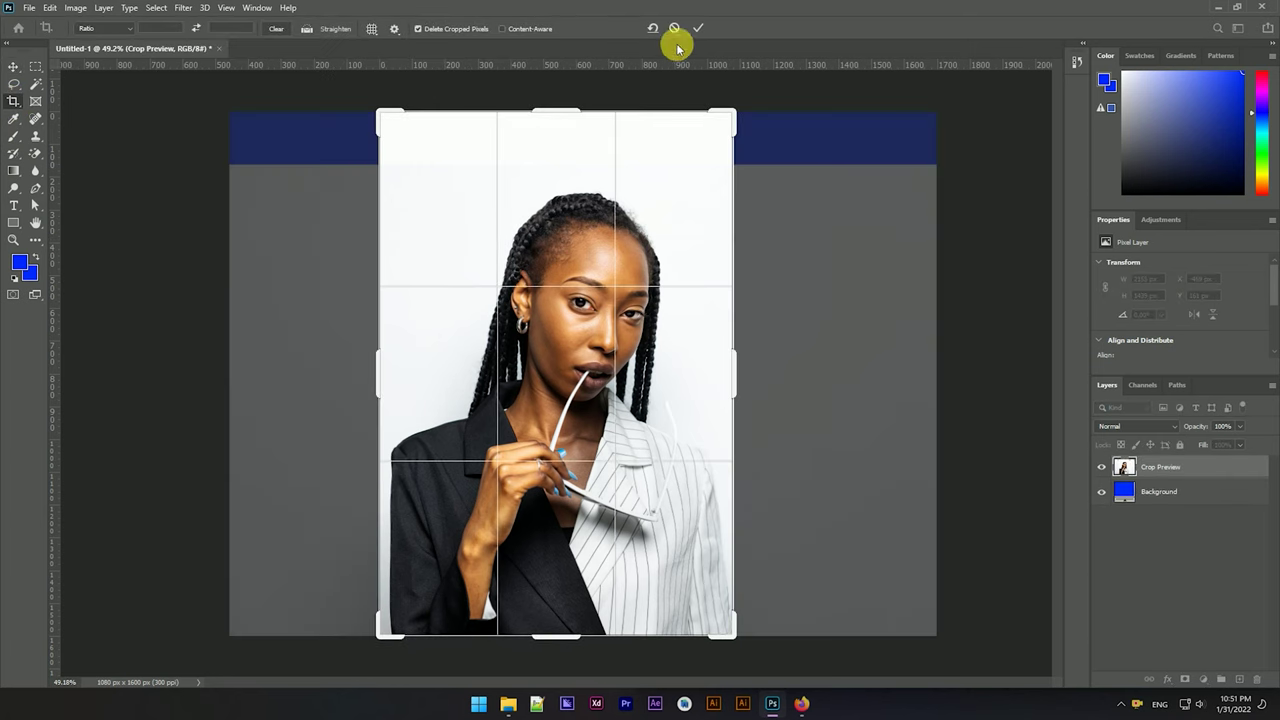
click(700, 30)
key(v)
scroll(561, 240, up, 5)
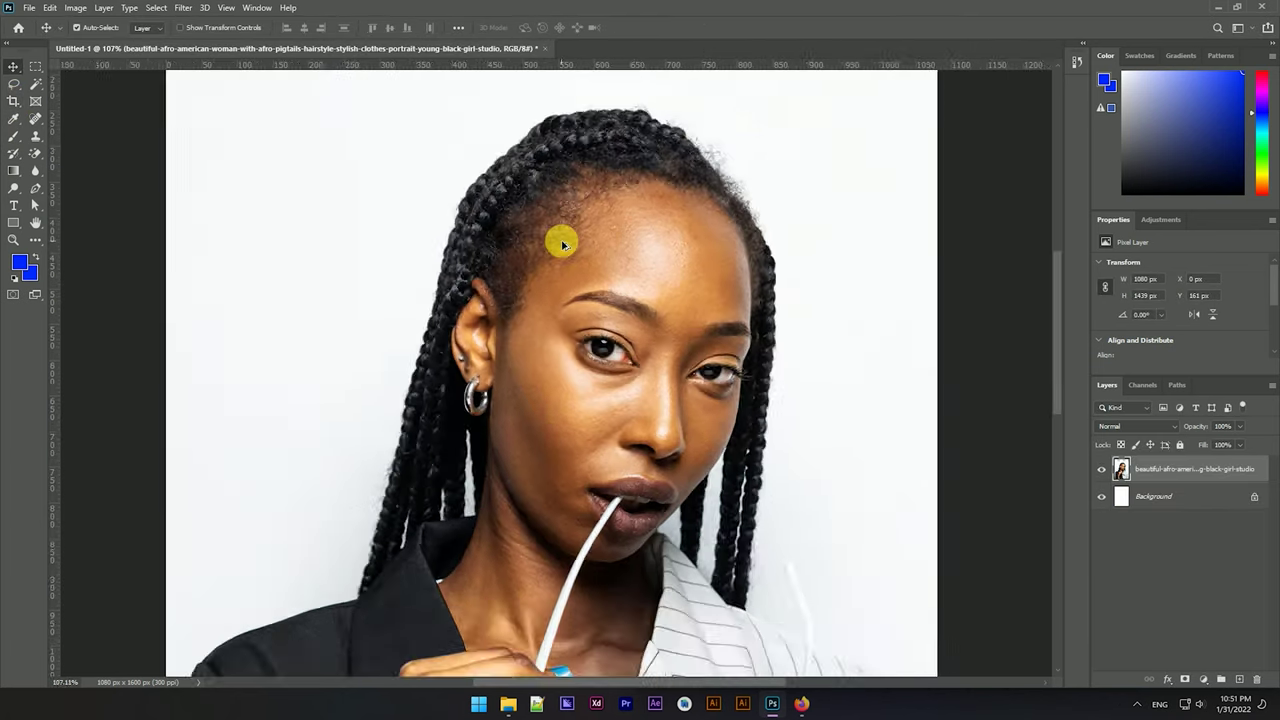
Scroll around the portrait to inspect the skin before filtering.
scroll(558, 243, down, 2)
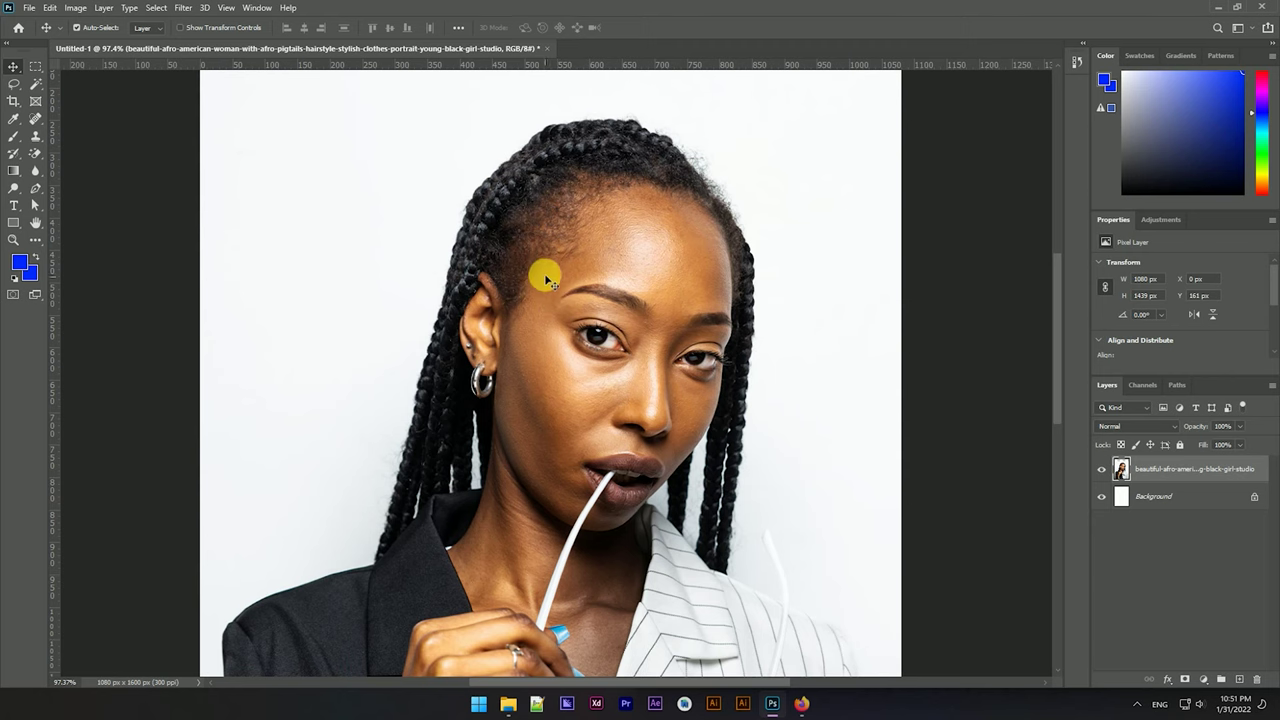
scroll(545, 270, down, 2)
scroll(546, 266, up, 1)
scroll(546, 266, down, 1)
scroll(588, 370, up, 2)
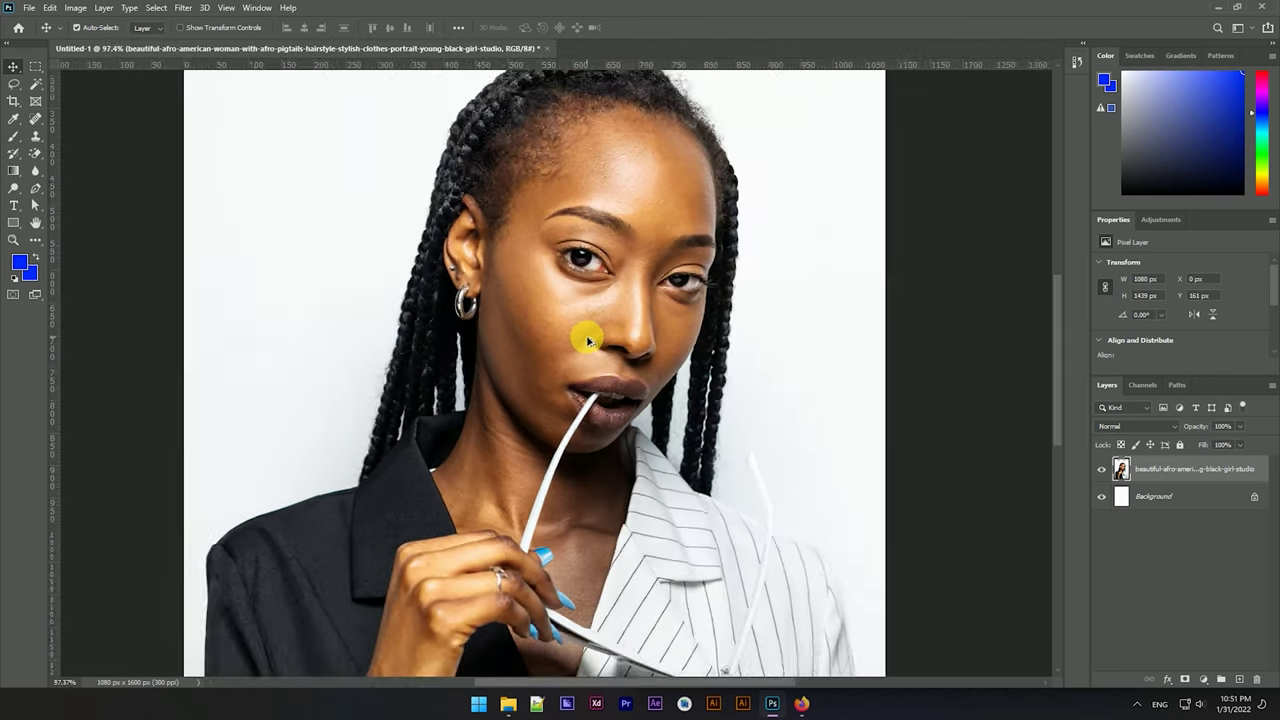
scroll(587, 350, up, 1)
scroll(677, 277, up, 1)
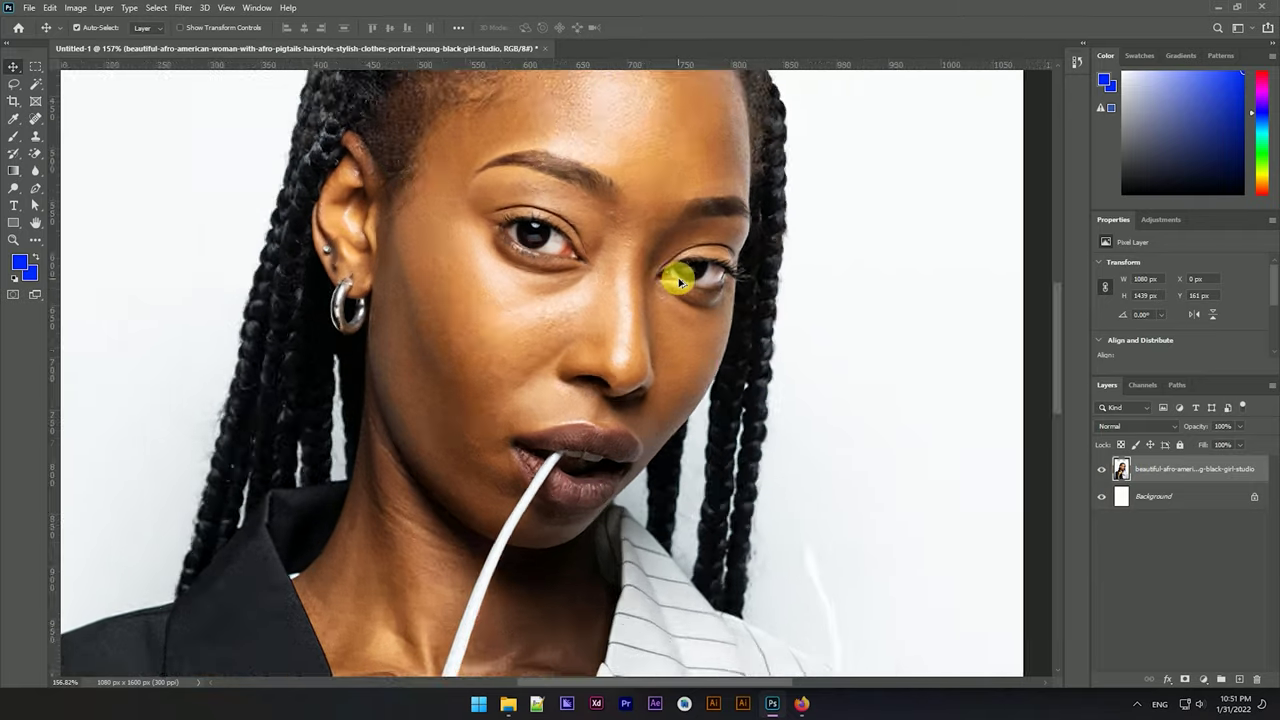
scroll(677, 277, down, 1)
scroll(560, 312, up, 4)
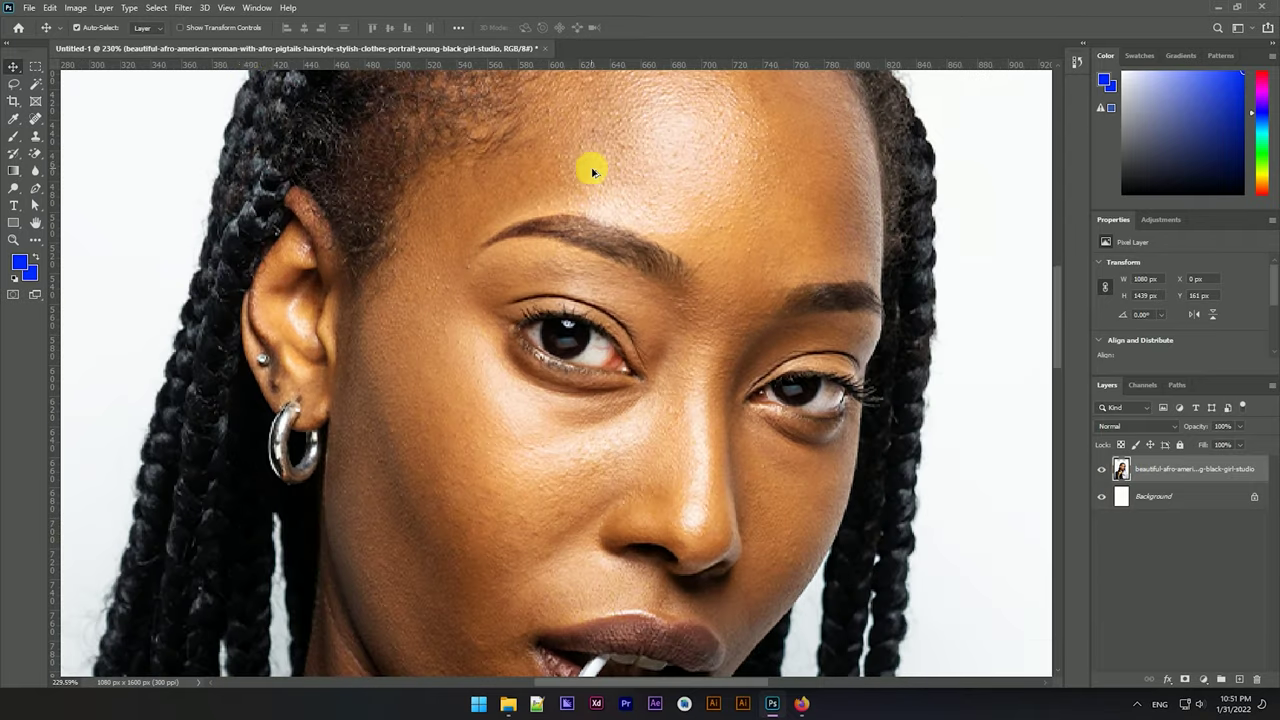
Apply Noiseware to the portrait with Sharpening 8 and Contrast 18.
click(183, 8)
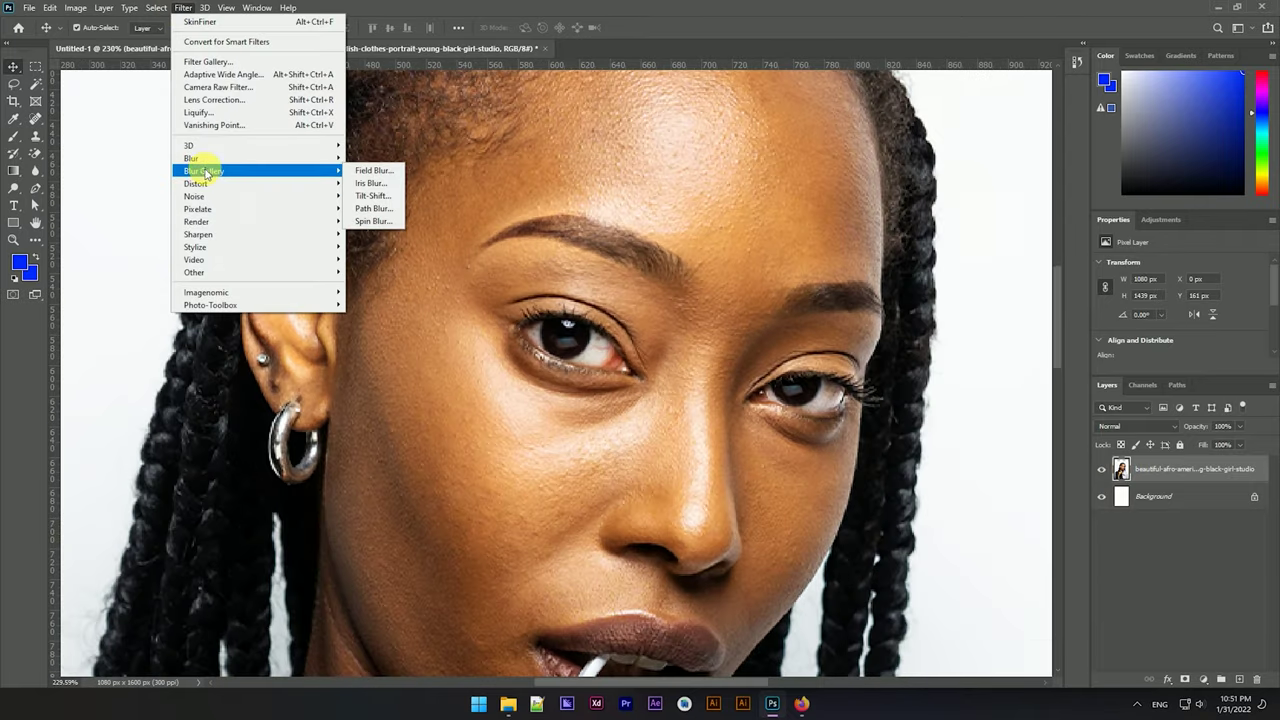
click(360, 293)
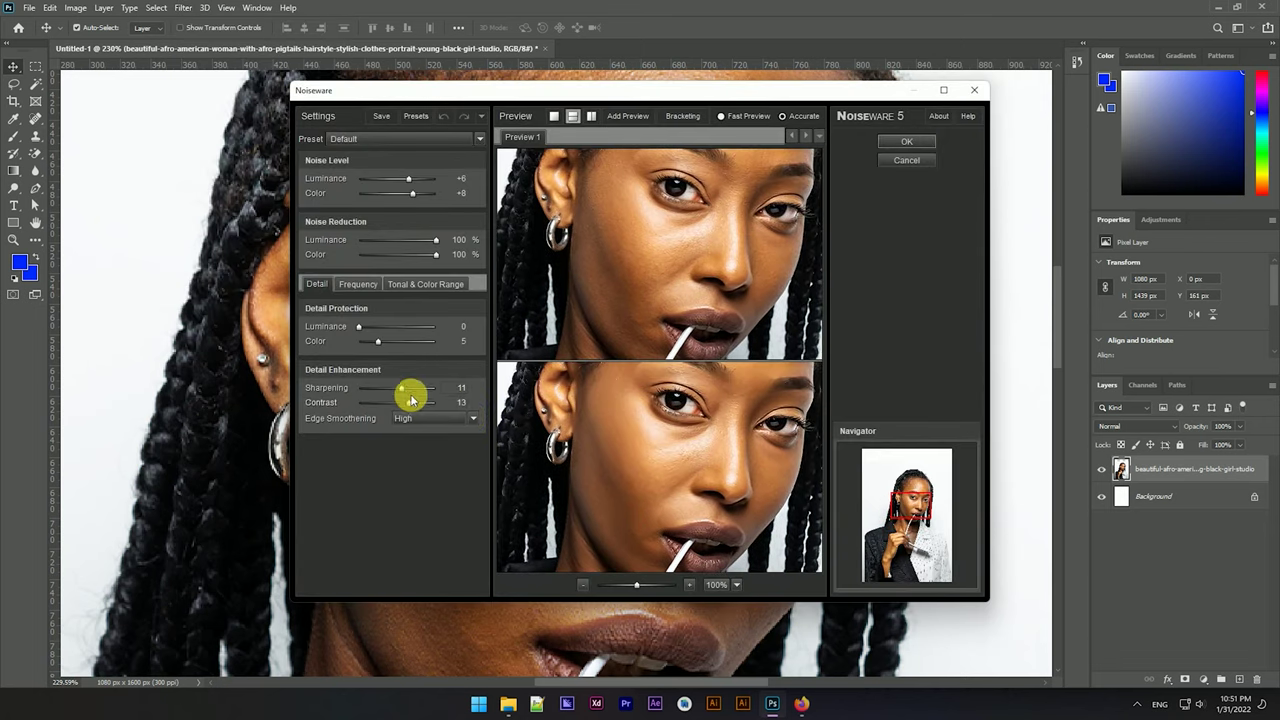
mouse_move(401, 387)
mouse_down()
mouse_move(414, 390)
mouse_move(393, 390)
mouse_up()
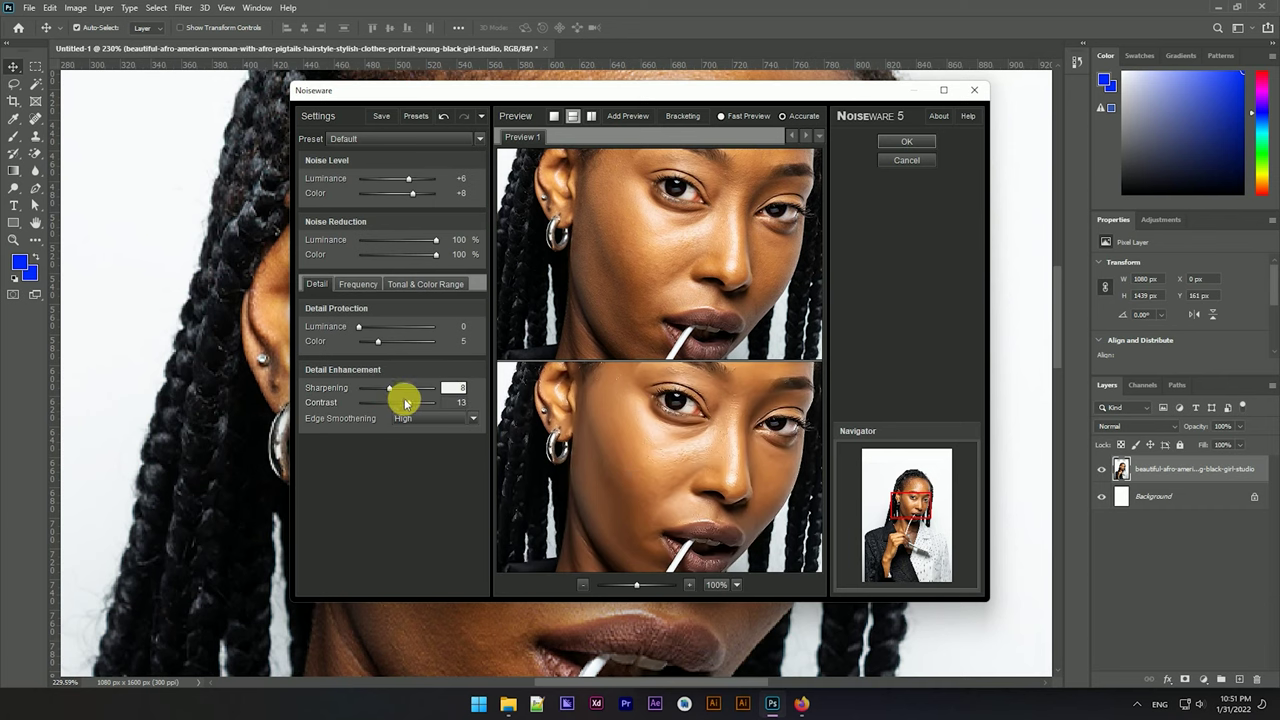
drag(404, 402, 428, 404)
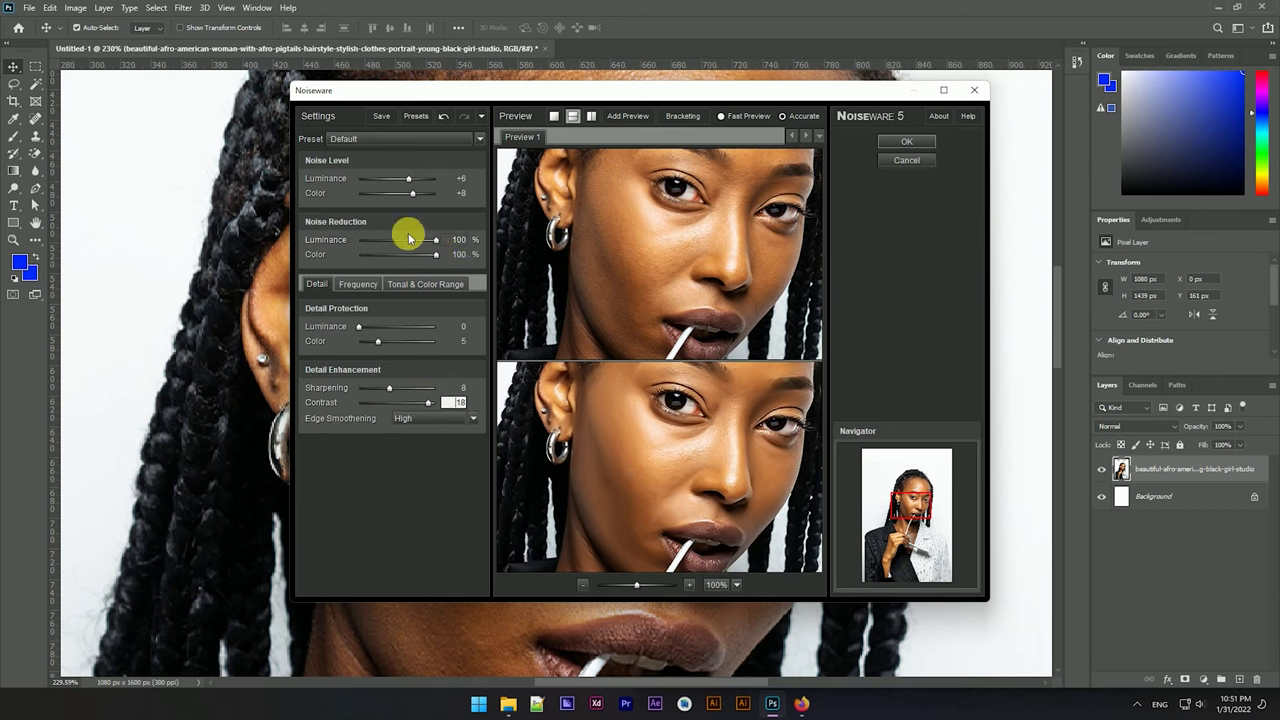
click(905, 141)
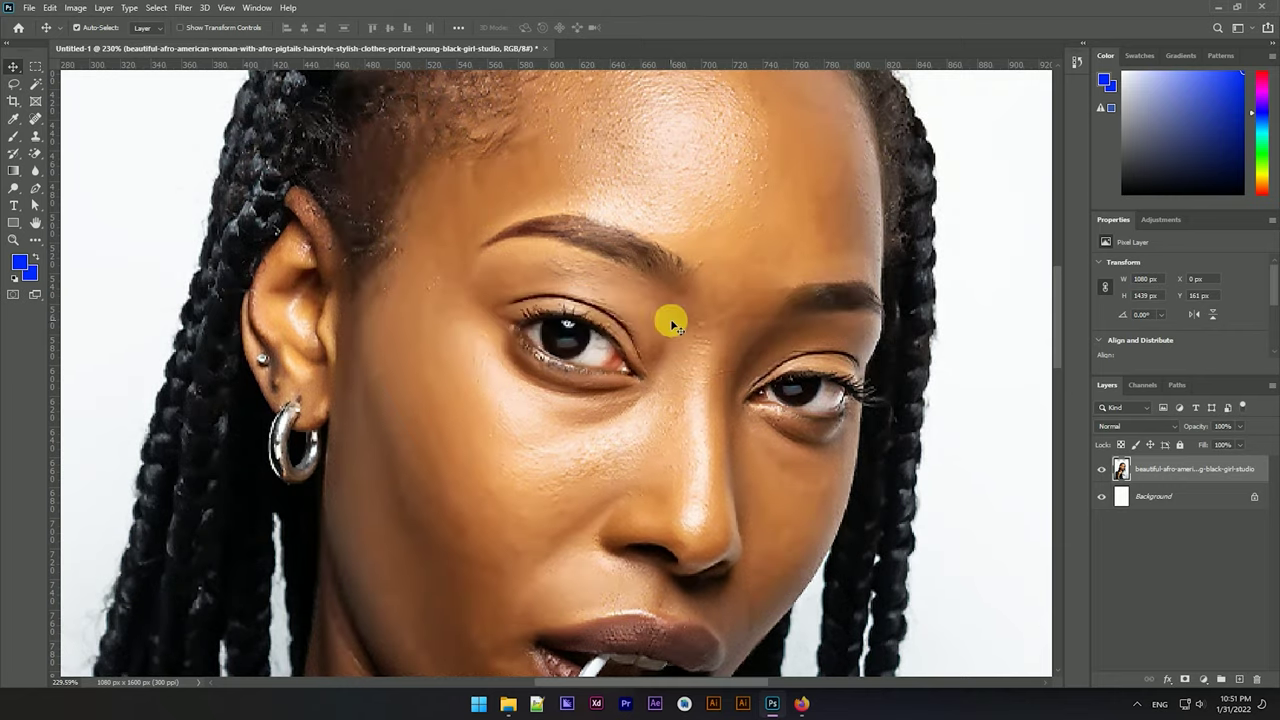
Launch SkinFiner, adjust skin-tone Saturation and set Fine smoothing to +55.
key(ctrl+0)
scroll(637, 263, up, 4)
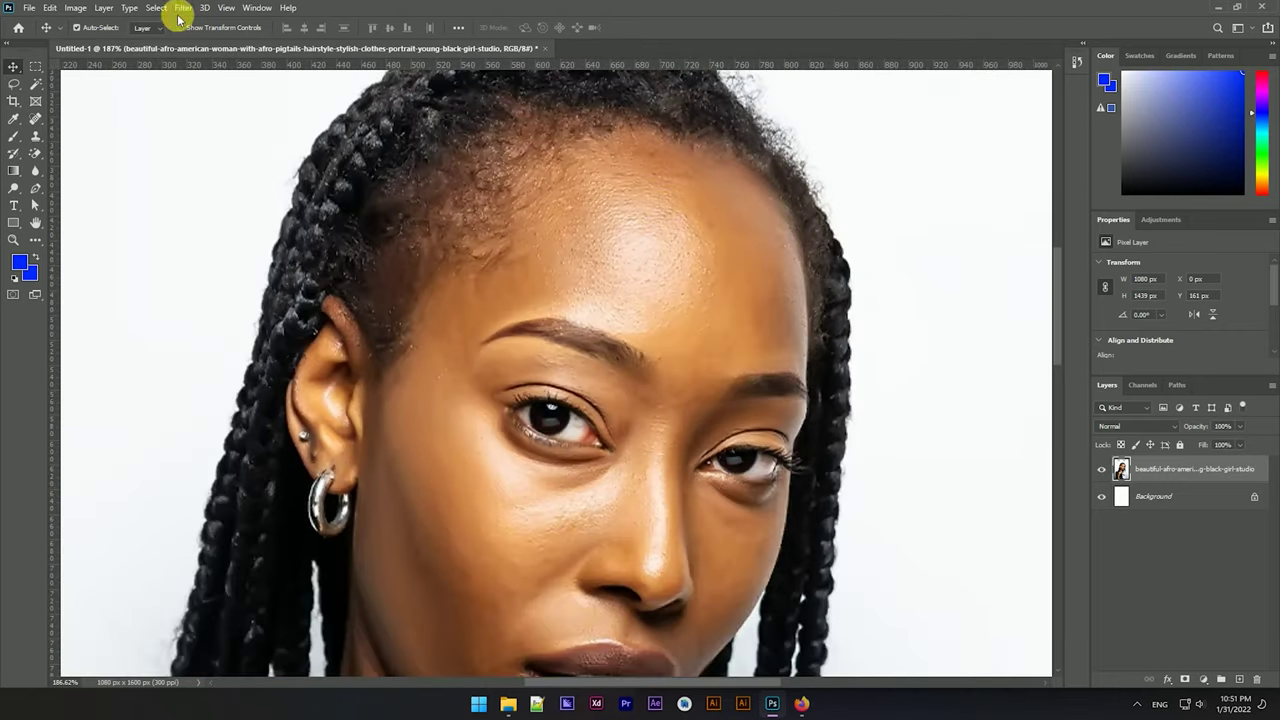
click(181, 8)
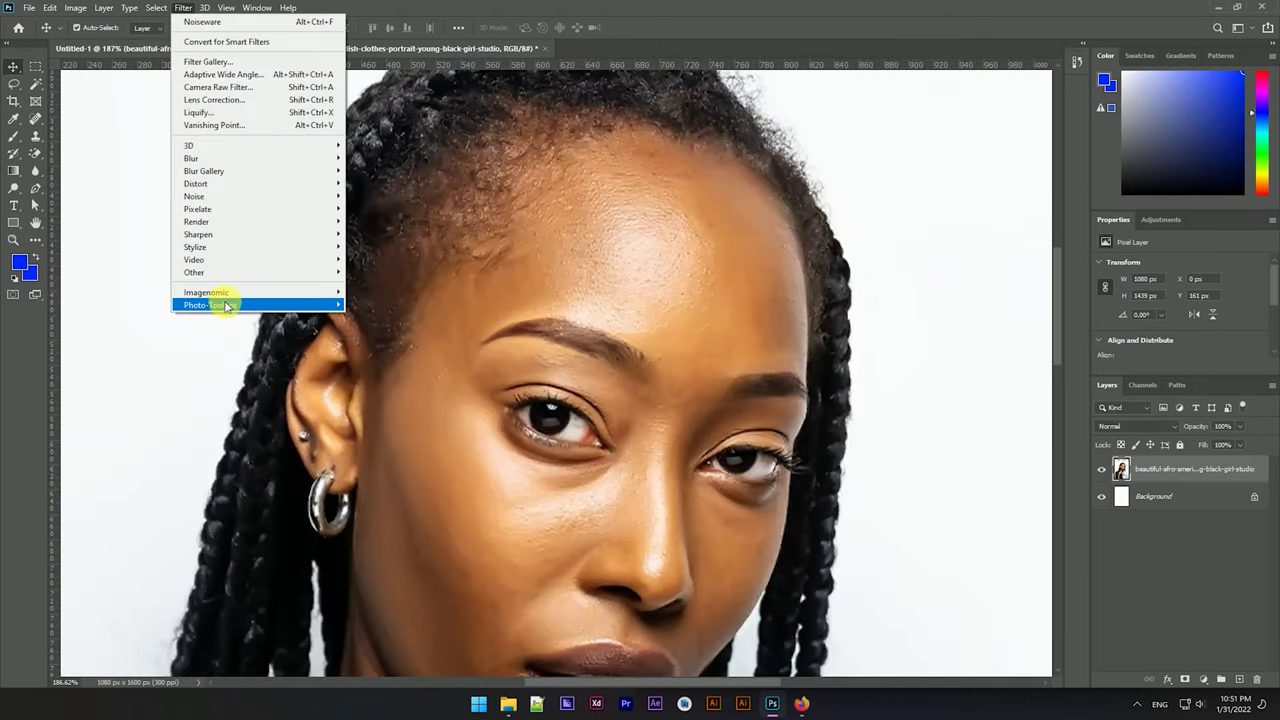
click(371, 306)
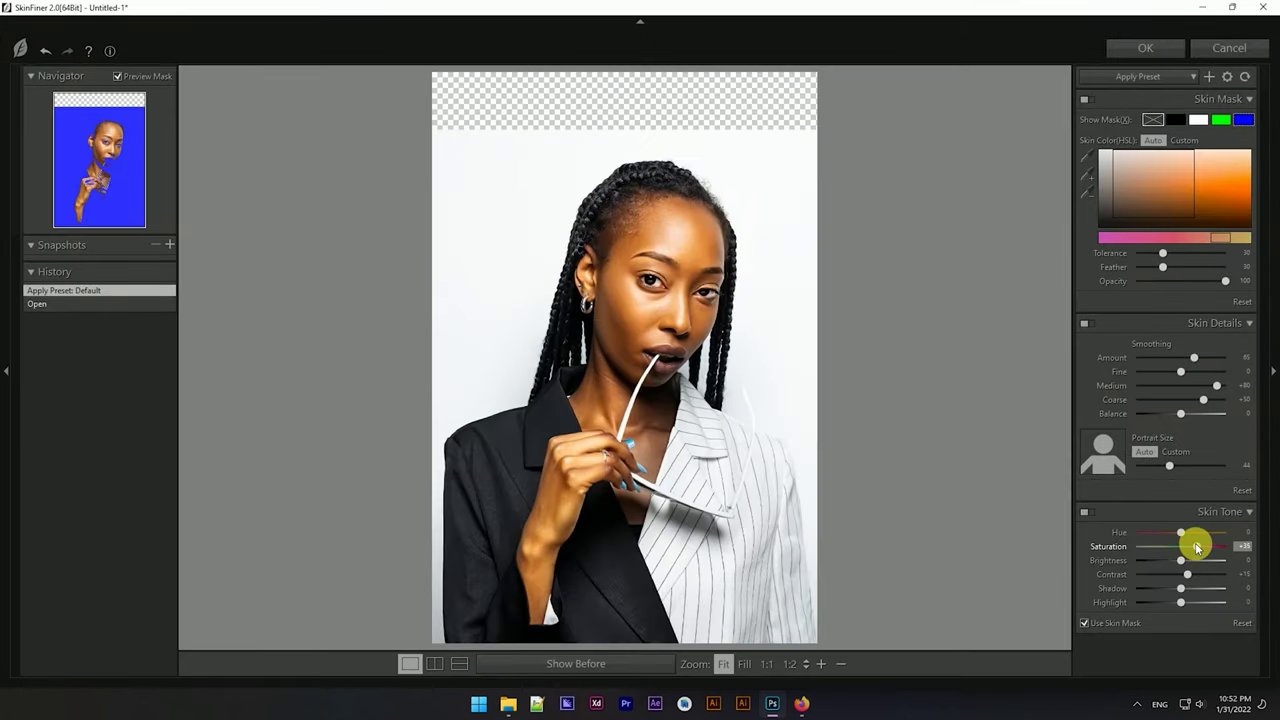
mouse_move(1189, 546)
mouse_down()
mouse_move(1163, 560)
mouse_move(1202, 574)
mouse_move(1207, 588)
mouse_move(1168, 602)
mouse_move(1187, 602)
mouse_up()
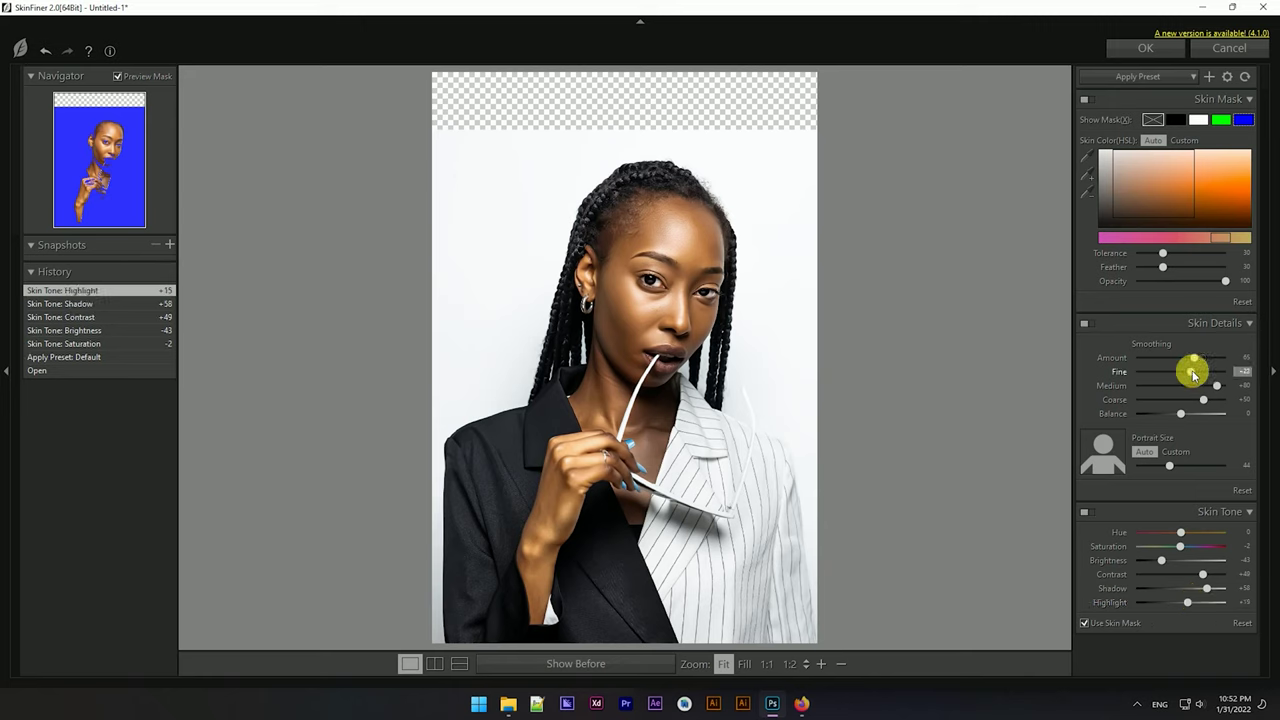
drag(1205, 374, 1206, 374)
Apply Smoothing-High and Skin Tone-Lightening presets with Feather 45 and Portrait Size 26.
click(1140, 77)
click(1142, 131)
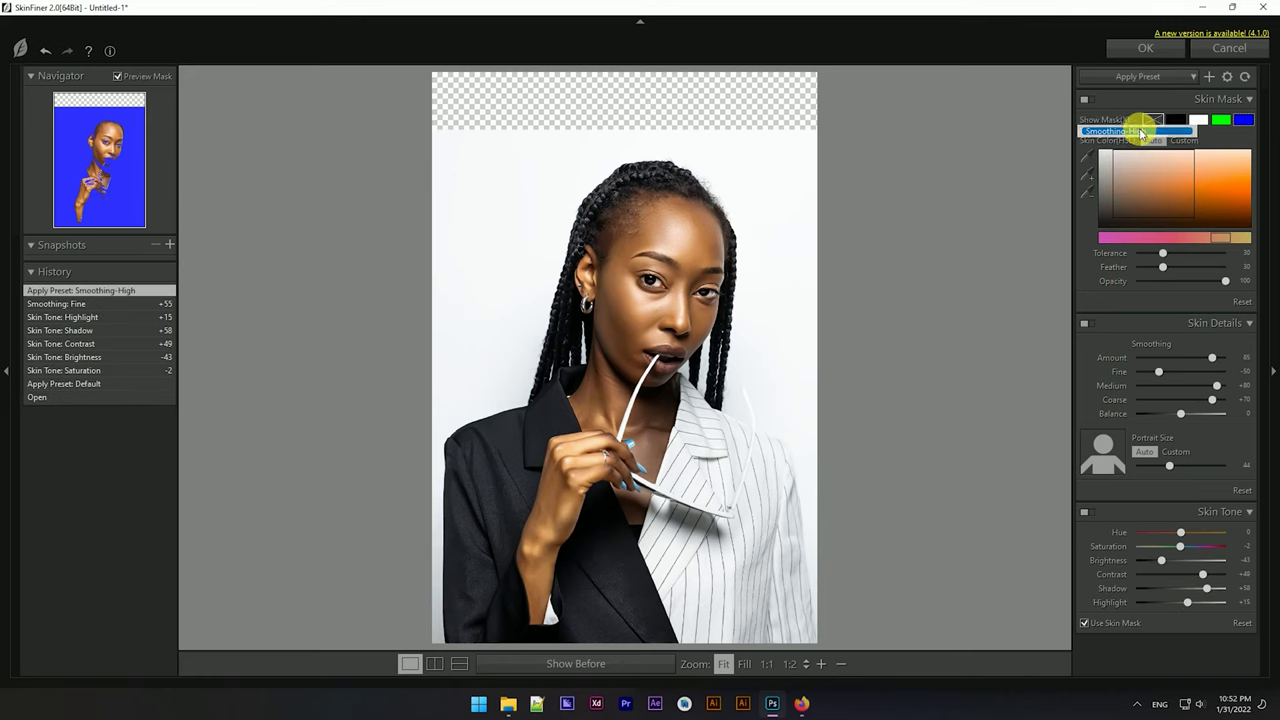
click(1140, 77)
click(1140, 110)
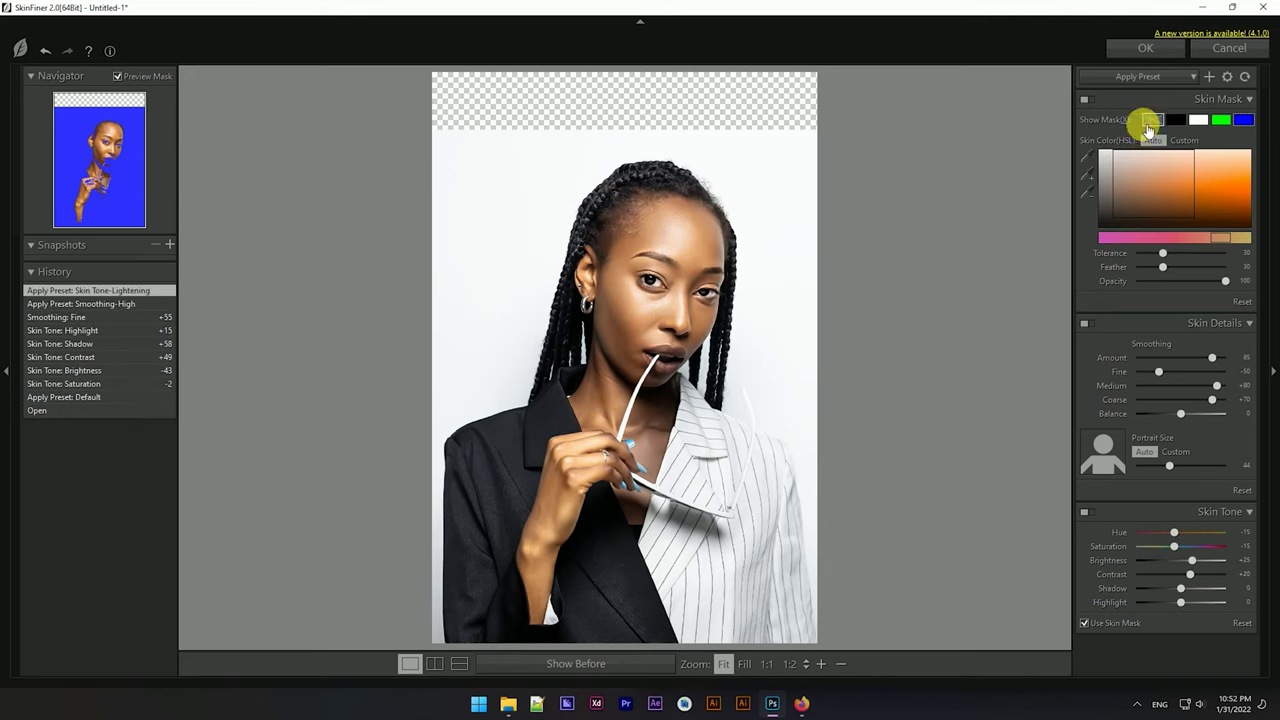
click(1177, 268)
drag(1169, 467, 1152, 466)
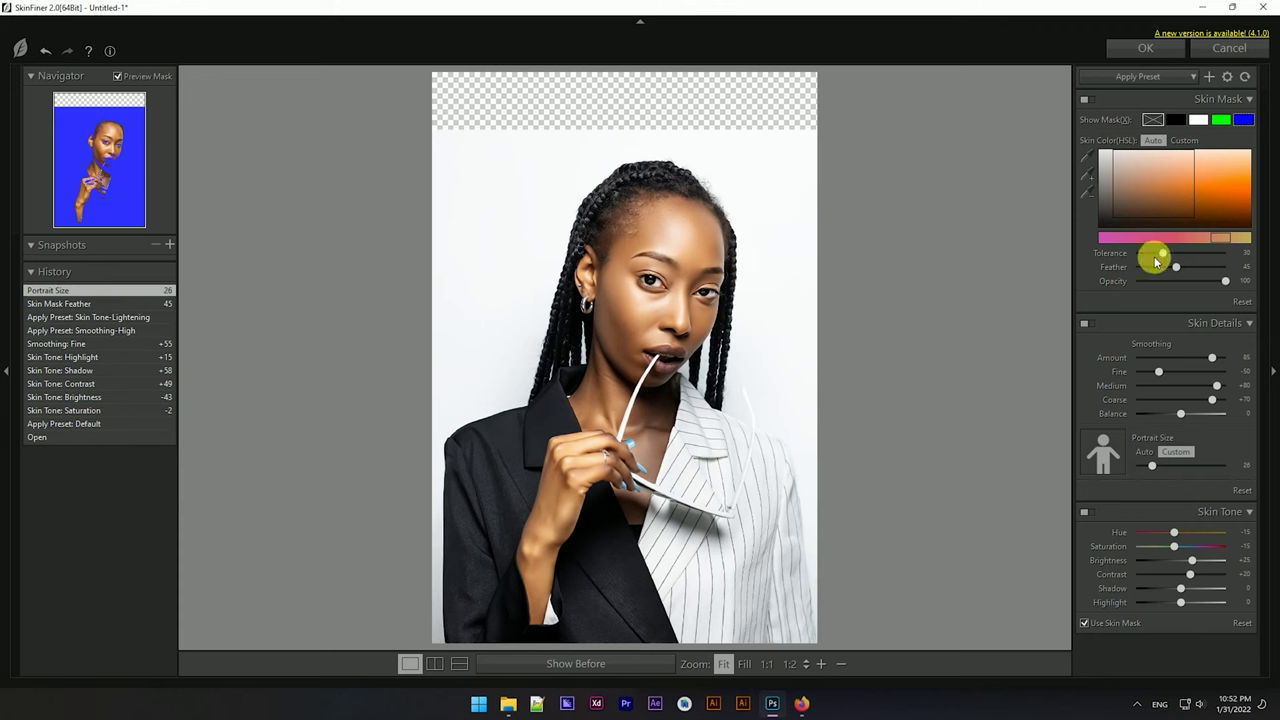
click(1139, 51)
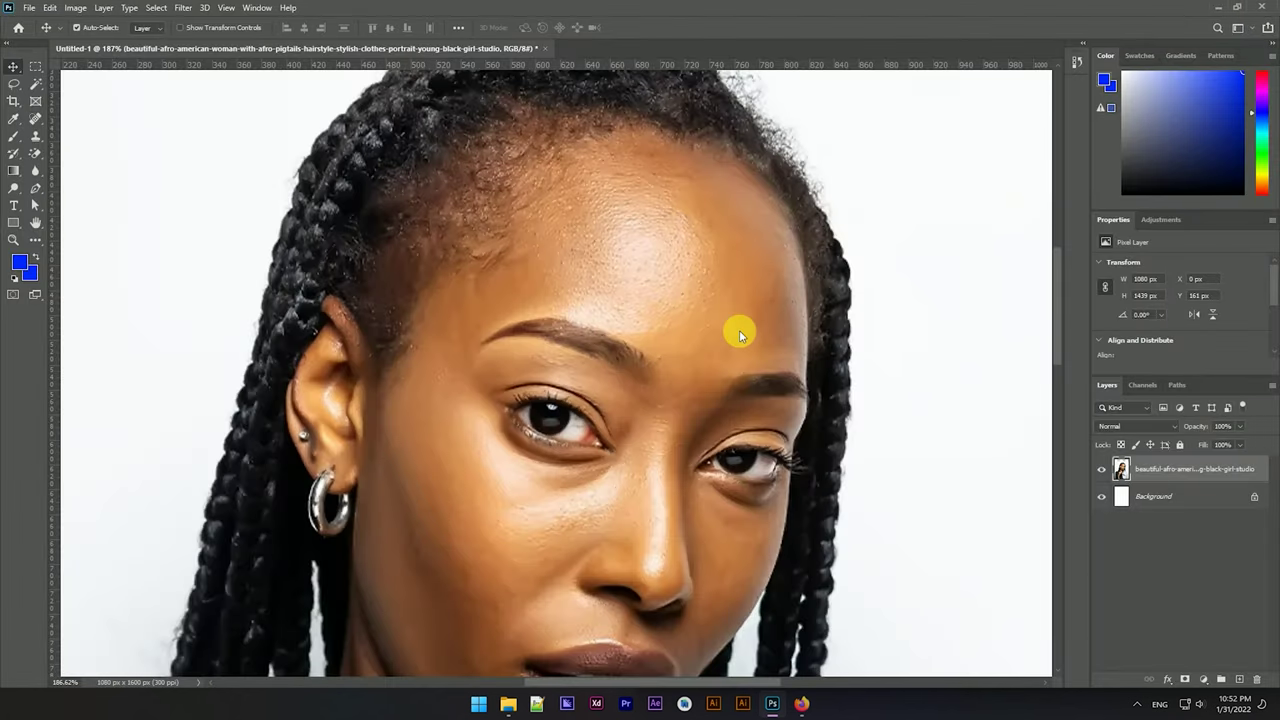
Open the Camera Raw filter on the portrait.
scroll(643, 300, down, 3)
scroll(635, 255, down, 2)
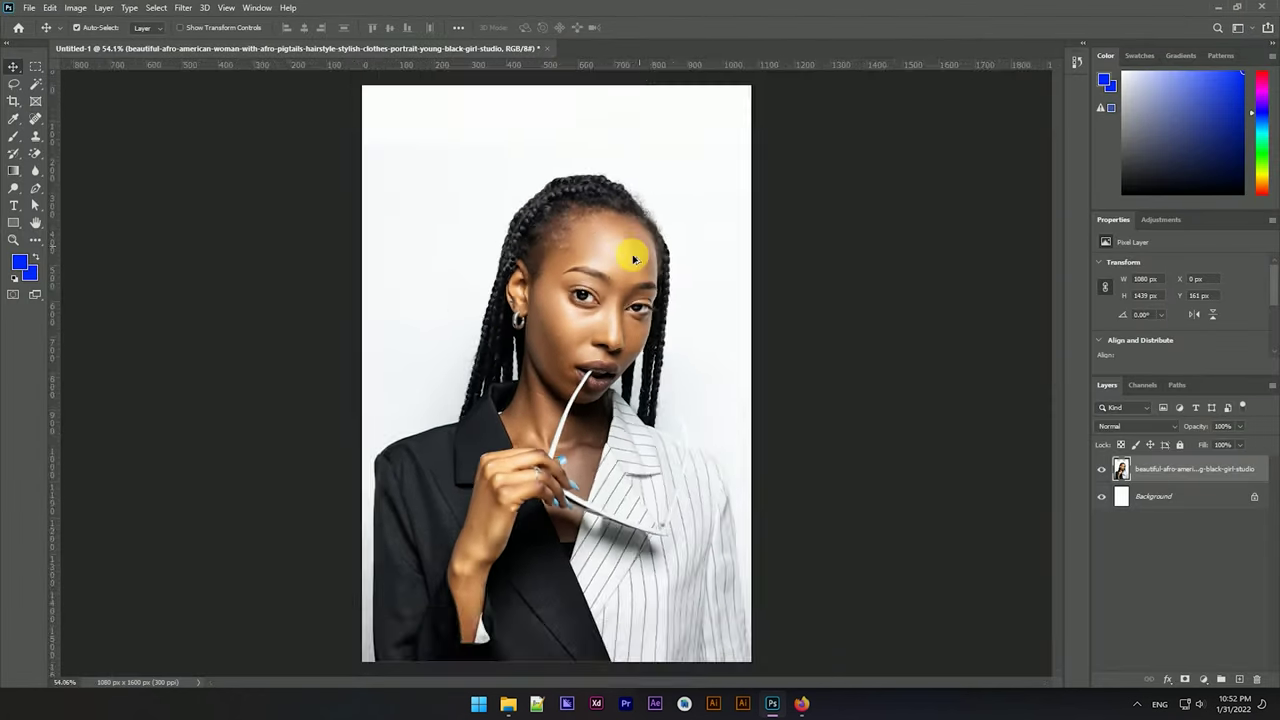
scroll(620, 284, up, 2)
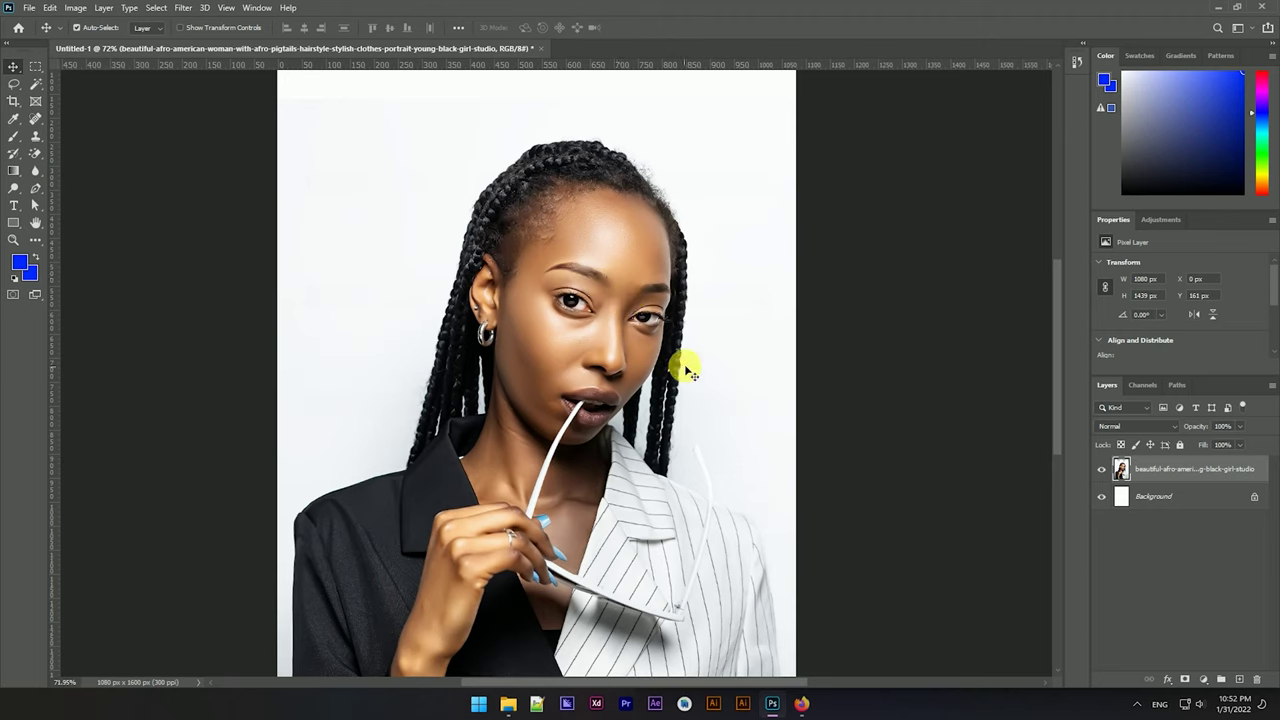
scroll(700, 330, down, 1)
scroll(700, 326, down, 1)
scroll(583, 249, up, 3)
scroll(588, 209, down, 1)
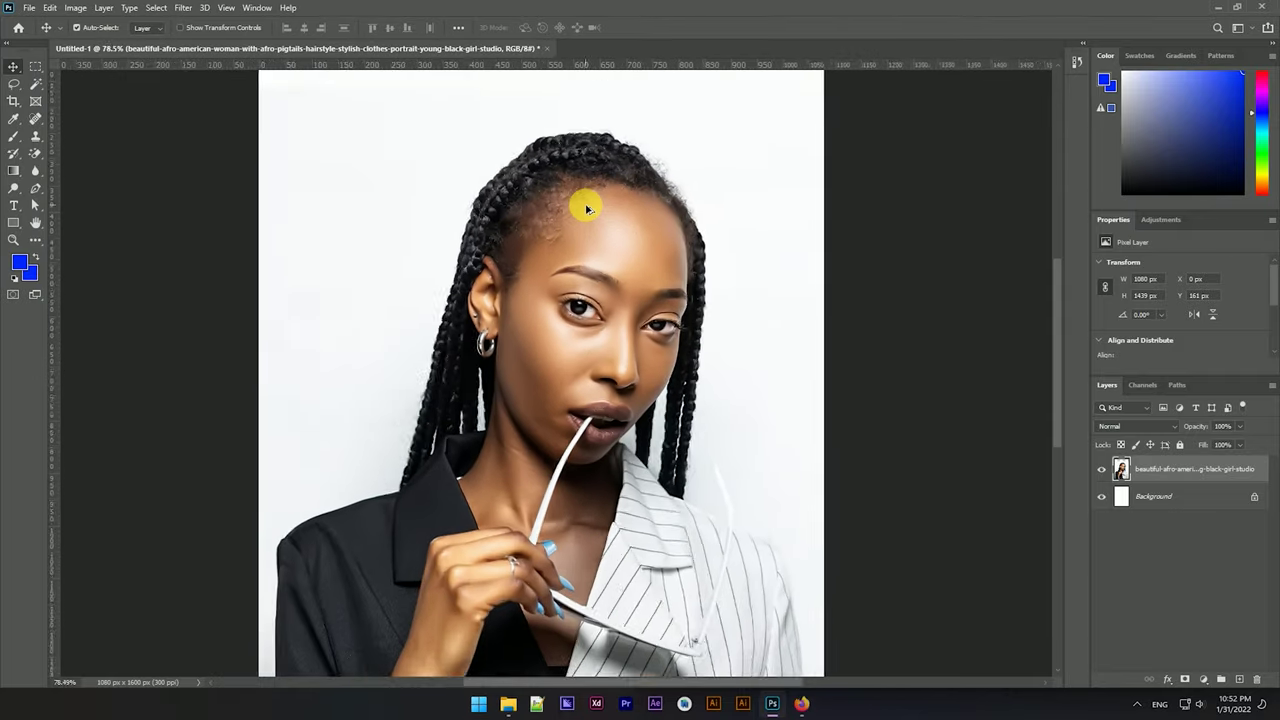
scroll(588, 209, down, 1)
click(183, 8)
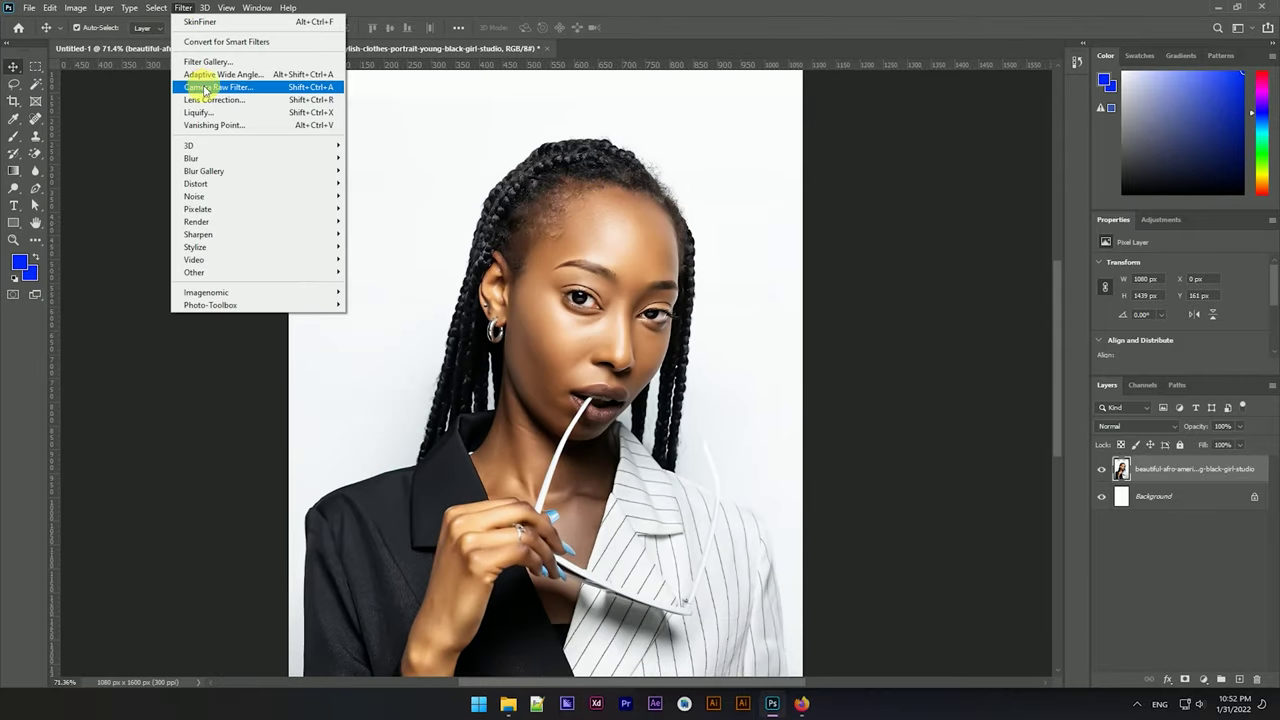
click(327, 87)
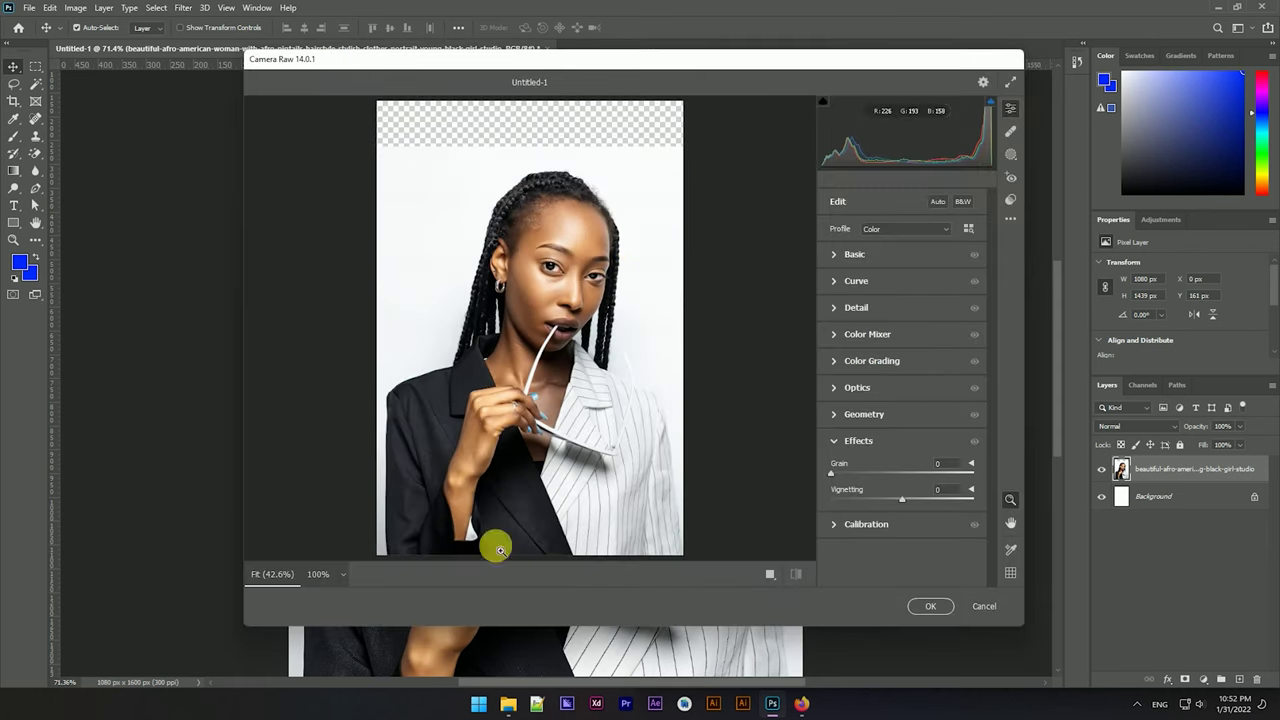
Set Temperature -14, Shadows -12, Texture +12, Vibrance +13, Saturation +10 and apply.
click(847, 446)
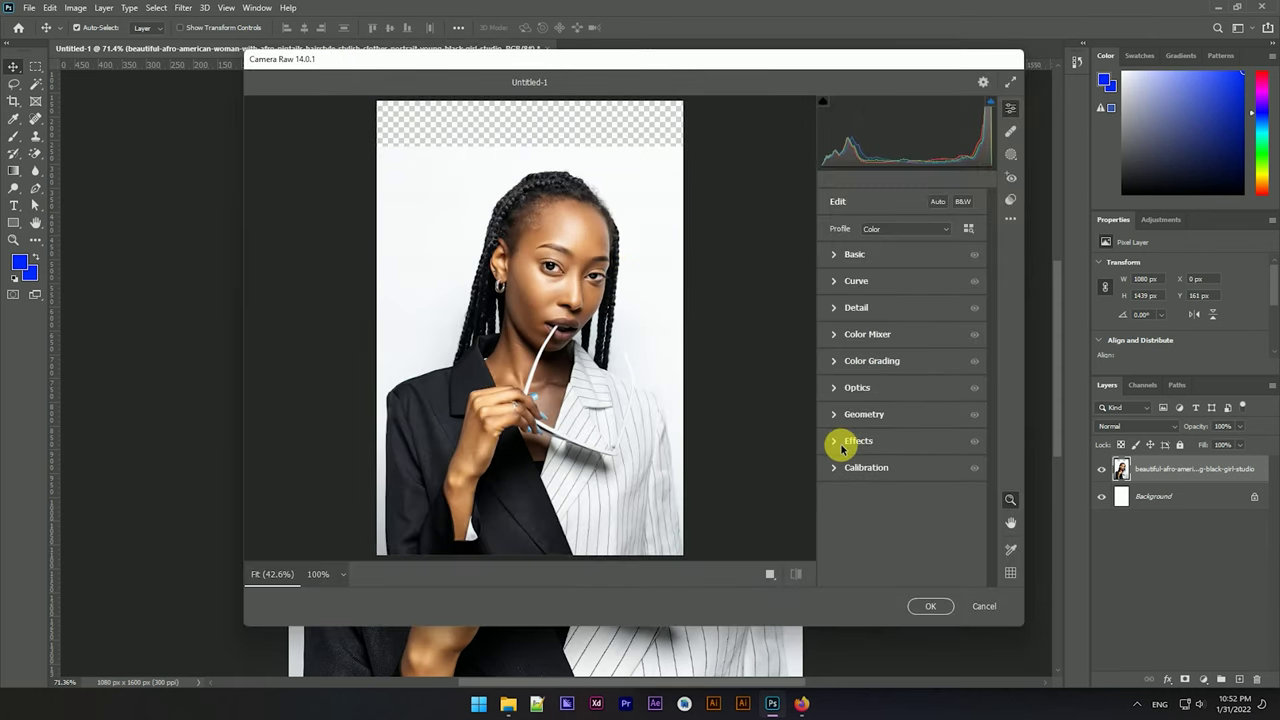
click(832, 256)
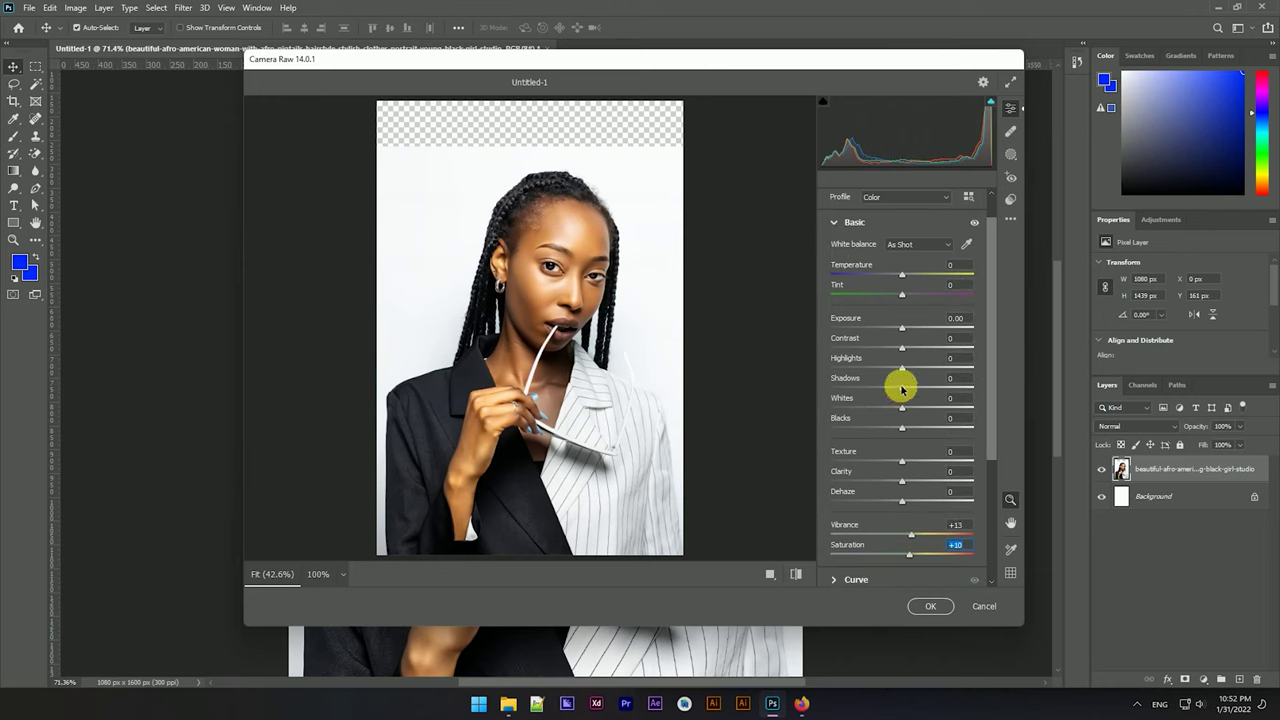
drag(901, 389, 883, 389)
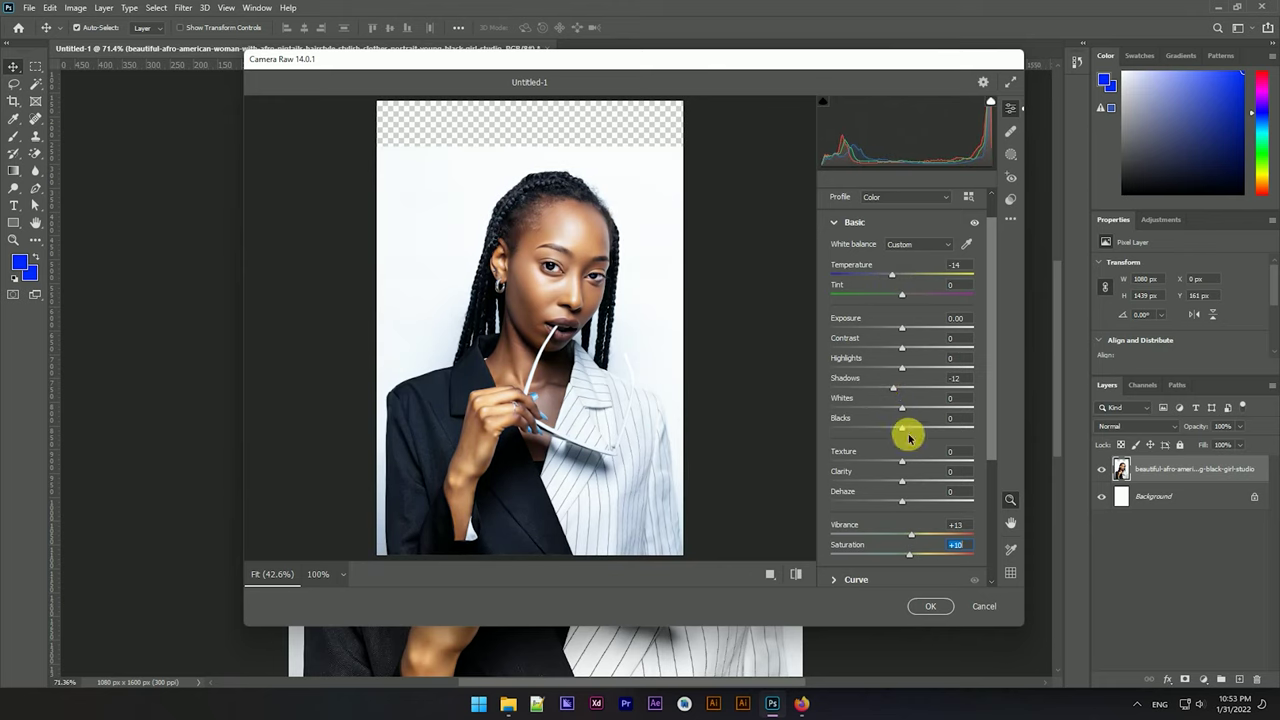
click(925, 605)
scroll(600, 229, up, 3)
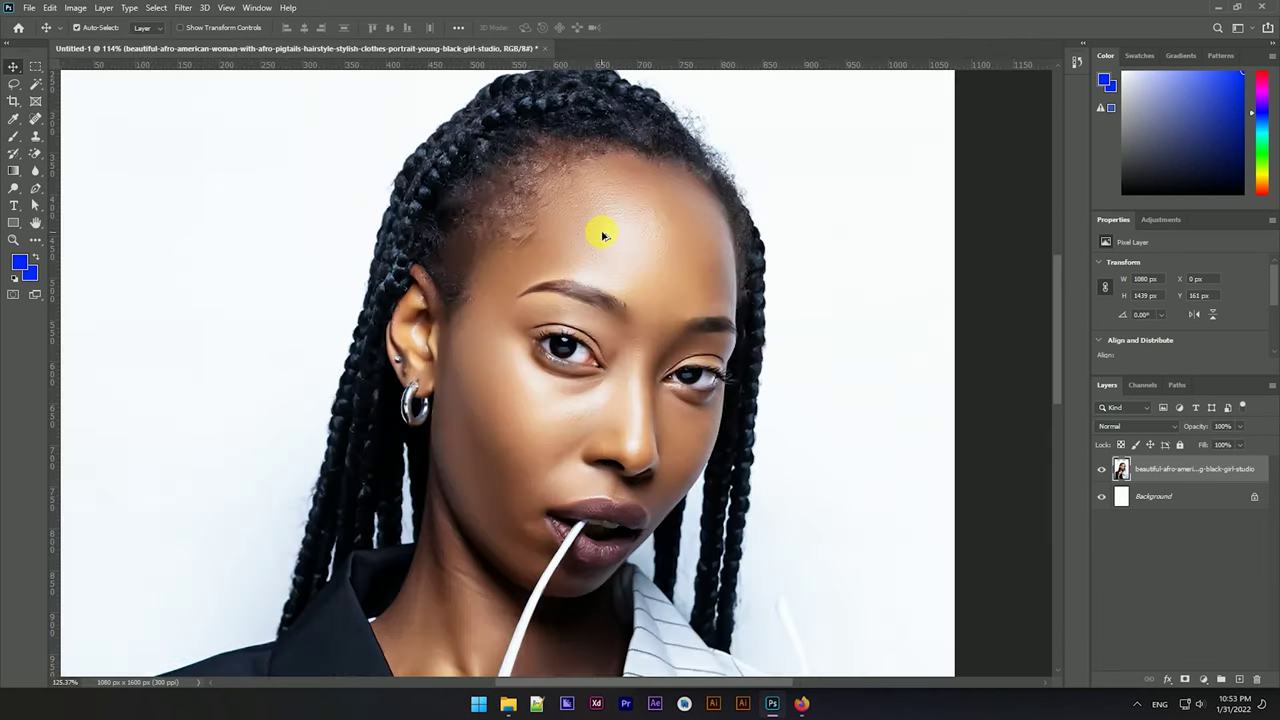
Run a second SkinFiner pass with skin-tone Saturation raised to +37.
scroll(600, 229, up, 3)
scroll(610, 235, up, 2)
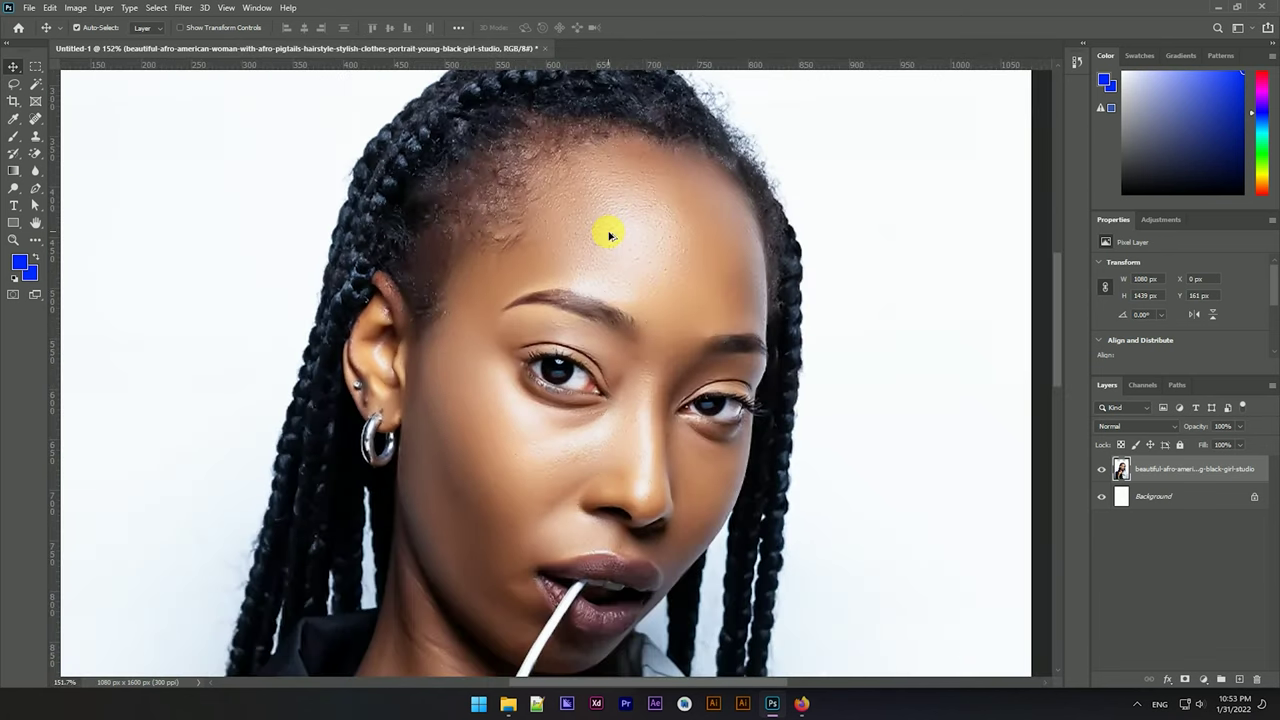
click(184, 10)
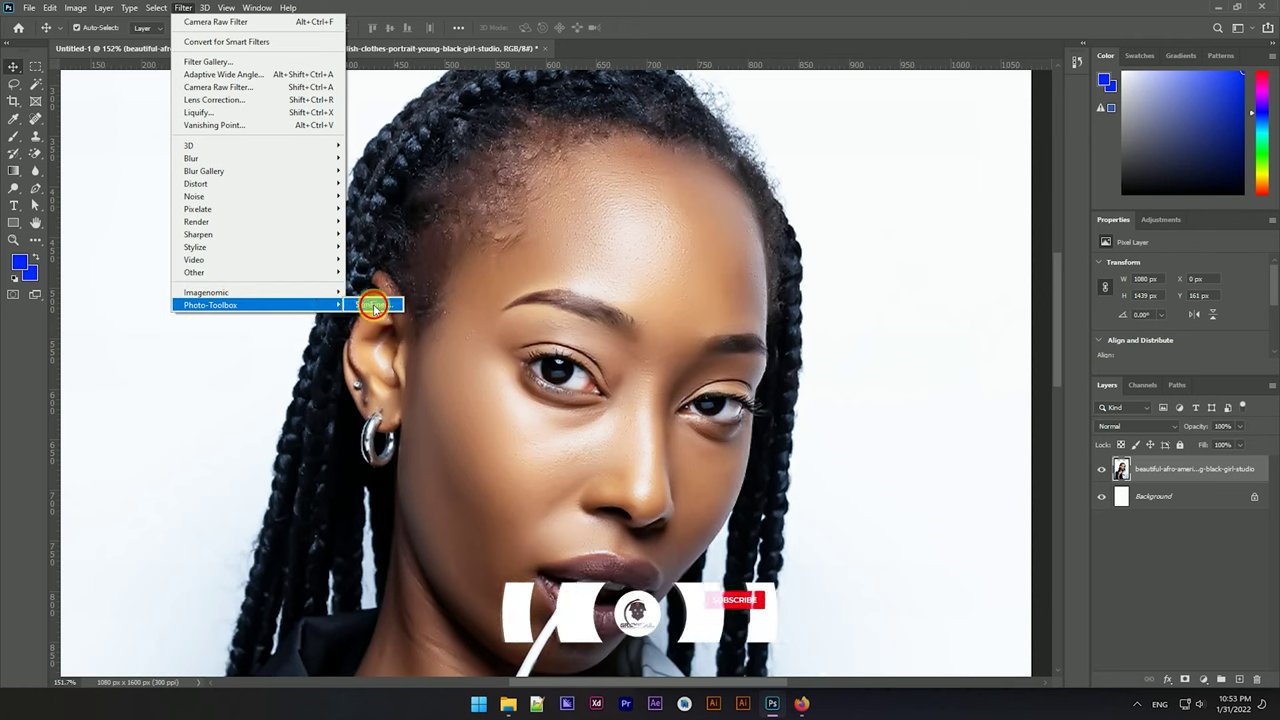
click(373, 305)
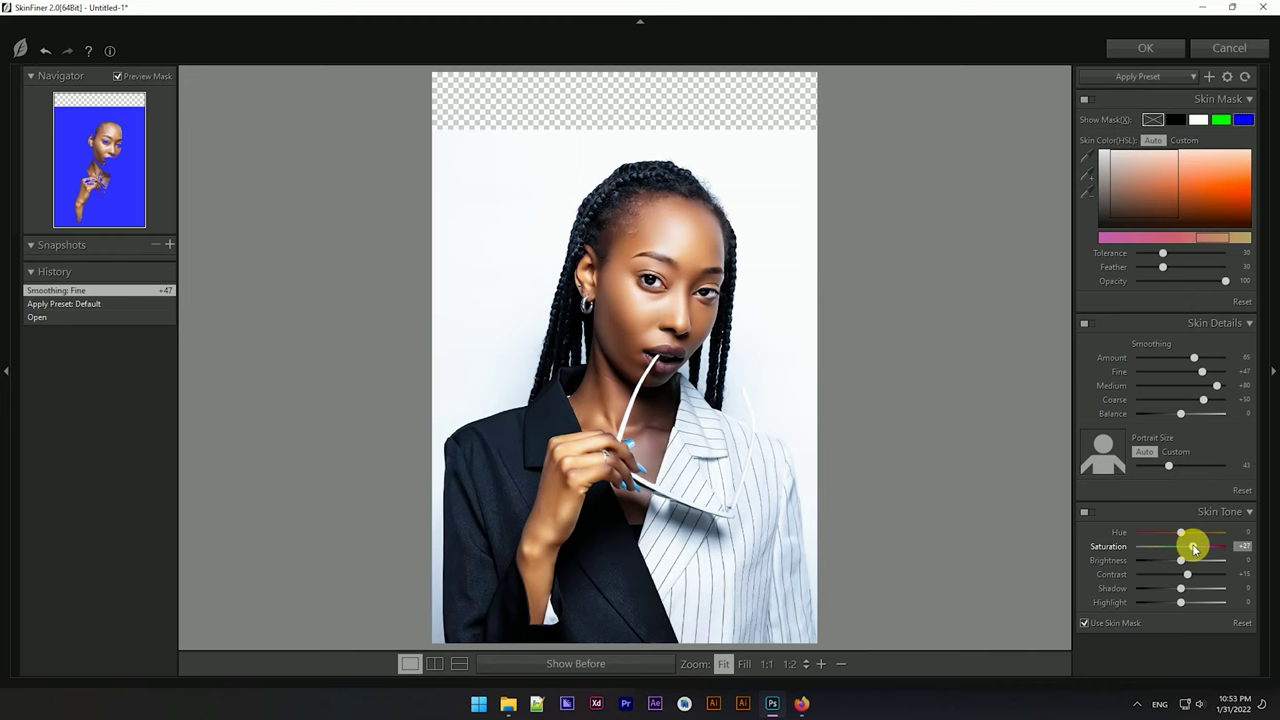
drag(1196, 548, 1197, 546)
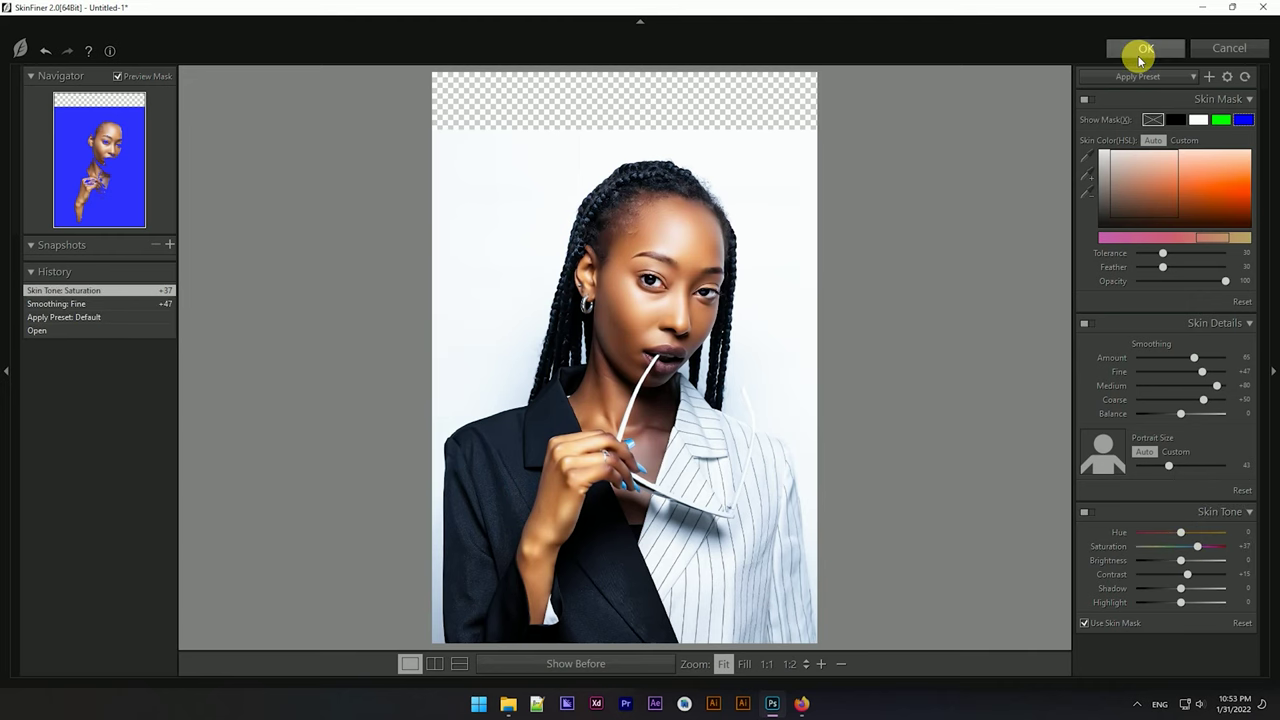
click(1145, 50)
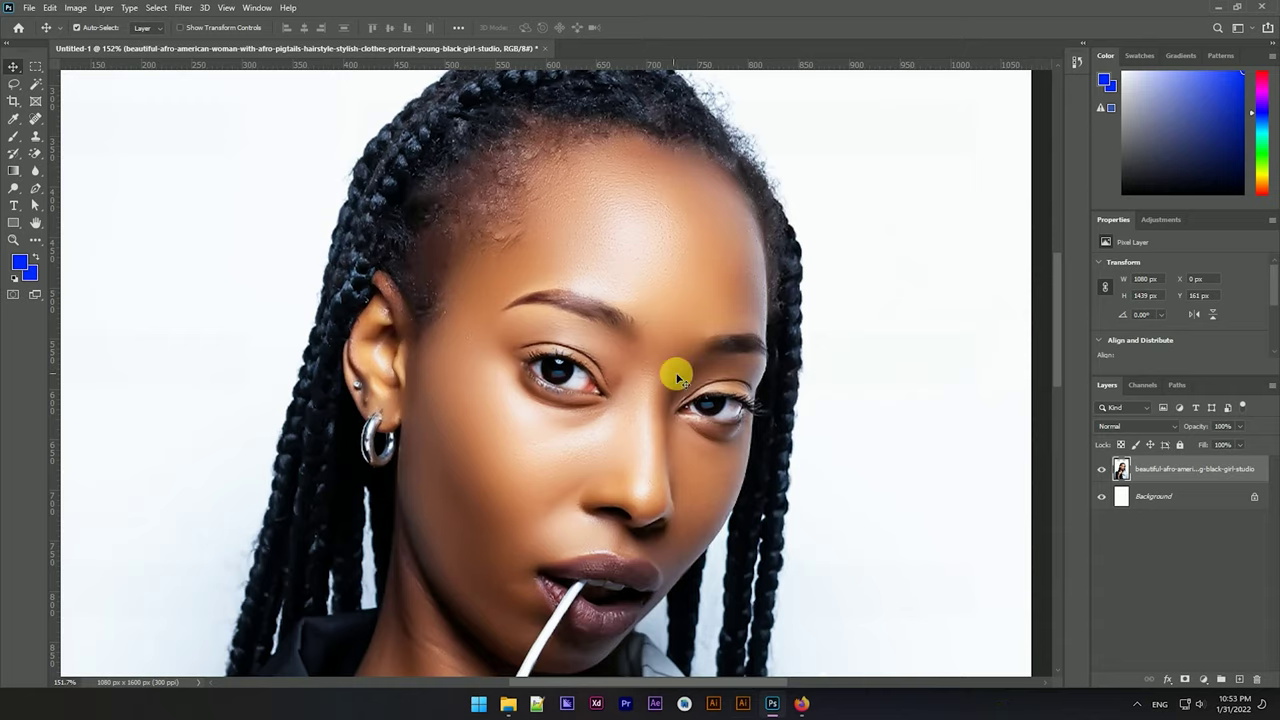
Scroll around the retouched portrait to inspect the smoothed skin.
scroll(660, 320, up, 3)
scroll(654, 309, down, 3)
scroll(660, 309, down, 2)
scroll(665, 300, down, 3)
scroll(640, 420, up, 4)
scroll(614, 303, down, 3)
scroll(598, 460, down, 1)
scroll(598, 460, up, 2)
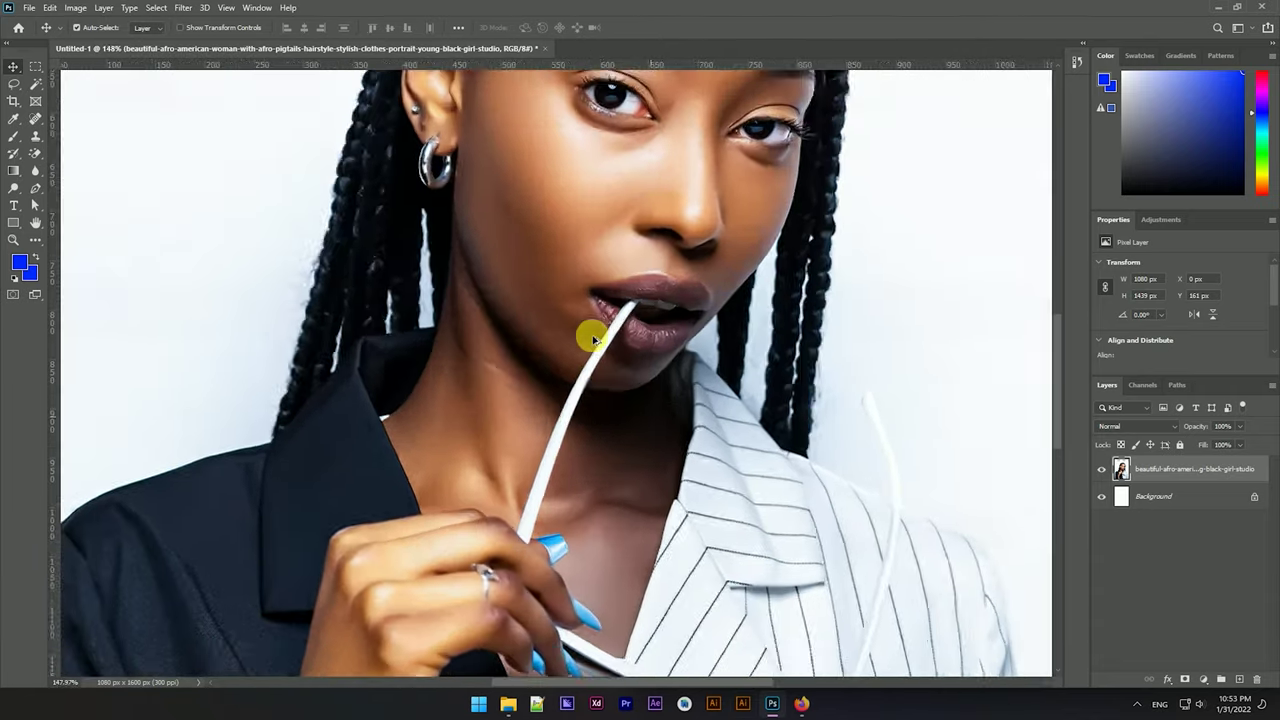
scroll(586, 337, down, 3)
scroll(514, 423, down, 2)
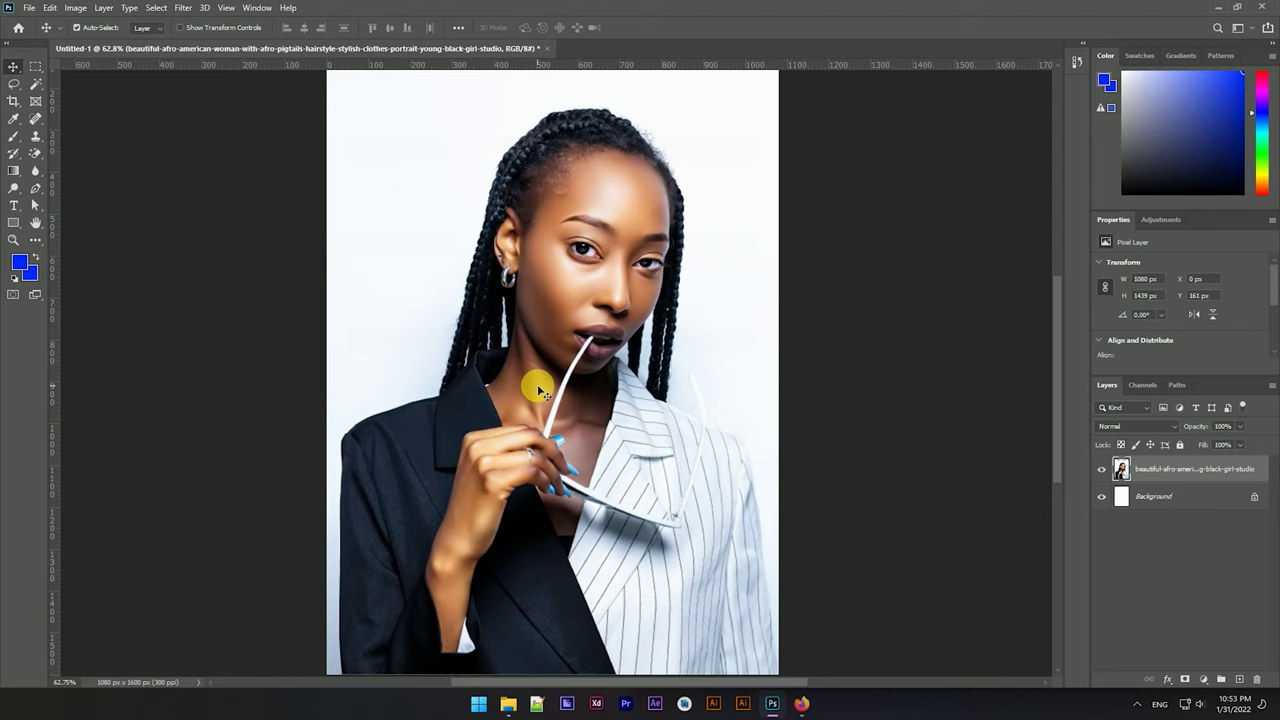
Select the woman automatically using Select Subject with the Quick Selection tool.
click(35, 80)
click(34, 89)
click(77, 97)
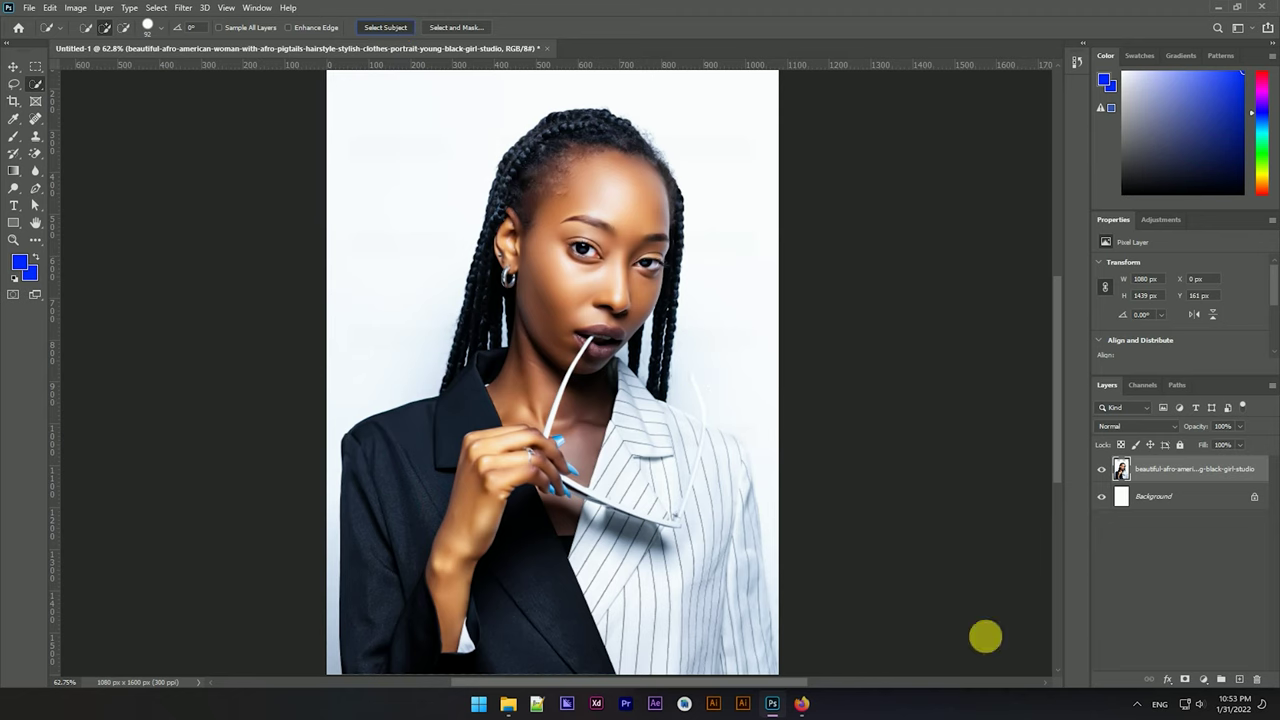
click(698, 424)
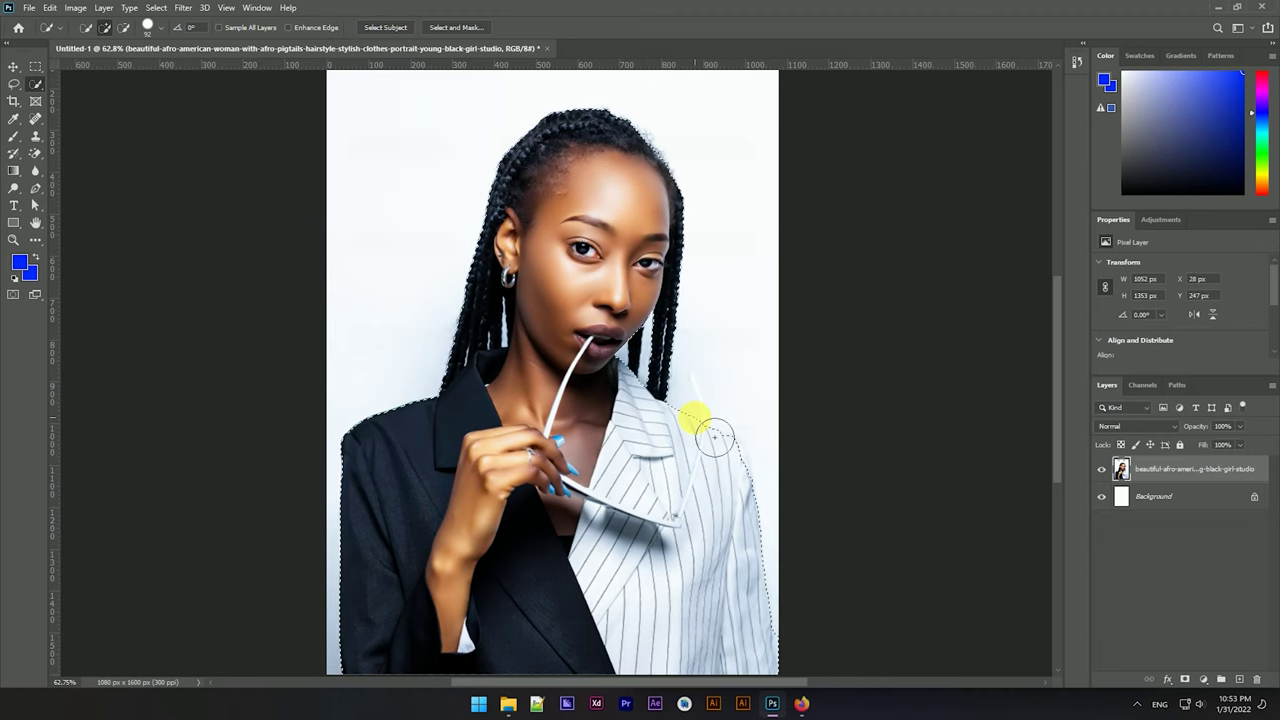
scroll(705, 440, up, 5)
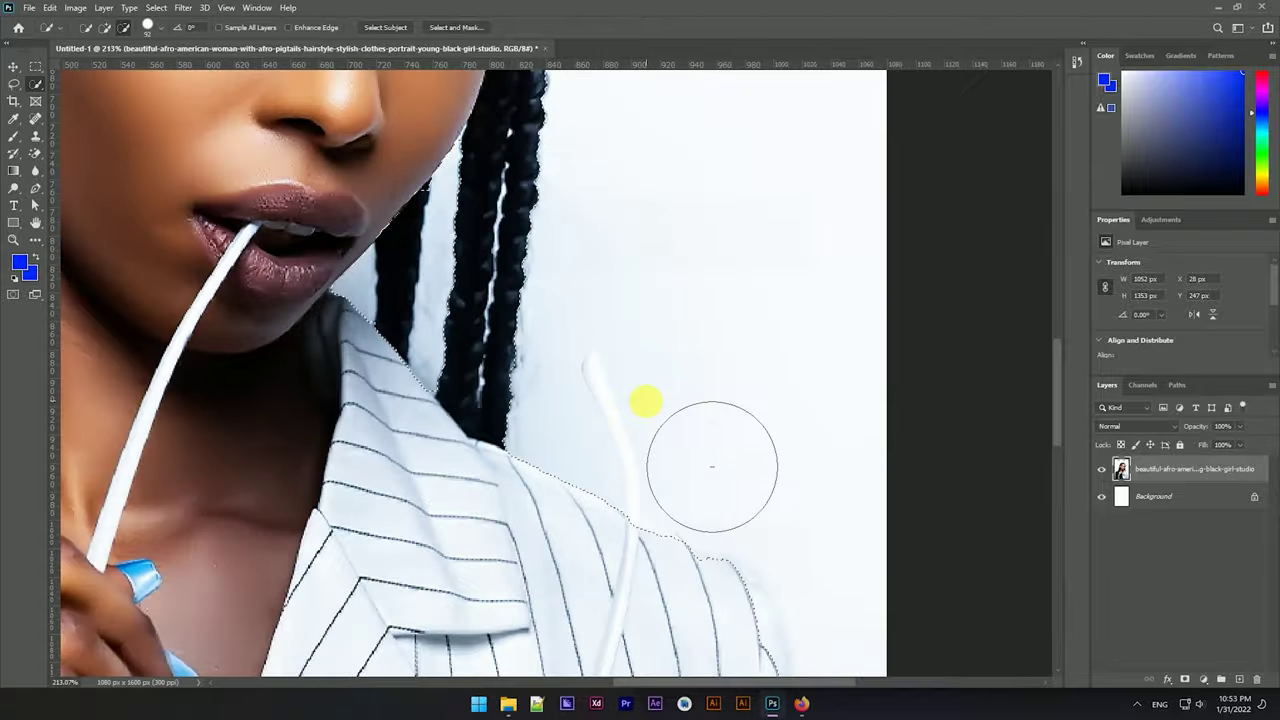
scroll(562, 452, down, 1)
scroll(562, 452, up, 3)
Shrink the selection brush and add the bright striped collar strip.
drag(443, 380, 432, 428)
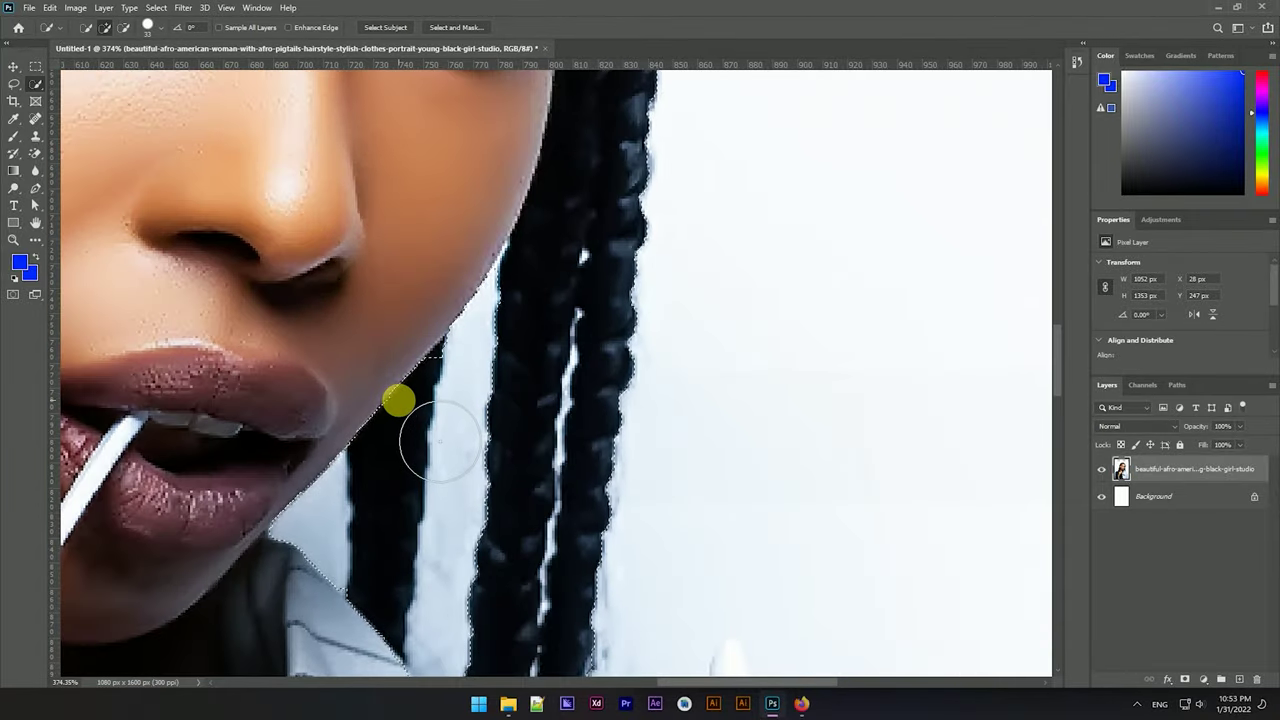
scroll(432, 430, down, 3)
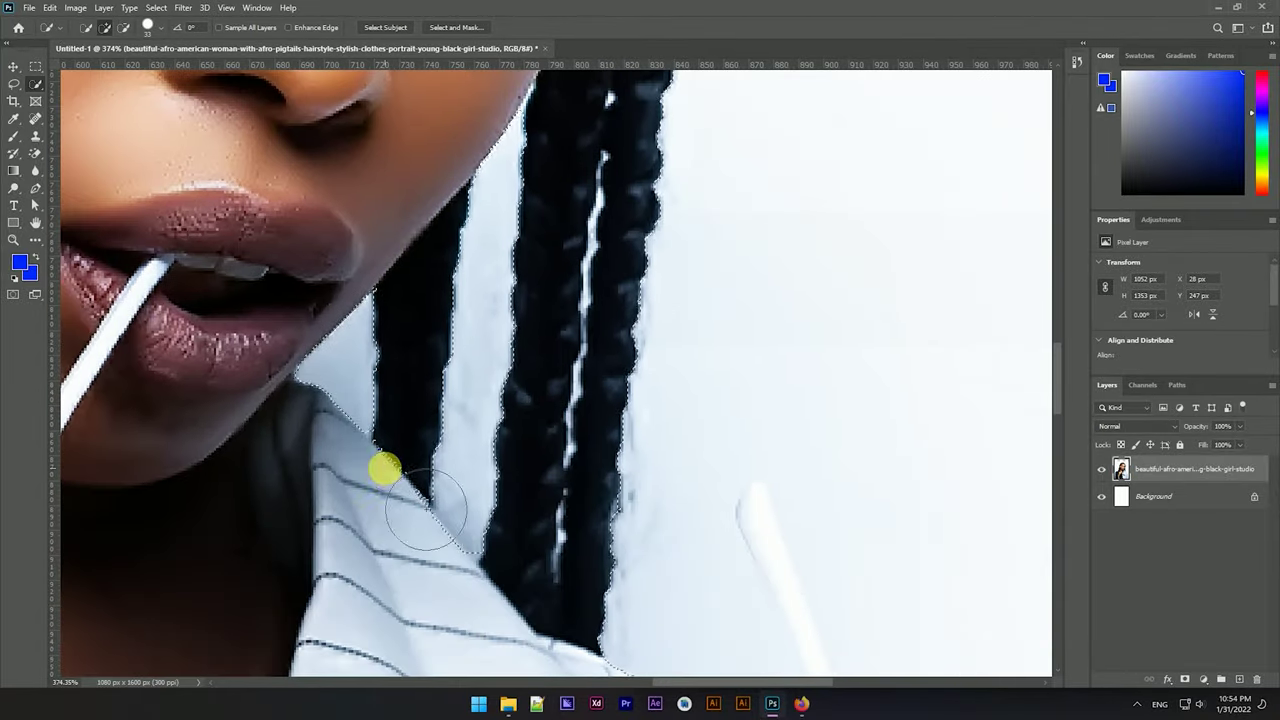
scroll(354, 408, up, 4)
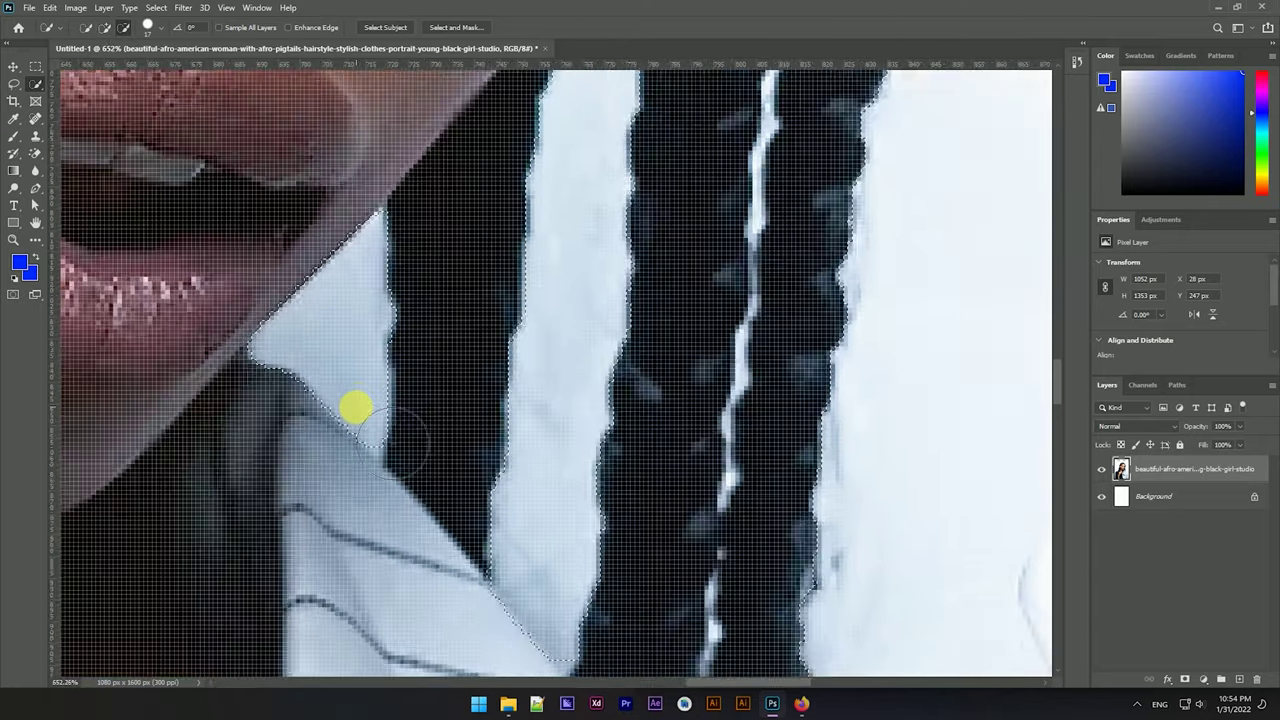
drag(366, 390, 325, 390)
scroll(383, 457, down, 3)
scroll(386, 266, down, 3)
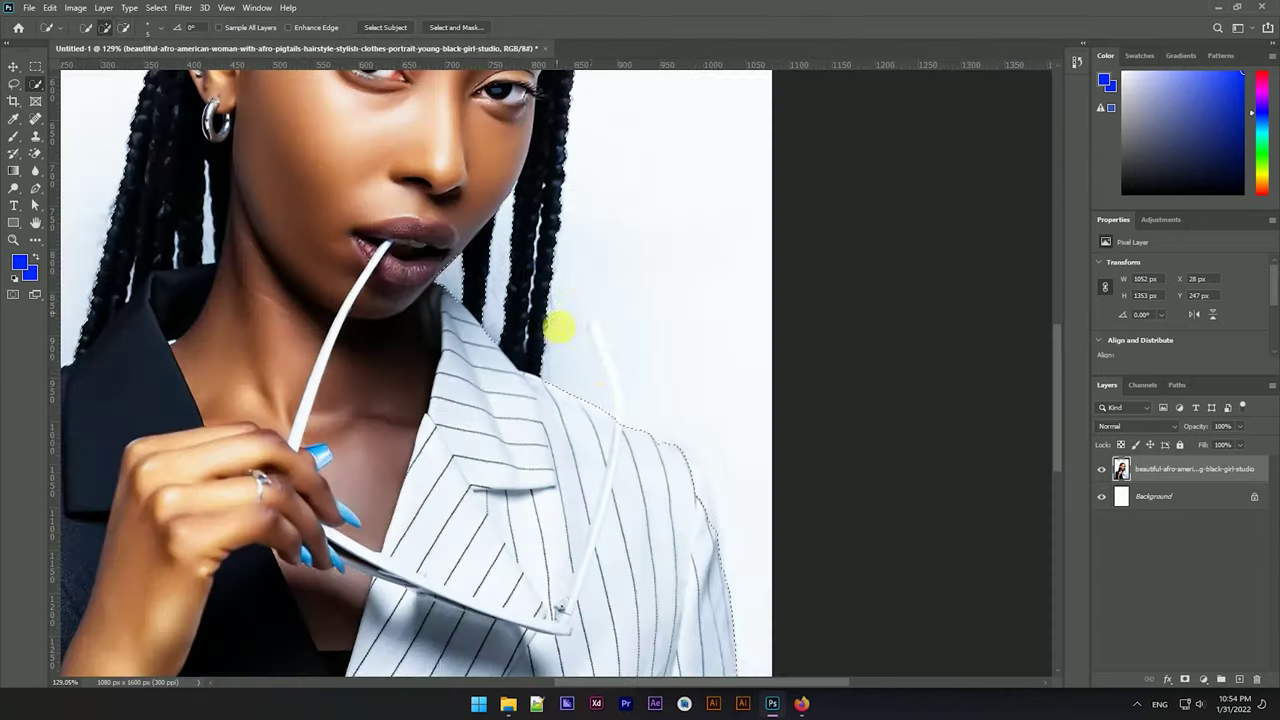
scroll(560, 329, up, 3)
mouse_move(537, 263)
mouse_down()
mouse_move(600, 446)
mouse_move(563, 240)
mouse_move(587, 301)
mouse_move(606, 463)
mouse_up()
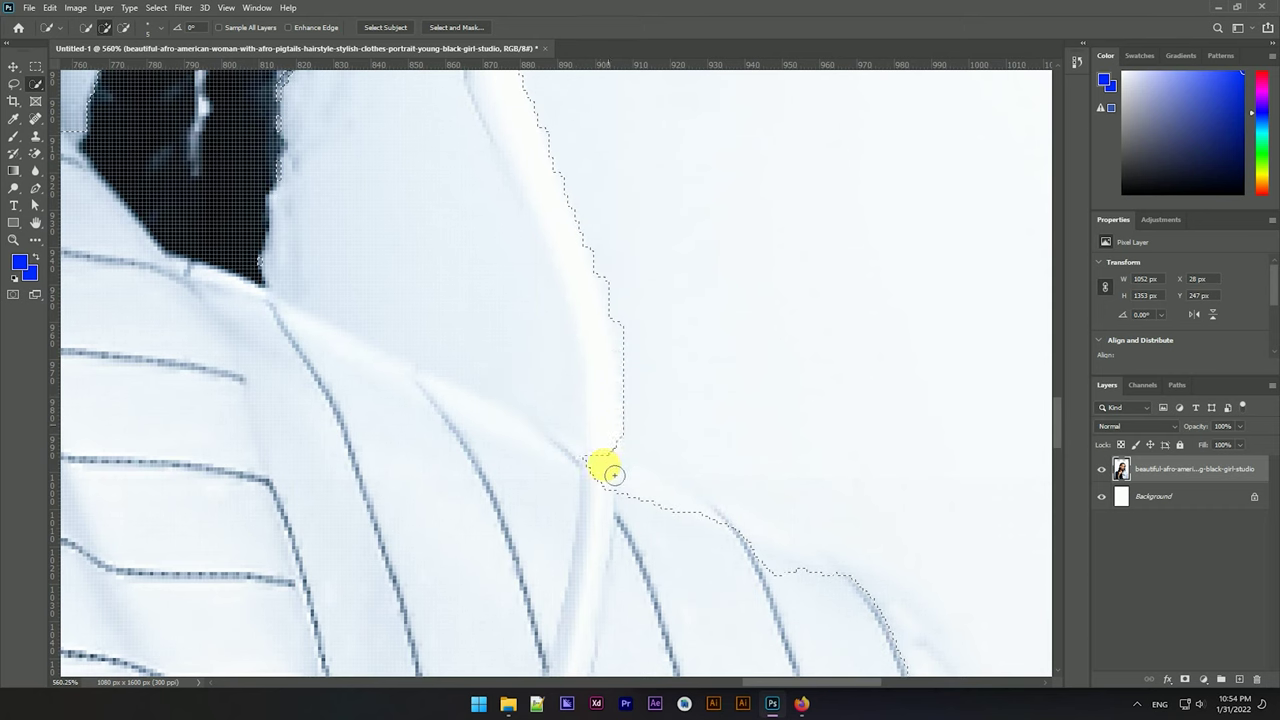
scroll(604, 470, down, 1)
click(14, 84)
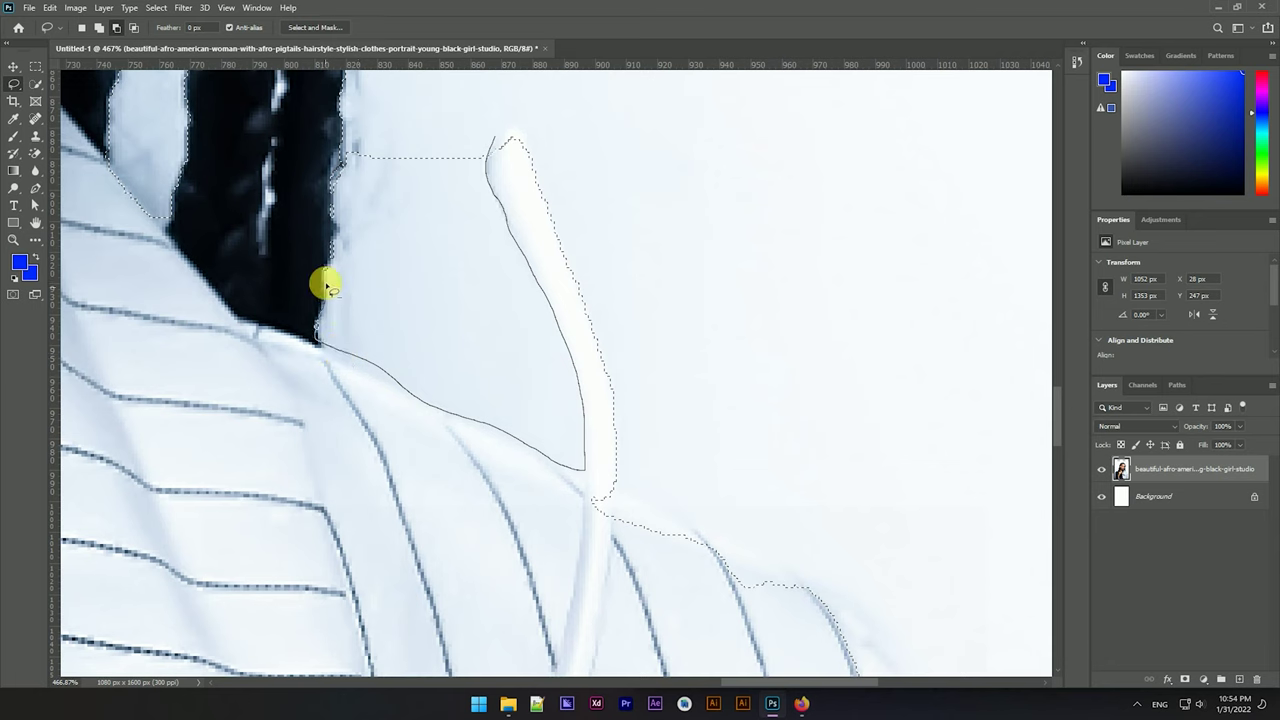
Lasso-add the area between the hair and the white collar strip.
drag(342, 170, 505, 138)
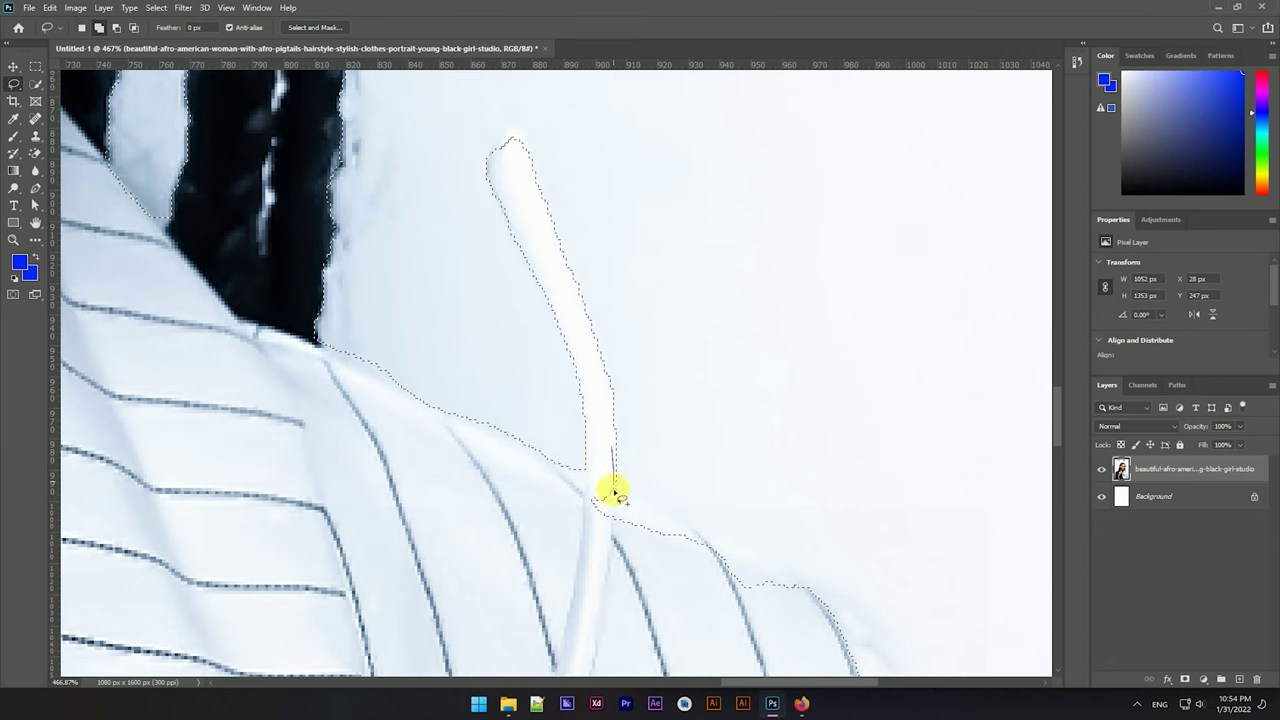
scroll(512, 145, up, 3)
drag(495, 207, 530, 158)
drag(600, 258, 677, 514)
drag(537, 209, 557, 271)
scroll(722, 383, down, 3)
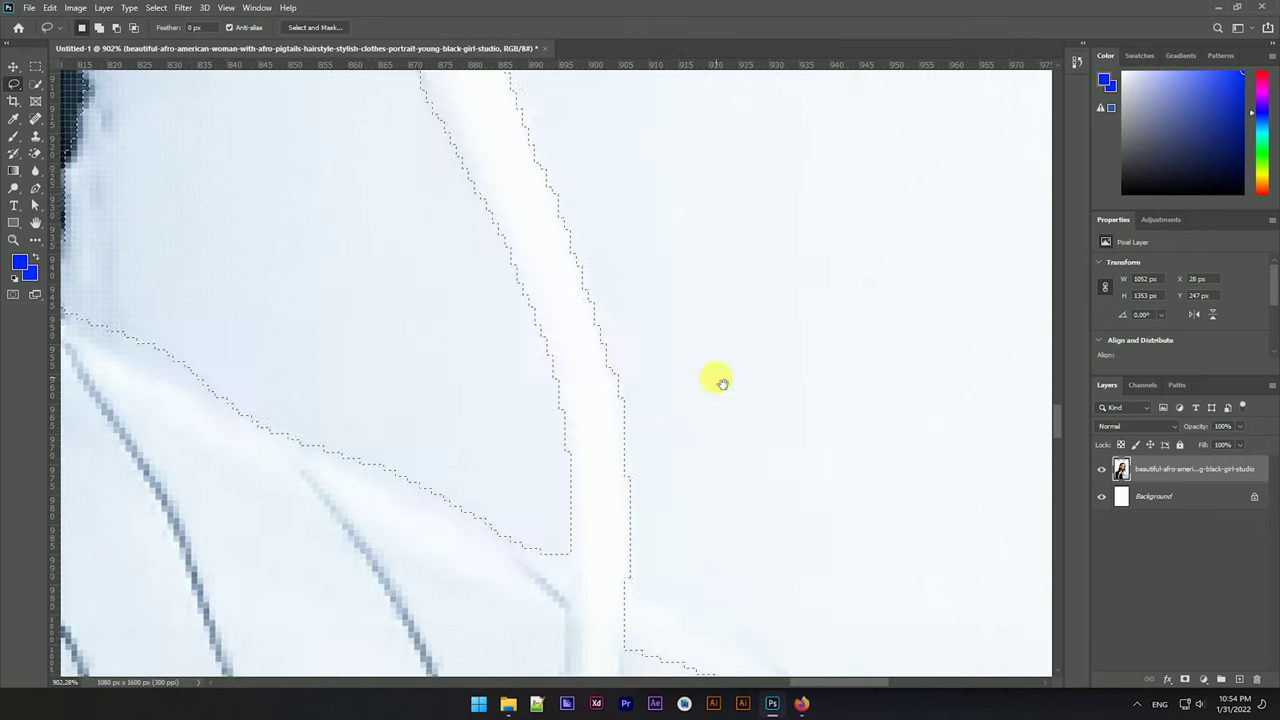
scroll(722, 383, down, 3)
scroll(648, 571, right, 3)
Add the shirt's right edge to the selection with lasso strokes.
drag(913, 527, 400, 334)
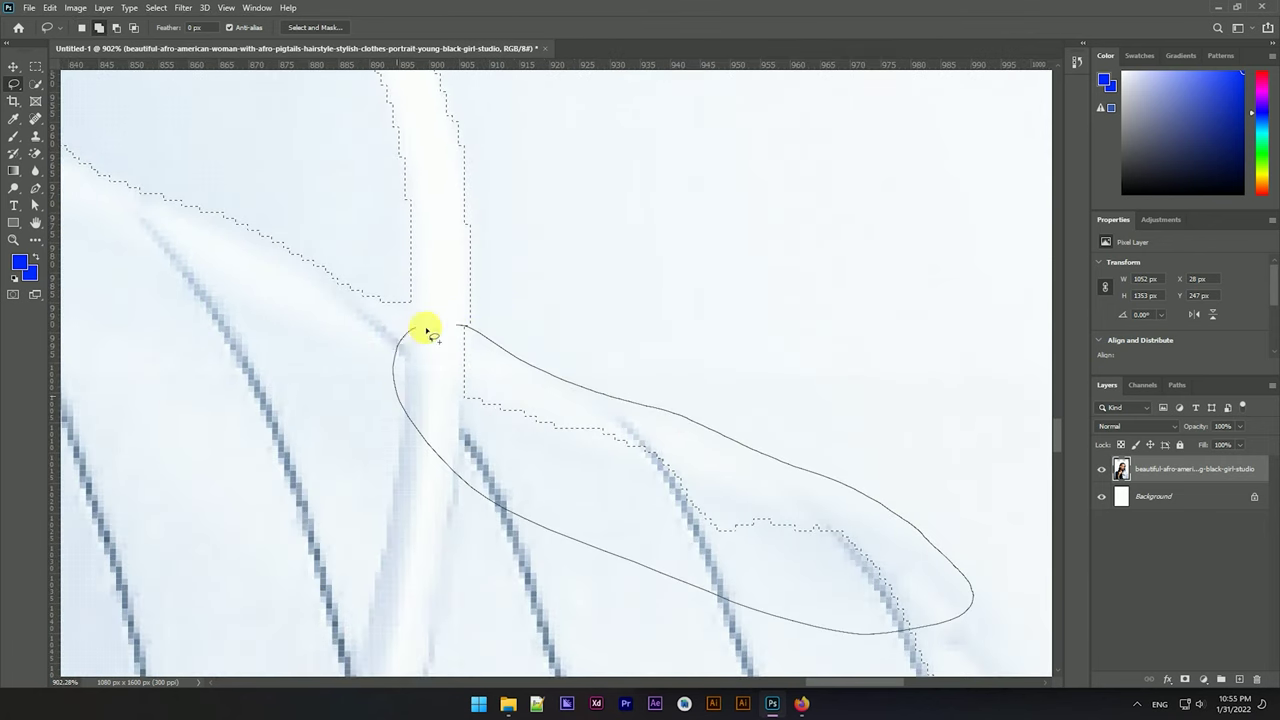
scroll(580, 314, down, 2)
scroll(537, 223, down, 2)
drag(487, 170, 543, 230)
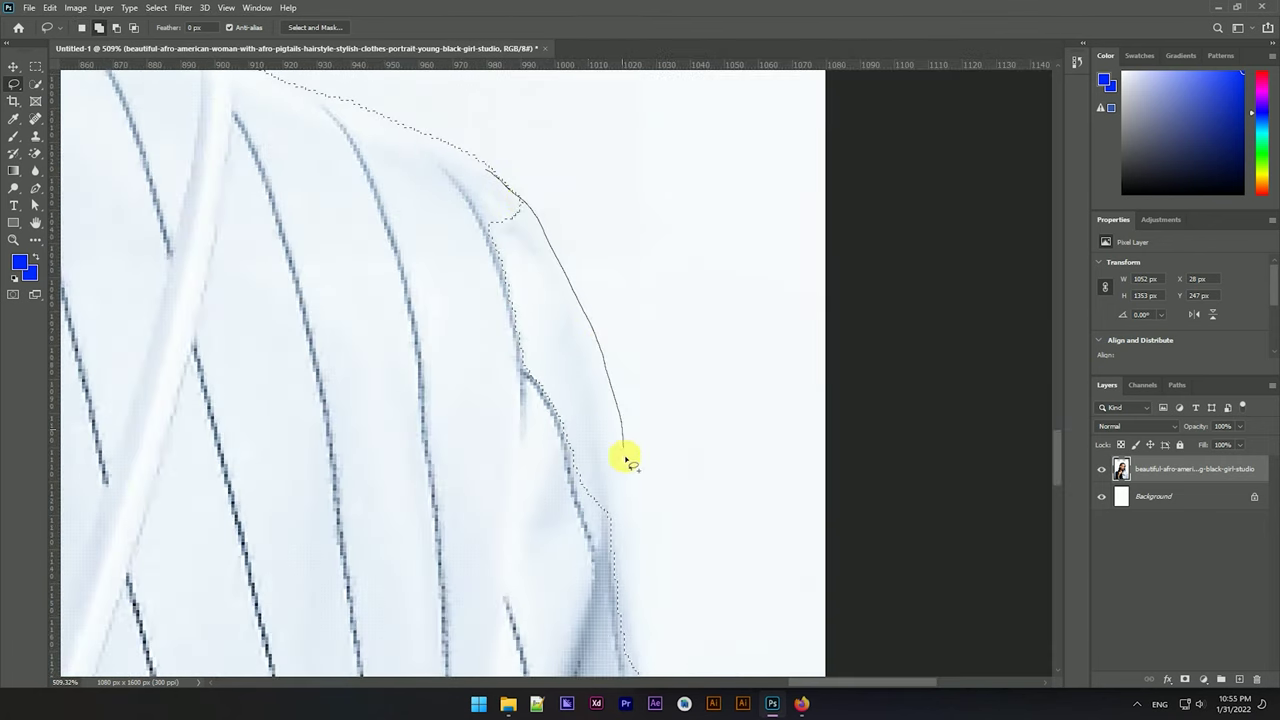
drag(622, 440, 443, 263)
scroll(626, 270, down, 3)
mouse_move(577, 222)
mouse_down()
mouse_move(641, 385)
mouse_move(607, 393)
mouse_up()
scroll(600, 300, down, 3)
scroll(591, 191, down, 3)
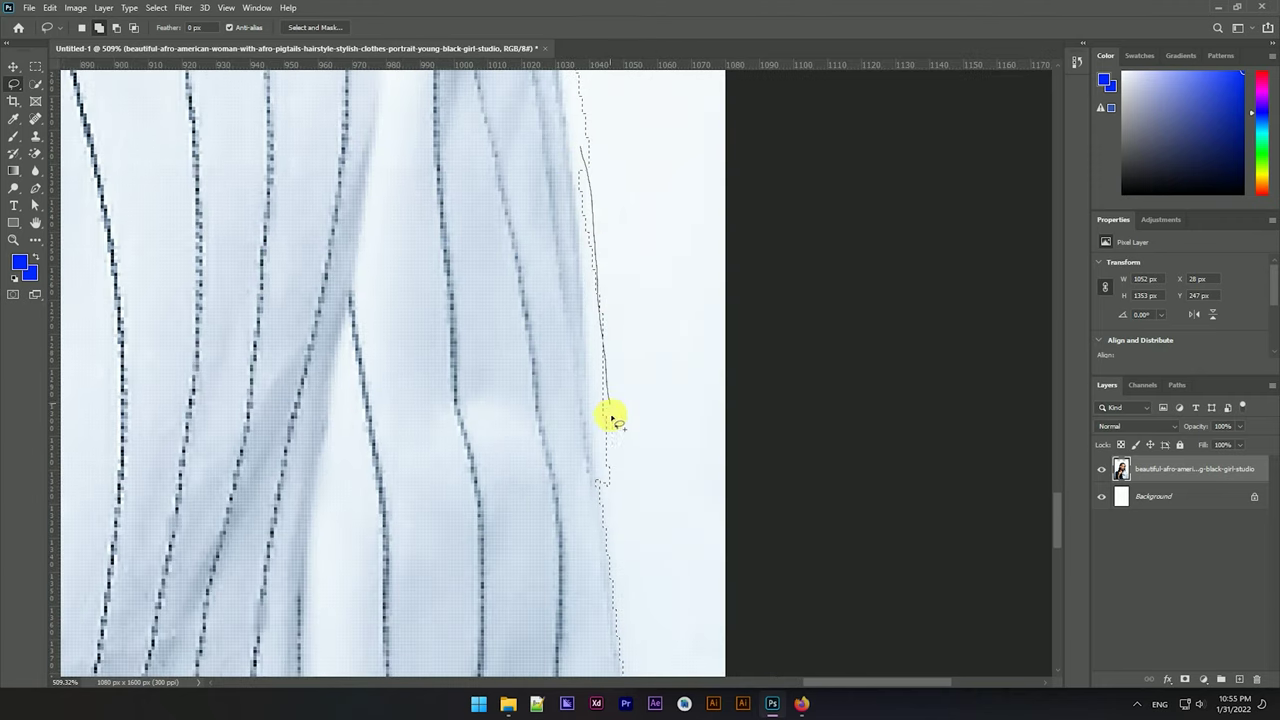
drag(577, 225, 585, 168)
Subtract the background gaps beside the neck and between the braids.
scroll(585, 168, down, 2)
scroll(620, 450, down, 3)
scroll(590, 300, down, 2)
scroll(597, 380, down, 2)
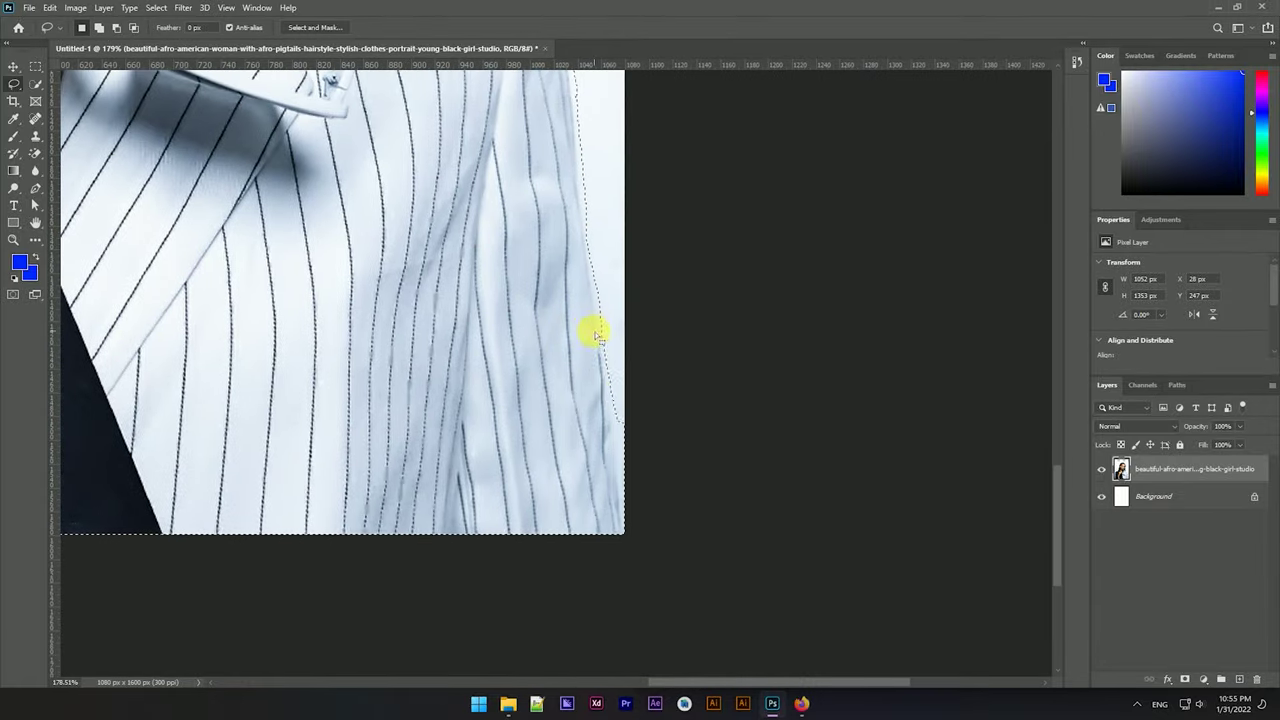
scroll(578, 330, down, 5)
scroll(577, 312, up, 5)
scroll(500, 363, up, 3)
drag(463, 120, 456, 322)
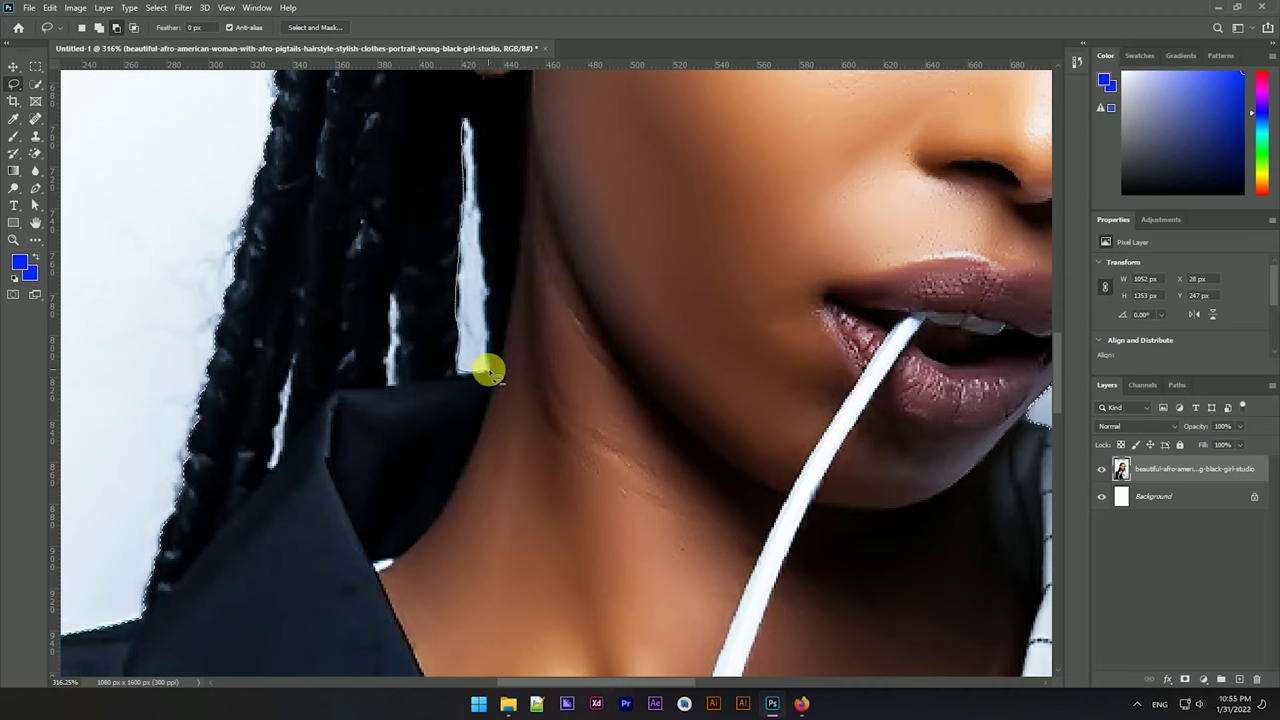
drag(476, 170, 466, 125)
mouse_move(389, 371)
mouse_down()
mouse_move(393, 385)
mouse_move(391, 317)
mouse_up()
scroll(360, 300, down, 2)
scroll(360, 300, left, 1)
mouse_move(325, 283)
mouse_down()
mouse_move(305, 372)
mouse_move(325, 285)
mouse_up()
Cut the remaining gaps in the right-hand braids out of the selection.
scroll(423, 300, up, 2)
scroll(423, 300, right, 1)
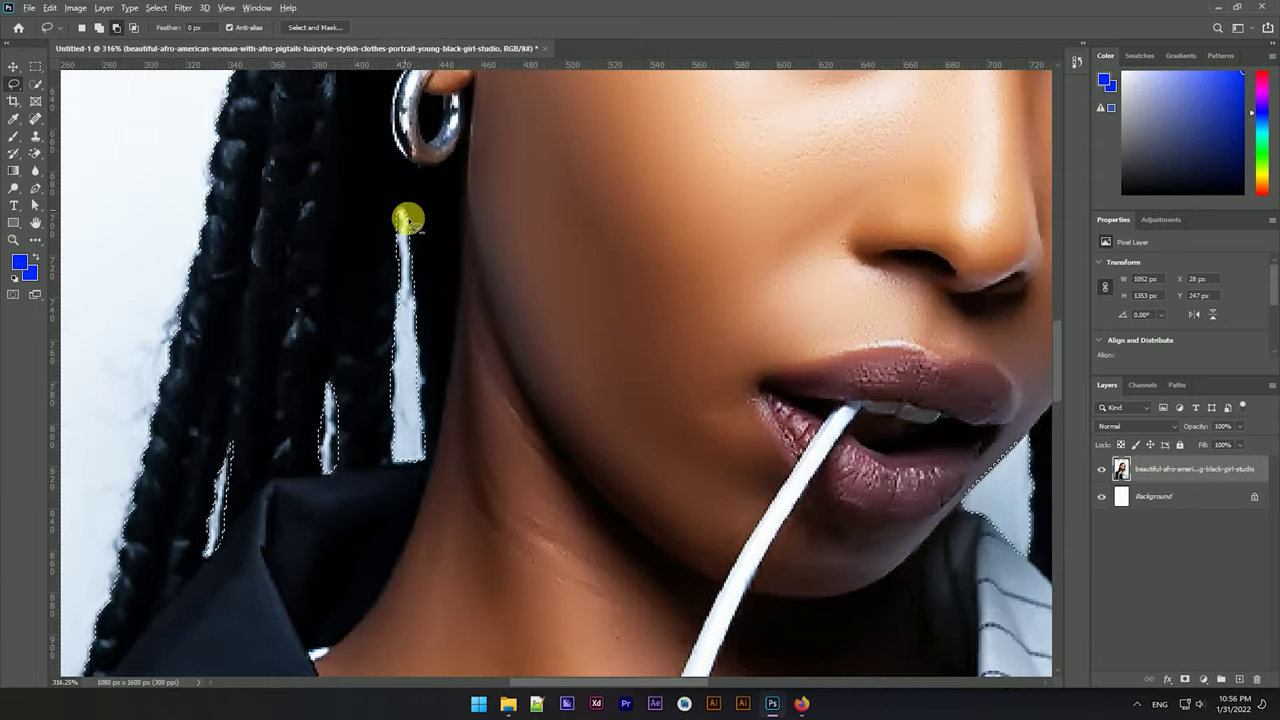
drag(397, 235, 400, 215)
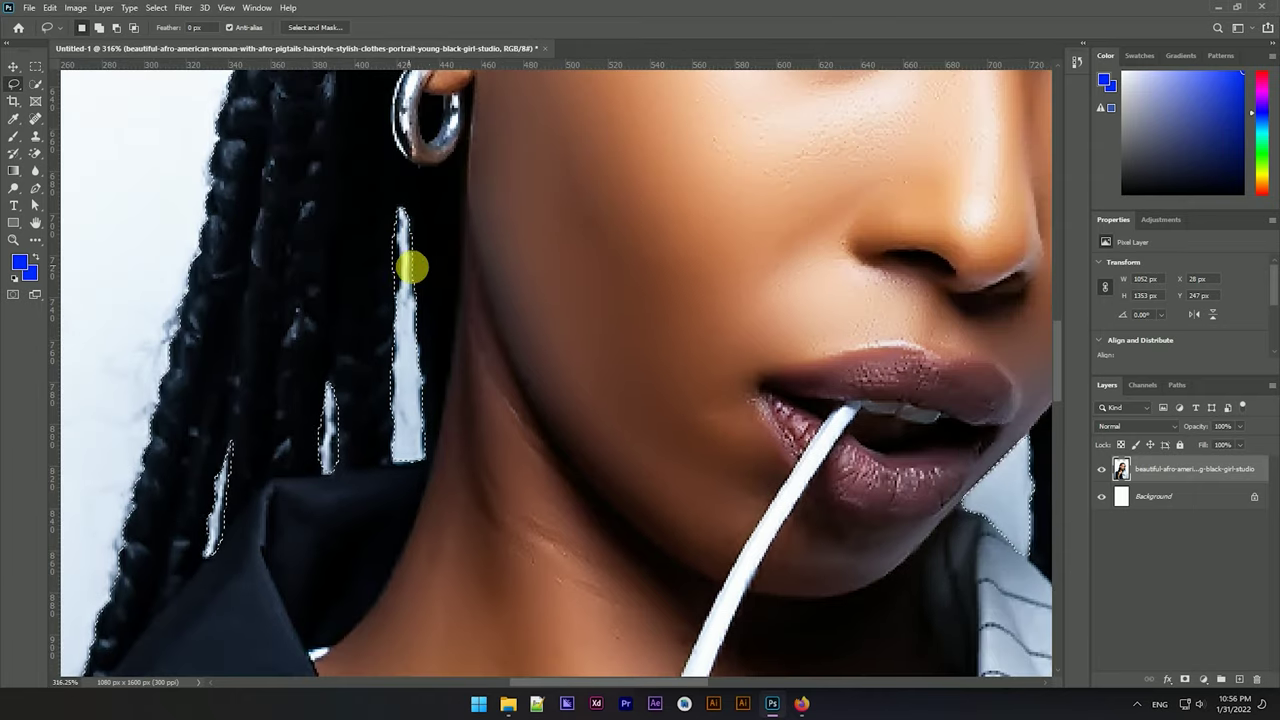
scroll(414, 266, down, 5)
scroll(537, 286, up, 5)
drag(677, 184, 624, 632)
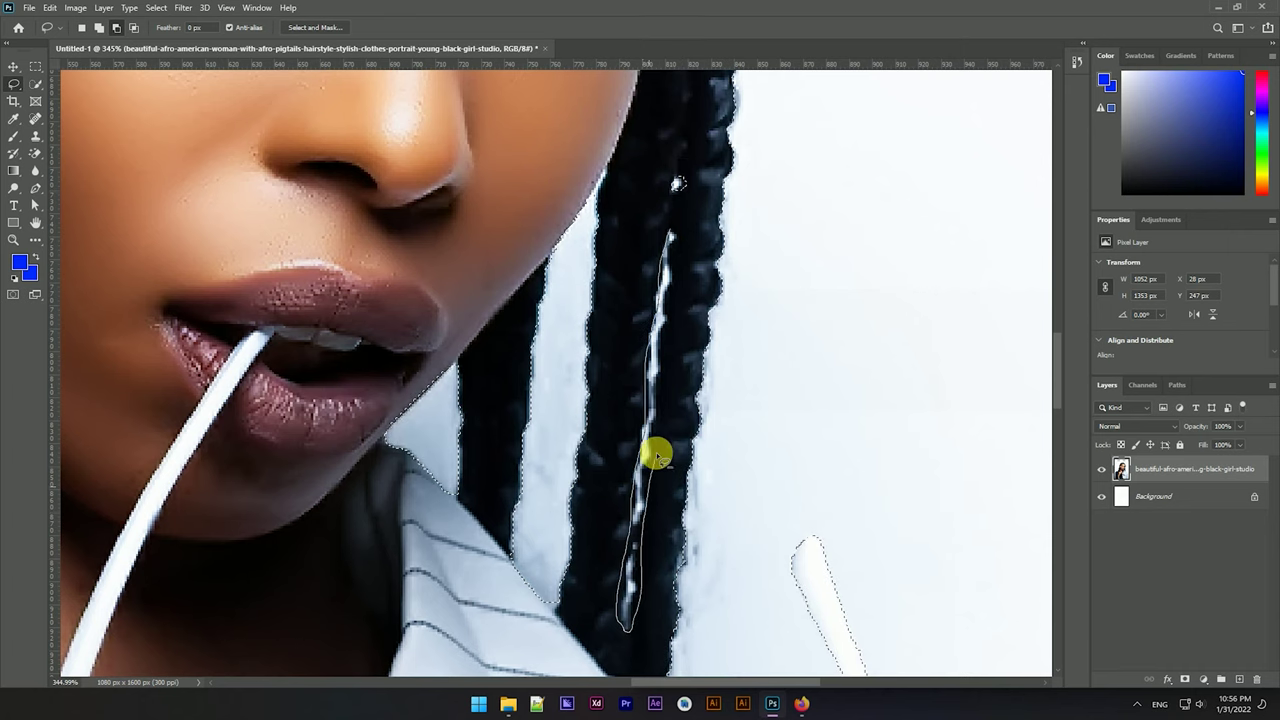
drag(624, 632, 676, 215)
scroll(670, 265, down, 3)
scroll(583, 295, down, 2)
click(315, 27)
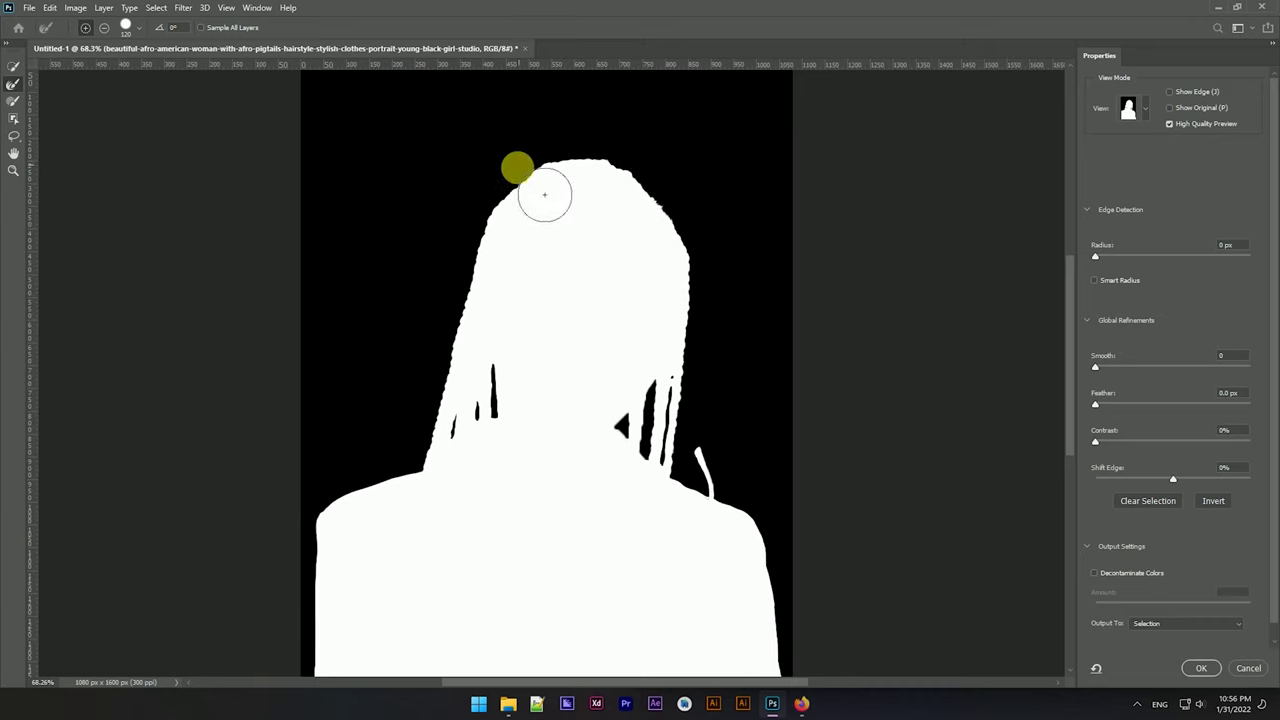
Paint the hair edges along the head and neck with the Refine Edge Brush.
drag(543, 194, 457, 423)
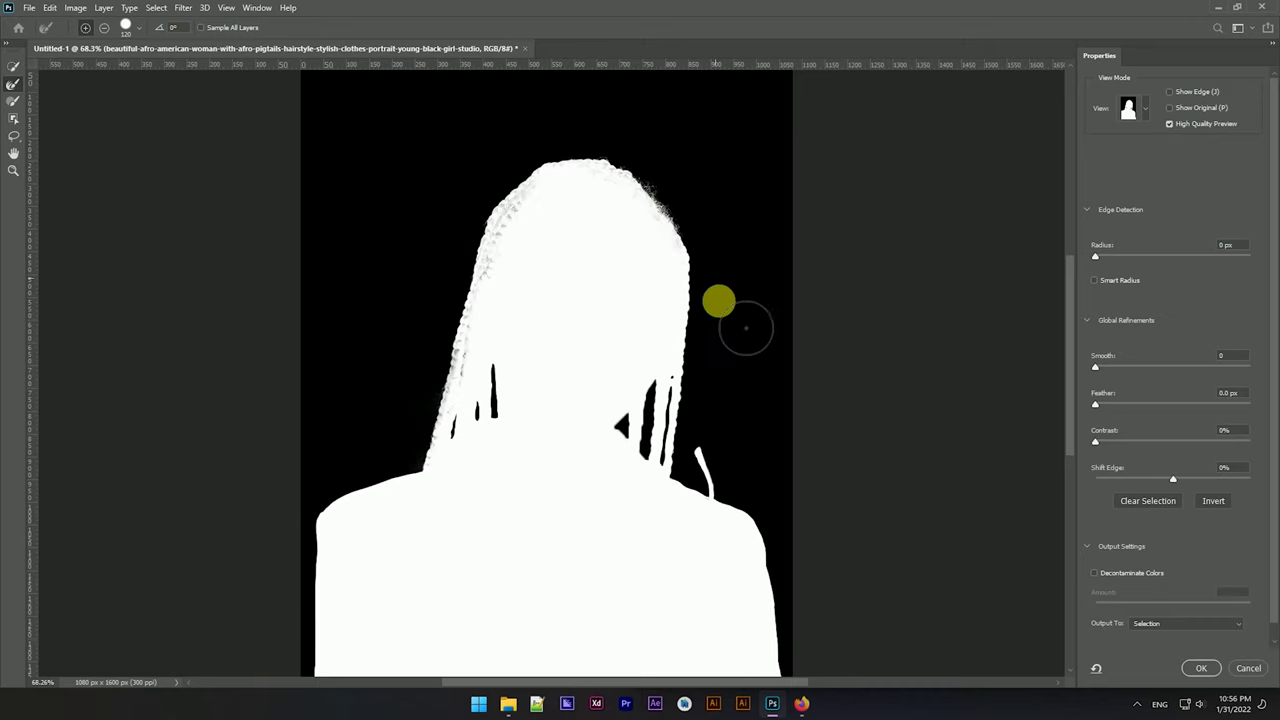
scroll(662, 437, up, 5)
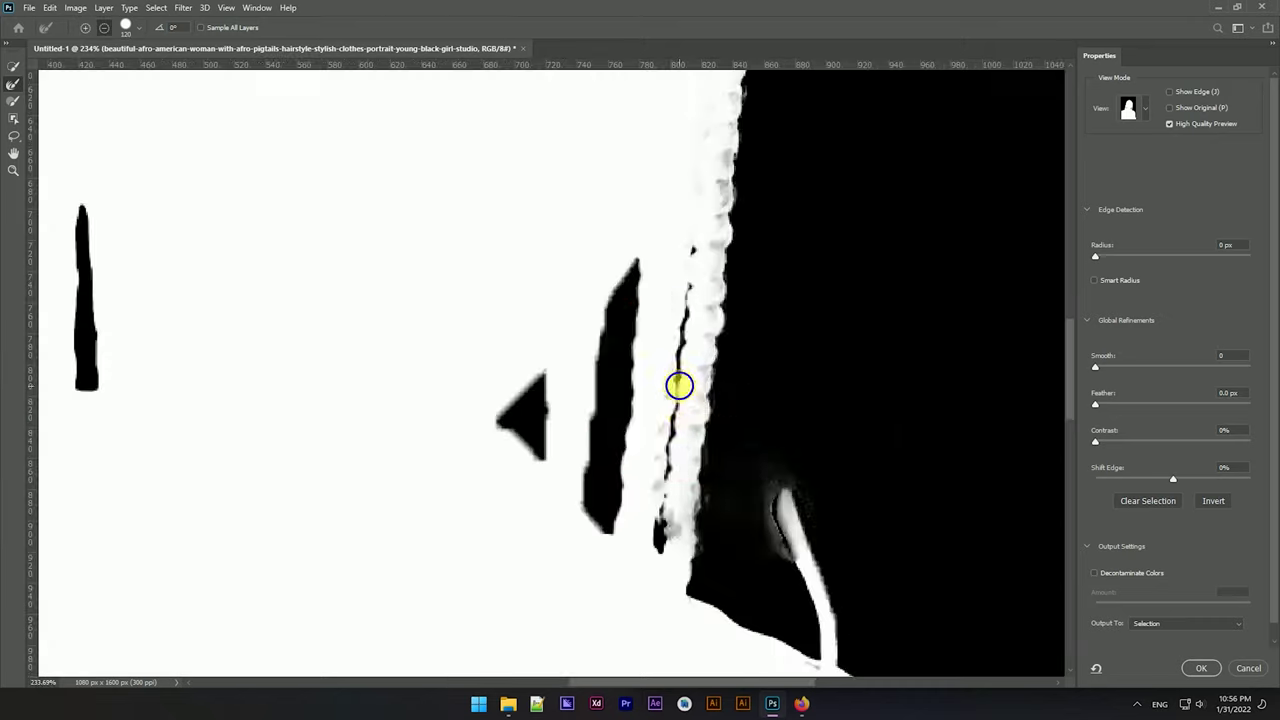
mouse_move(700, 457)
mouse_down()
mouse_move(683, 570)
mouse_move(651, 414)
mouse_up()
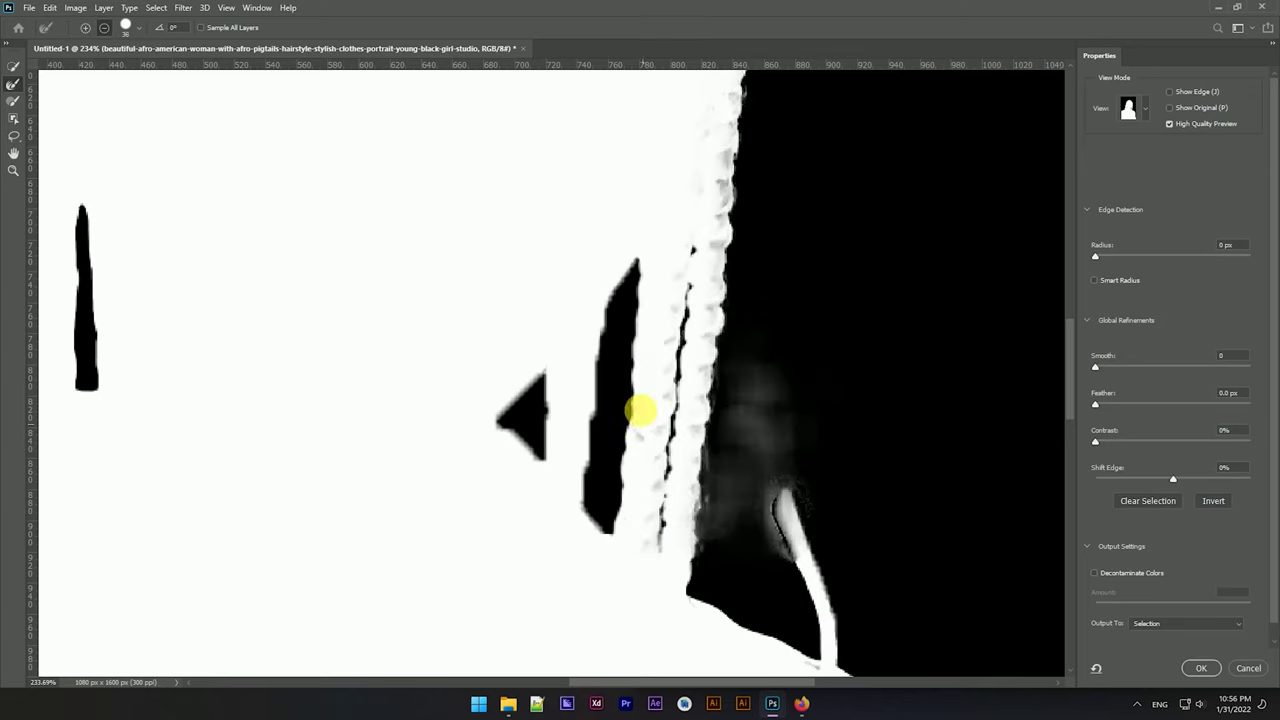
scroll(625, 305, down, 5)
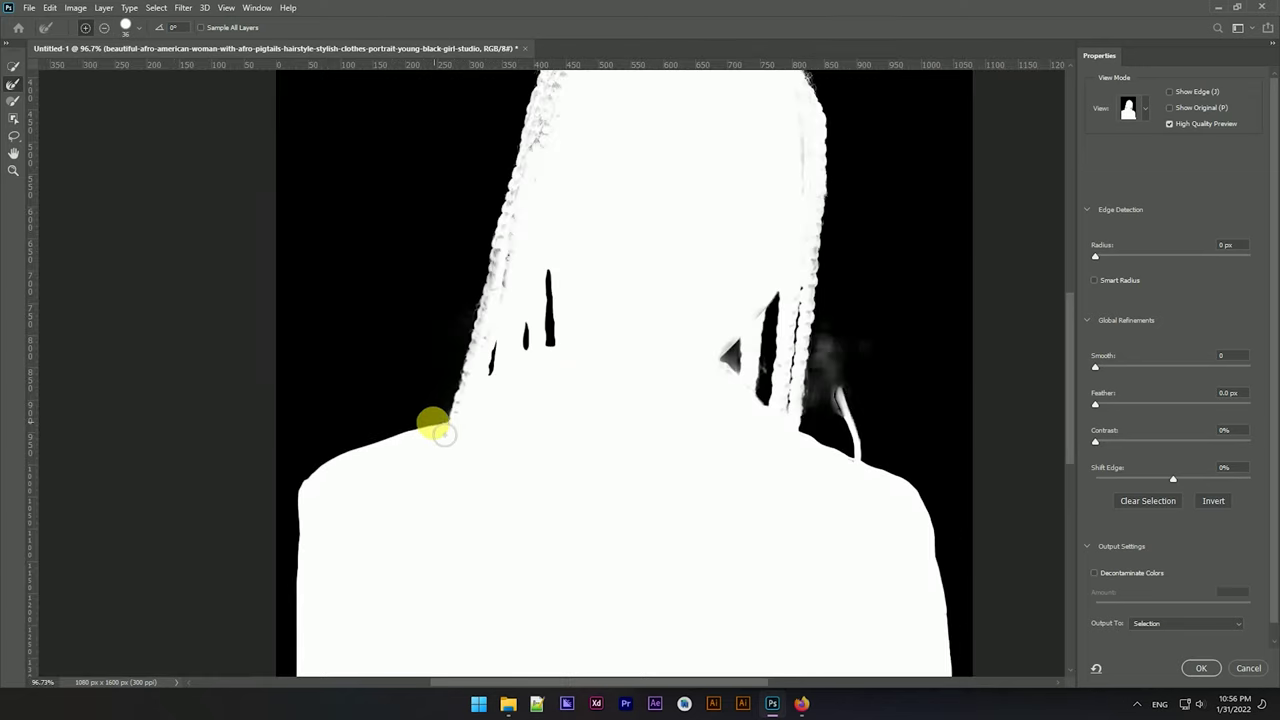
scroll(603, 300, down, 3)
Set Smooth 6, Feather 0.3 px and Contrast 48%, then apply the mask.
click(1118, 370)
drag(1114, 406, 1116, 406)
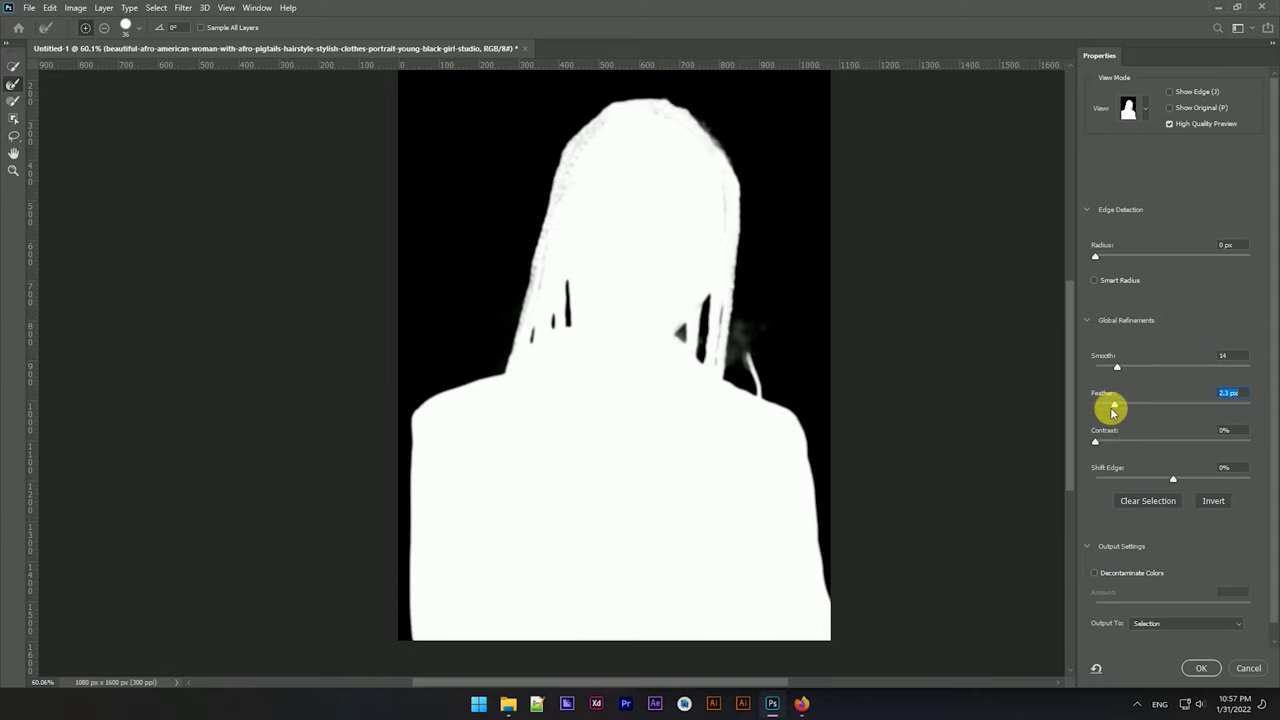
mouse_move(1114, 404)
mouse_down()
mouse_move(1101, 404)
mouse_move(1162, 442)
mouse_move(1098, 406)
mouse_up()
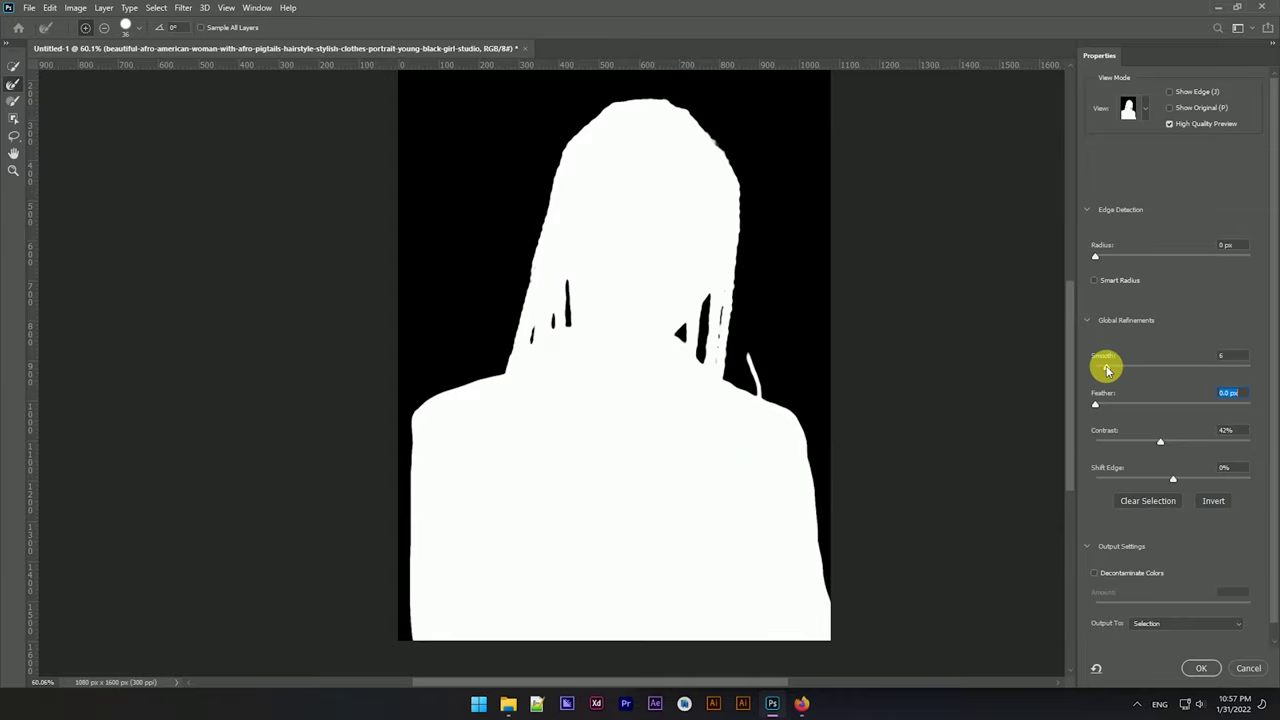
click(1203, 662)
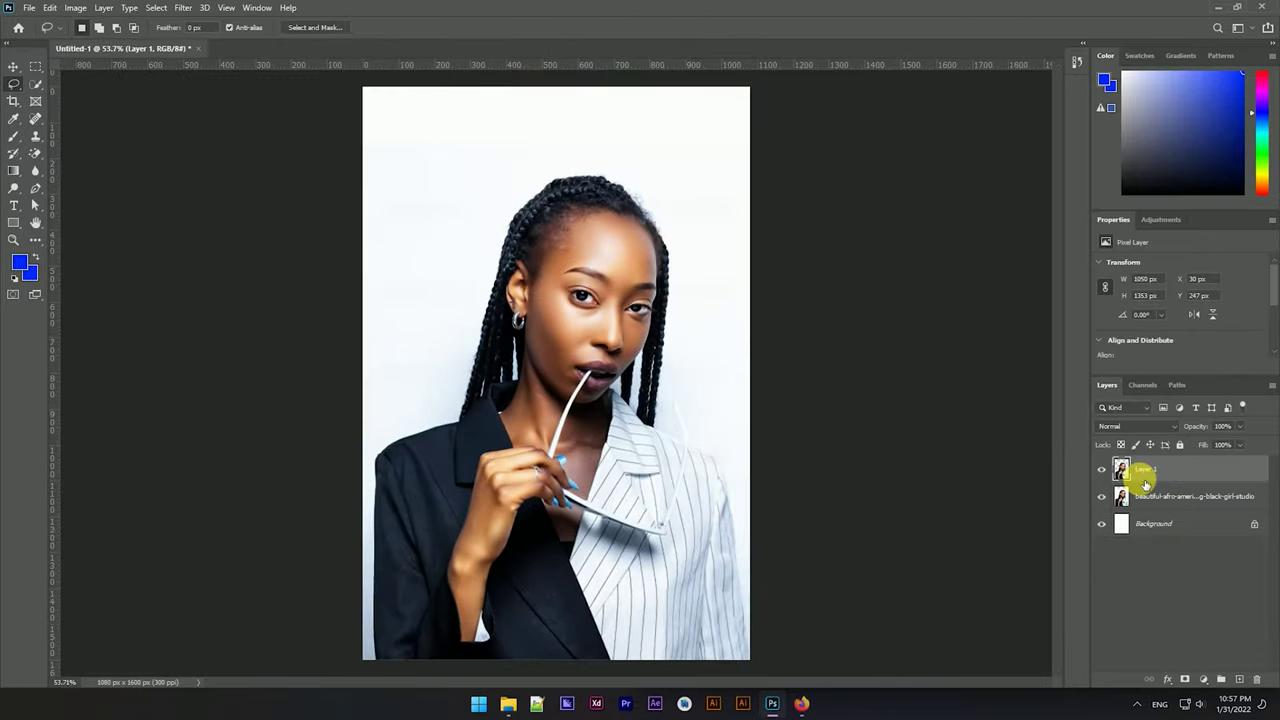
Hide the original photo layer and the white Background layer.
click(1102, 497)
click(1102, 524)
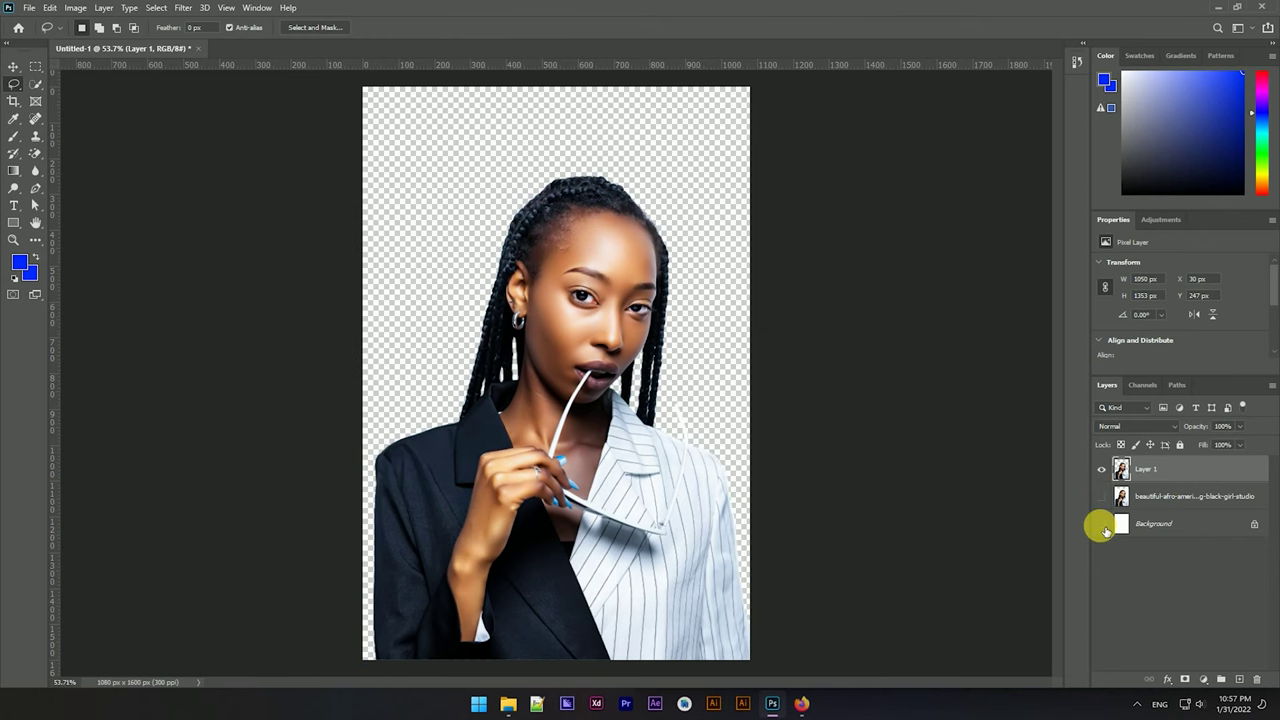
key(v)
scroll(623, 286, up, 3)
scroll(623, 280, down, 2)
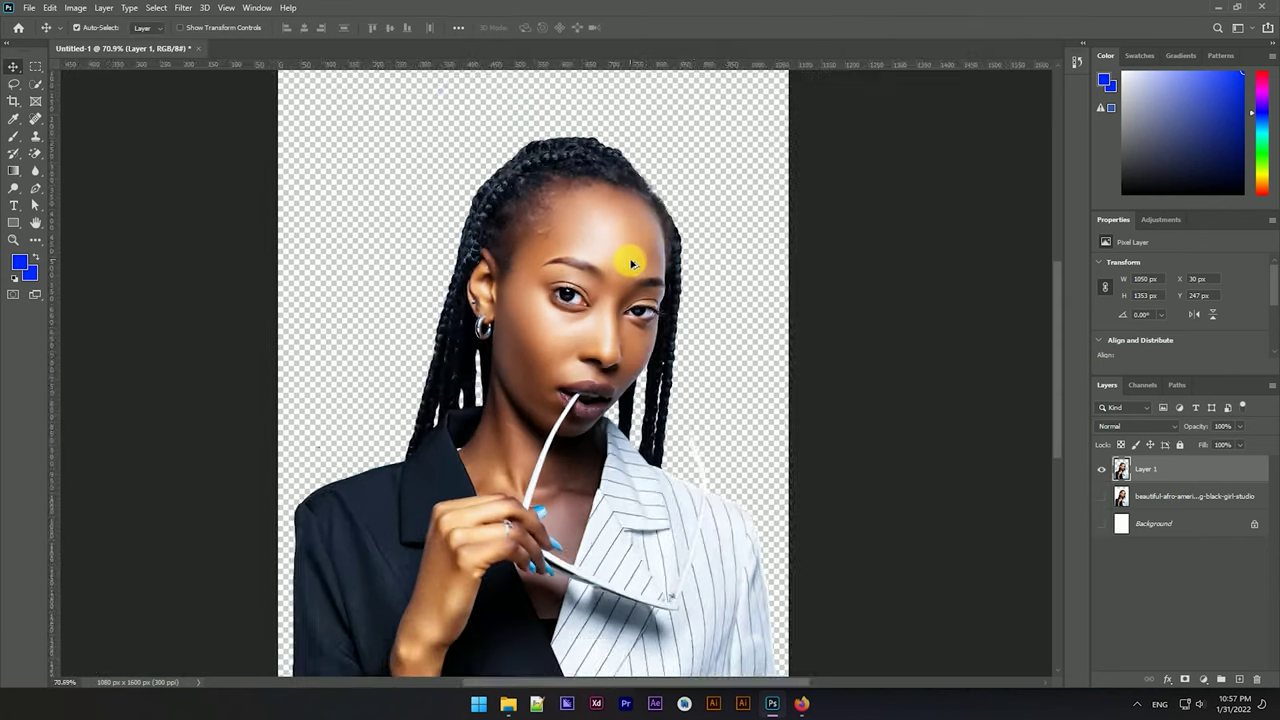
scroll(623, 280, down, 1)
Drag the 2730524 gradient image into the document and move it beneath the woman's layer.
click(508, 703)
click(792, 140)
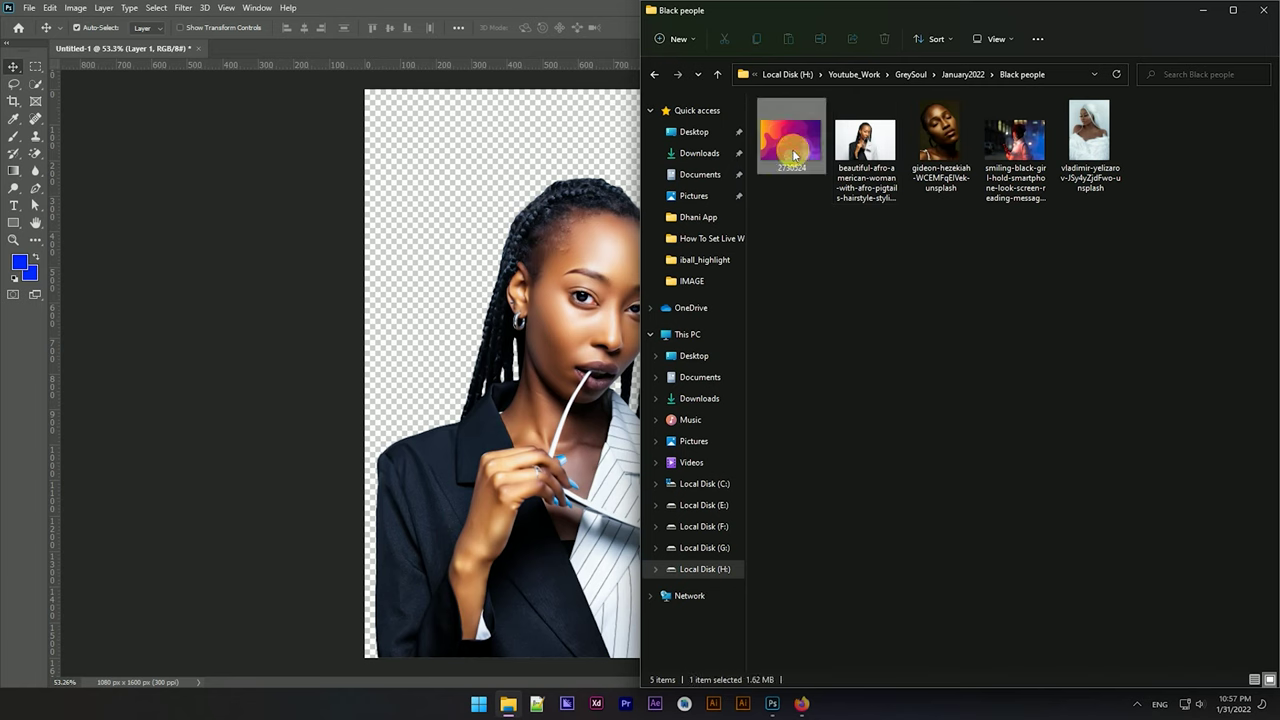
drag(527, 280, 528, 279)
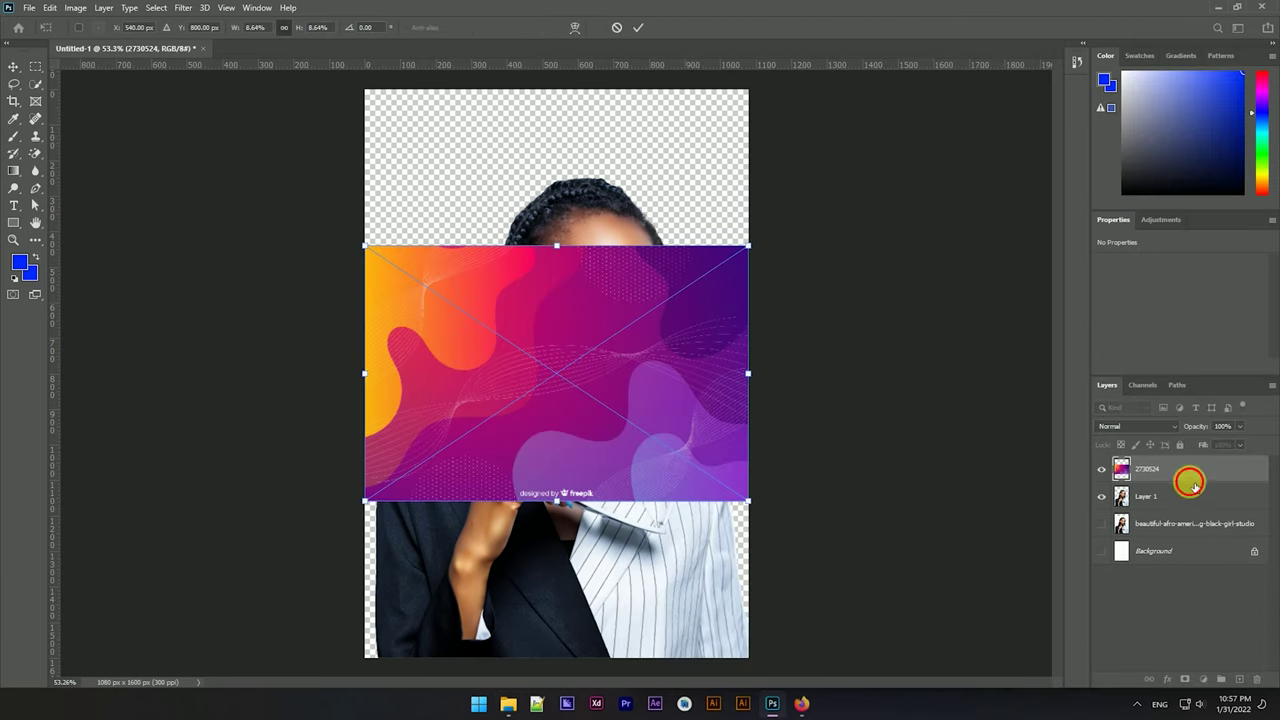
drag(1190, 483, 1176, 505)
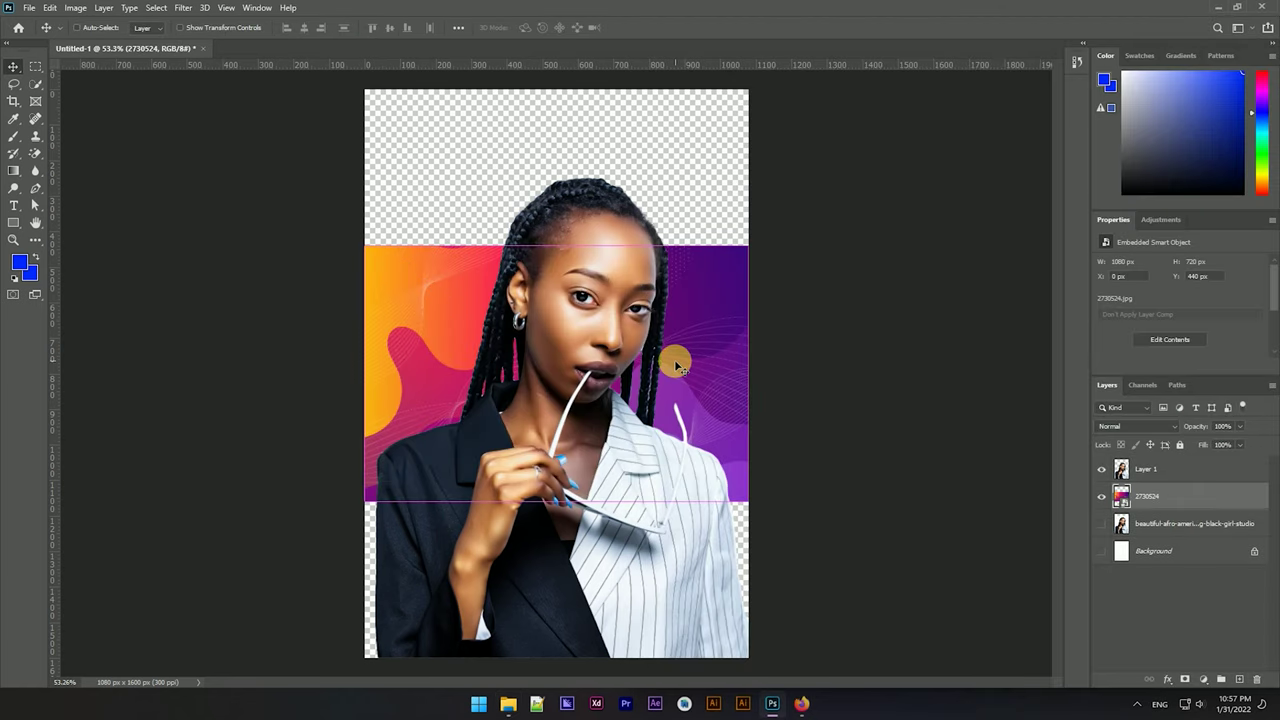
Scale the gradient up until it covers the whole canvas, then fit the canvas in view.
key(ctrl+t)
scroll(600, 395, down, 2)
mouse_move(566, 291)
mouse_down()
mouse_move(571, 204)
mouse_move(651, 233)
mouse_up()
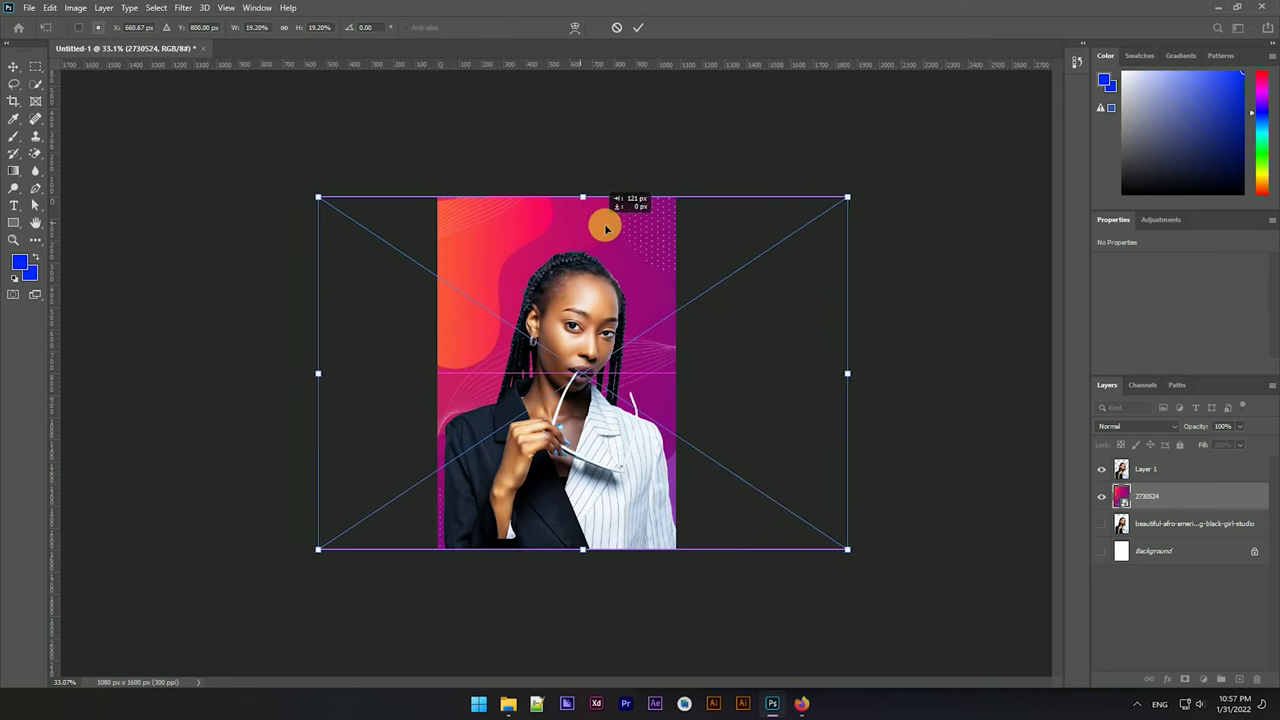
click(638, 27)
key(ctrl+0)
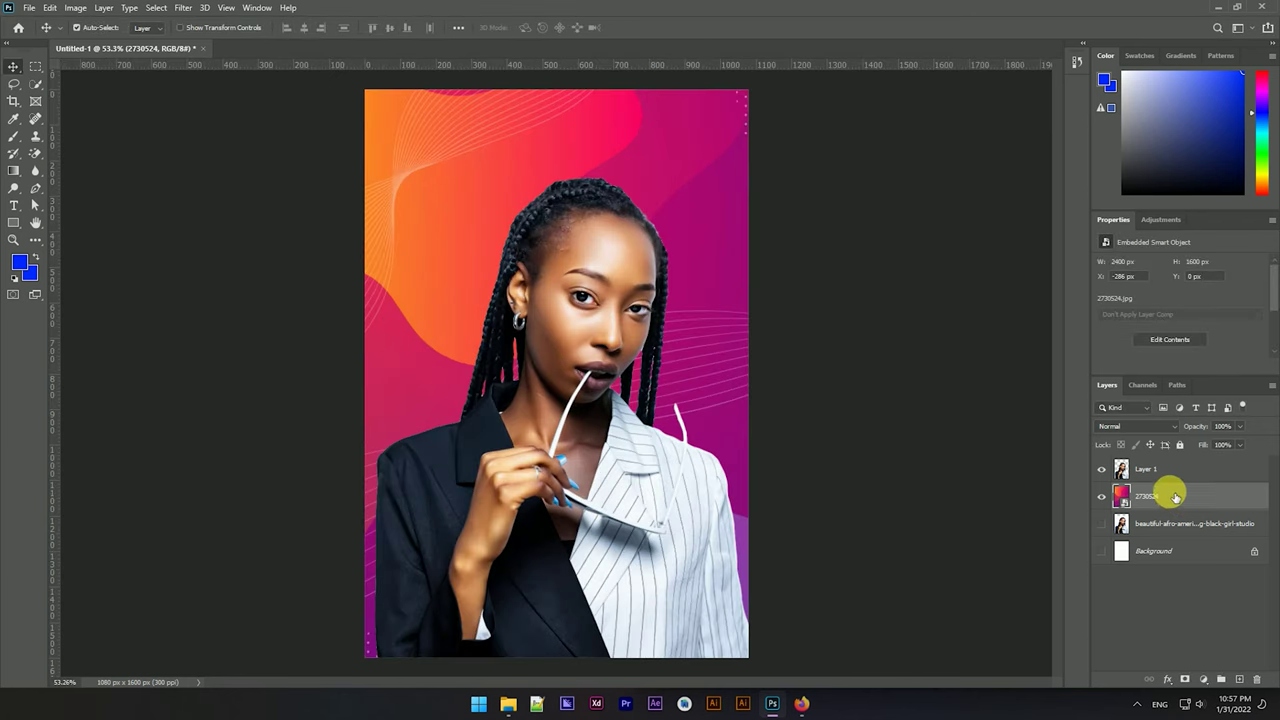
right_click(1179, 499)
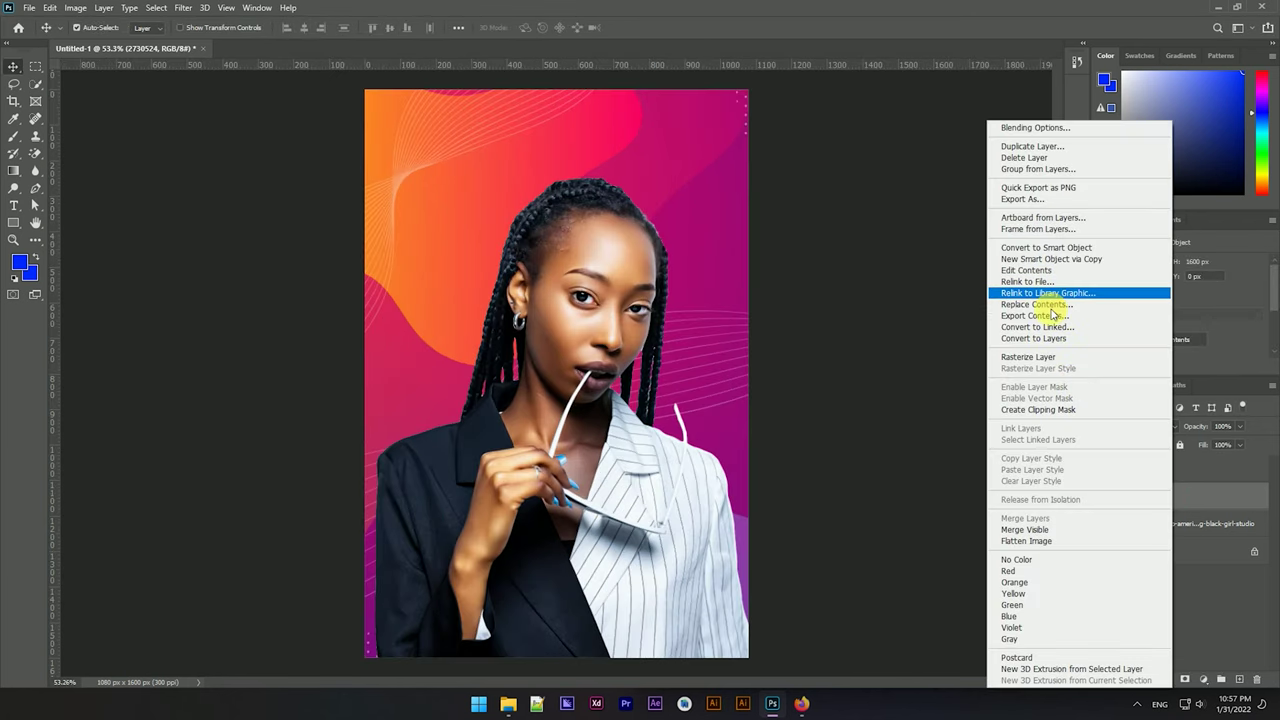
Rasterize the 2730524 gradient layer and duplicate it.
click(1056, 358)
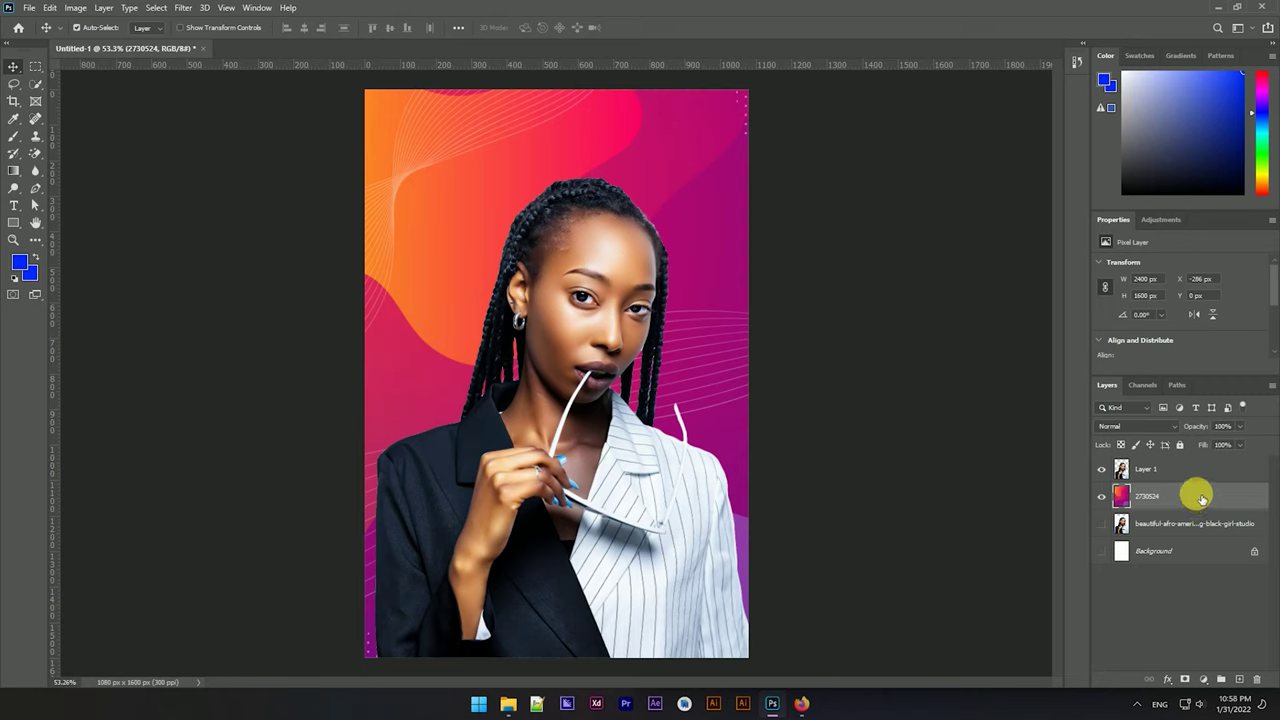
right_click(1205, 511)
key(Escape)
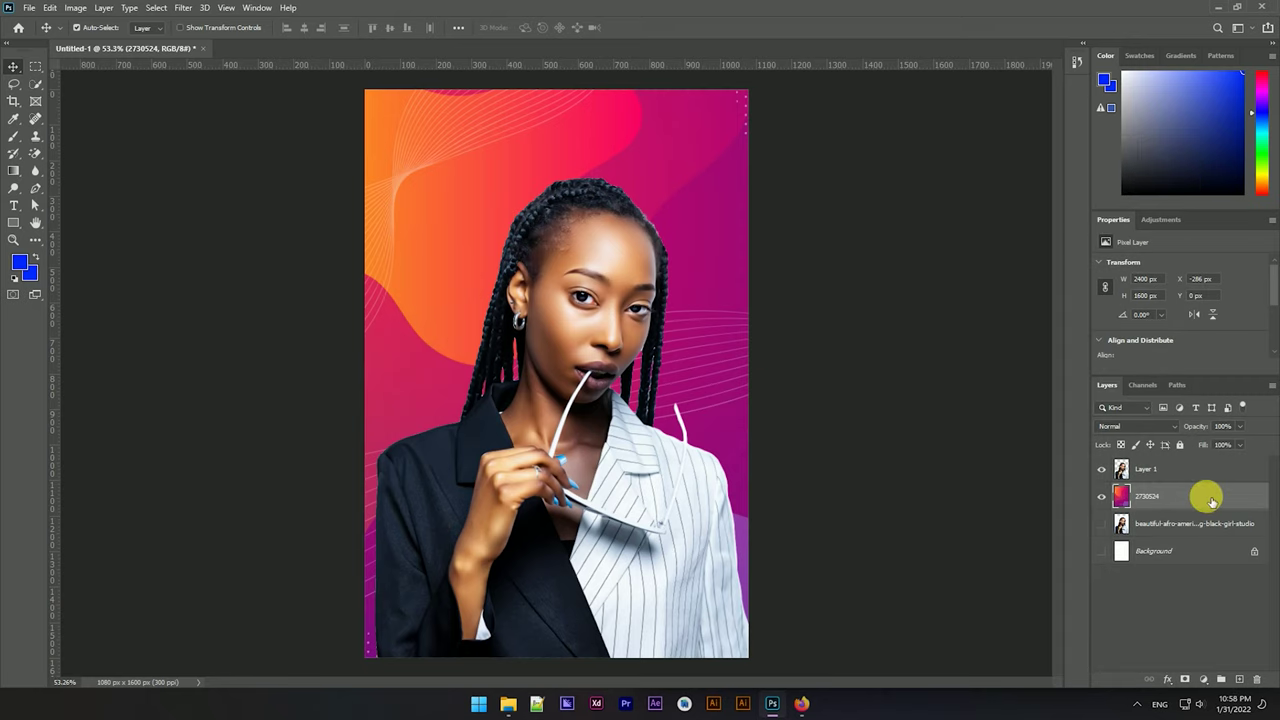
key(ctrl+j)
Apply a Gaussian Blur of about 75.5 px to the gradient copy, then select Layer 1.
click(183, 7)
mouse_move(191, 158)
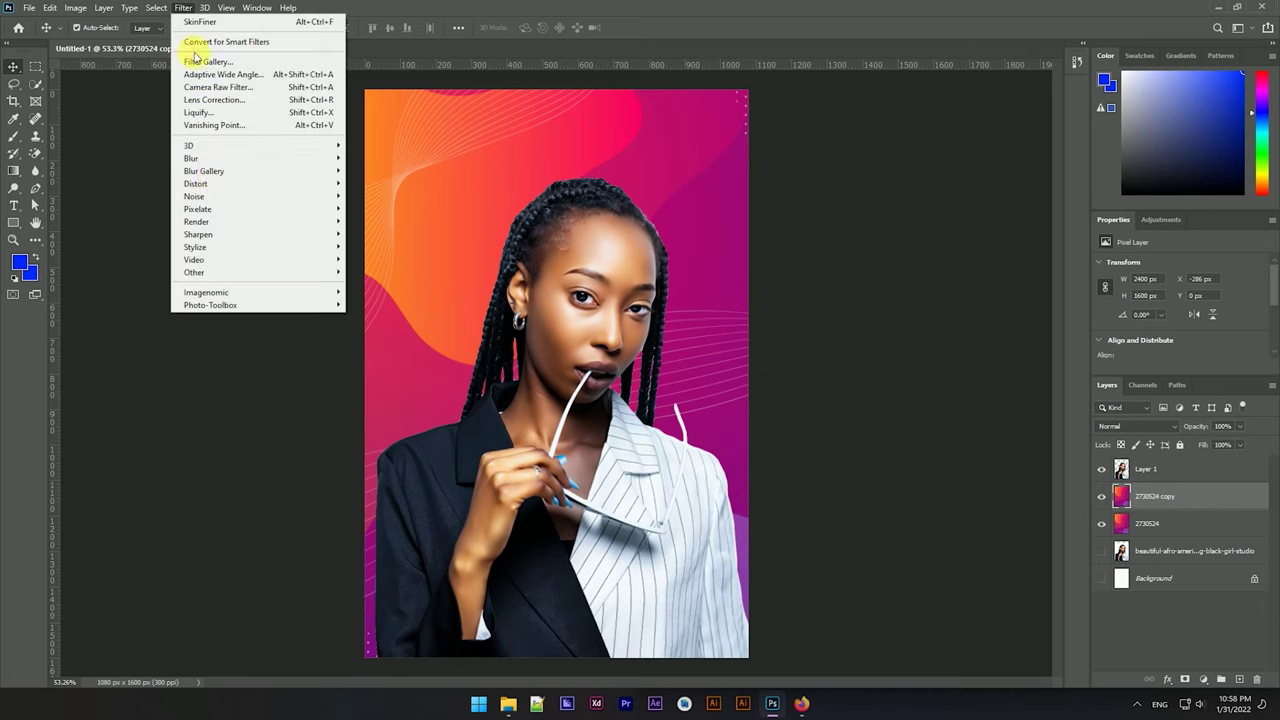
click(369, 208)
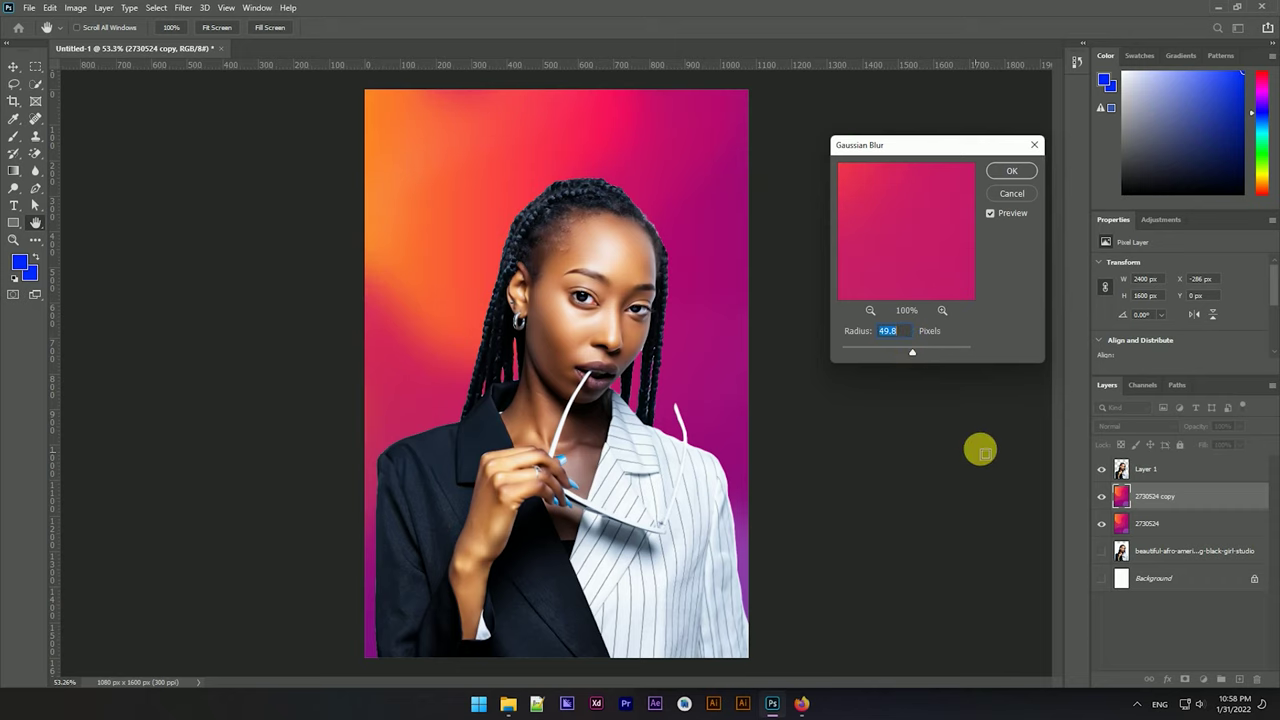
click(1011, 171)
scroll(600, 486, down, 2)
scroll(581, 413, up, 3)
scroll(581, 413, up, 1)
scroll(586, 286, down, 3)
scroll(491, 471, up, 3)
scroll(833, 543, up, 2)
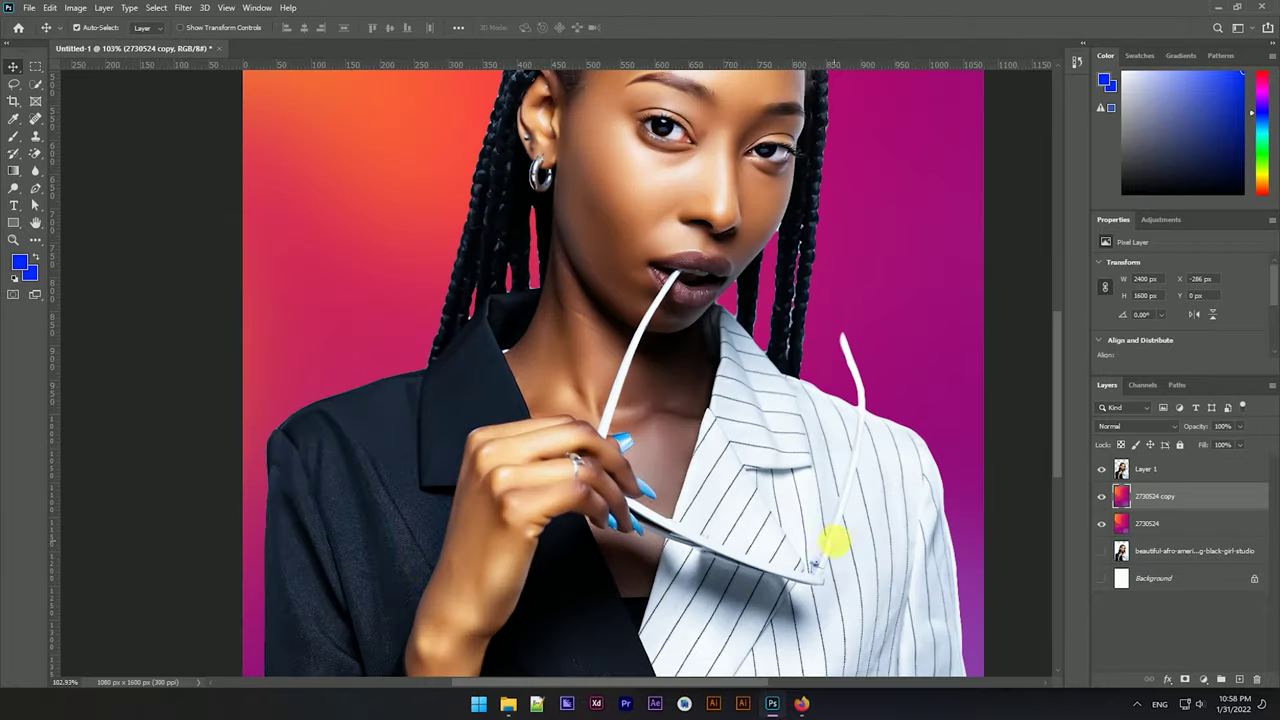
scroll(740, 460, up, 1)
scroll(651, 309, down, 3)
scroll(634, 286, up, 3)
scroll(633, 312, down, 2)
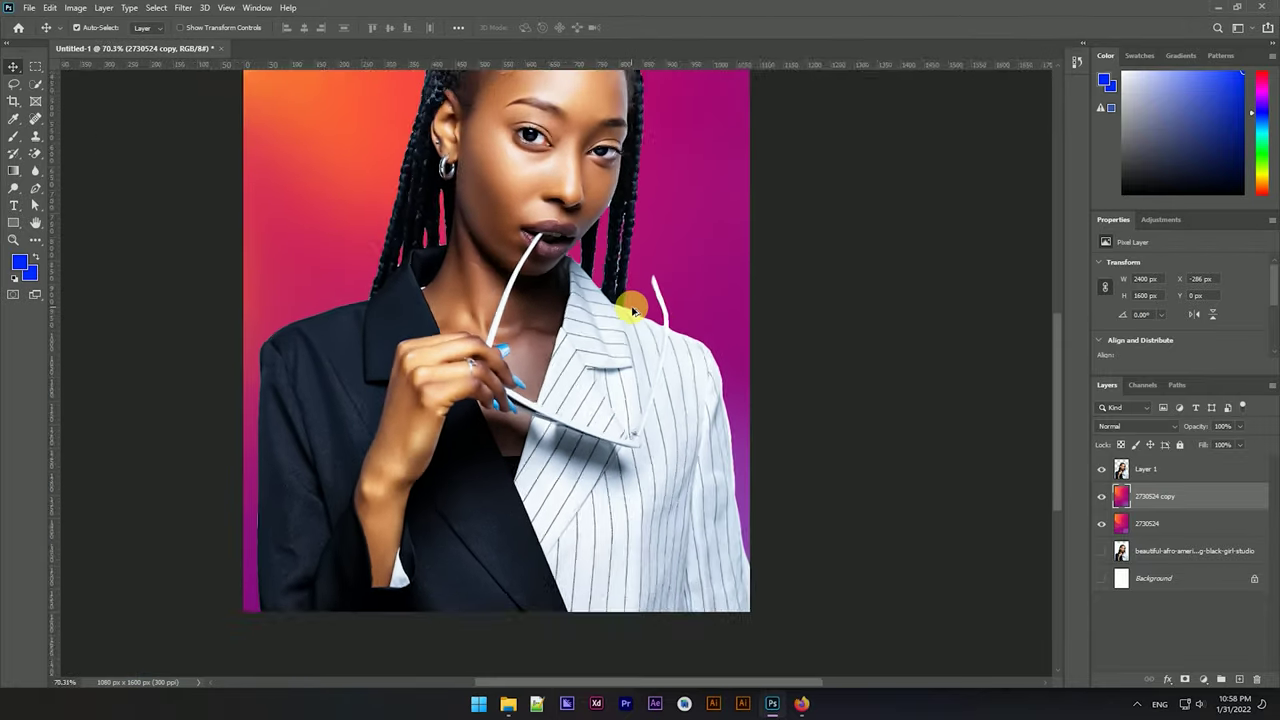
scroll(632, 310, down, 1)
scroll(625, 210, down, 1)
scroll(634, 251, up, 2)
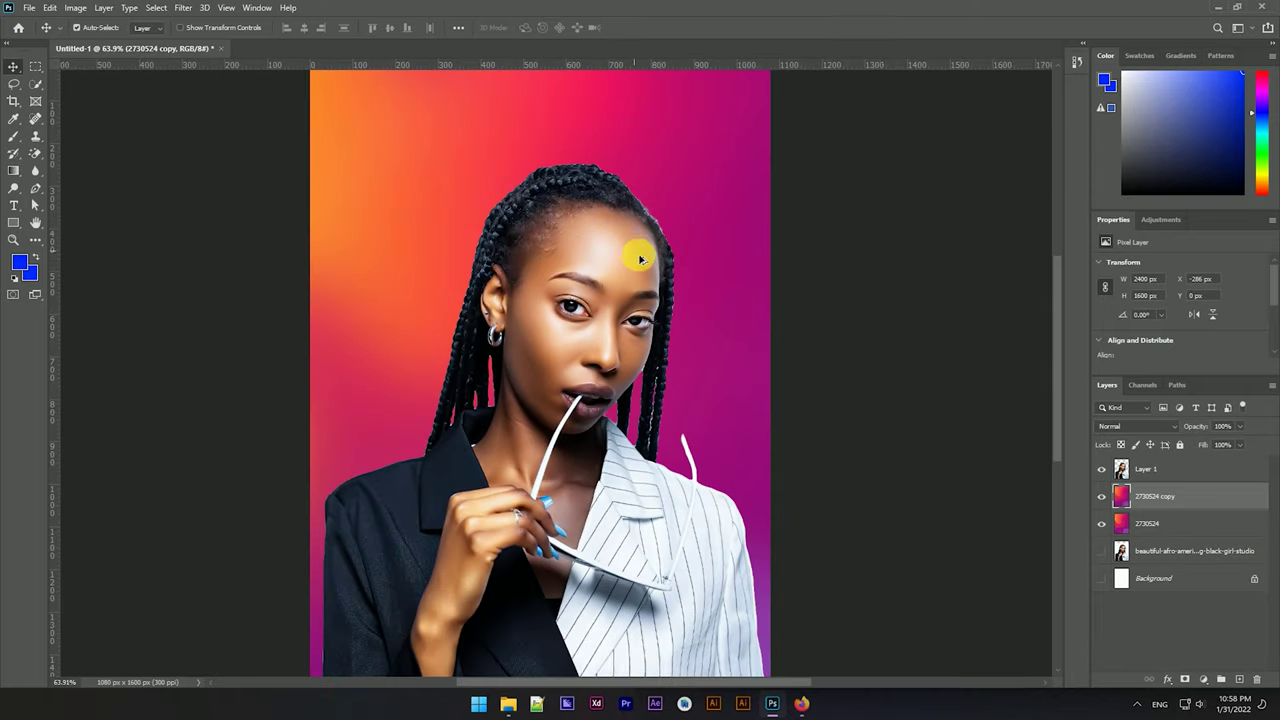
click(1147, 474)
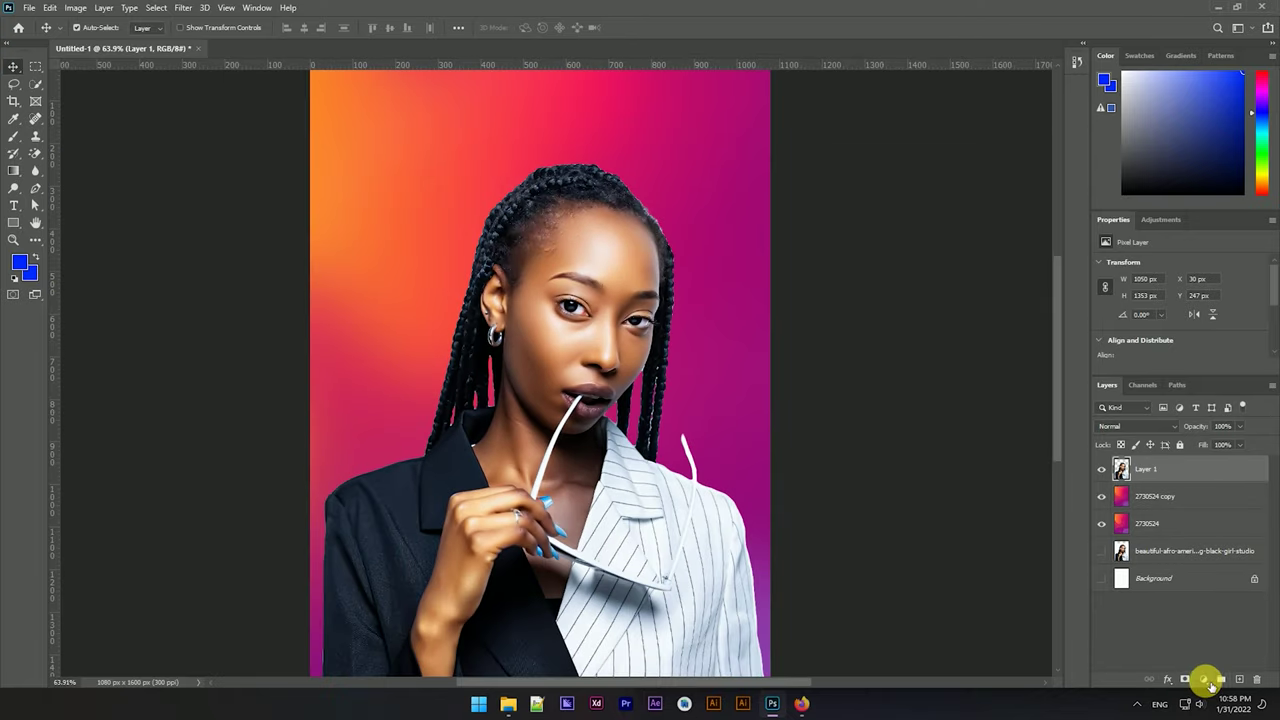
Add a Hue/Saturation adjustment with Hue -13 and Saturation +3, then an empty Layer 2.
click(1208, 682)
click(1205, 551)
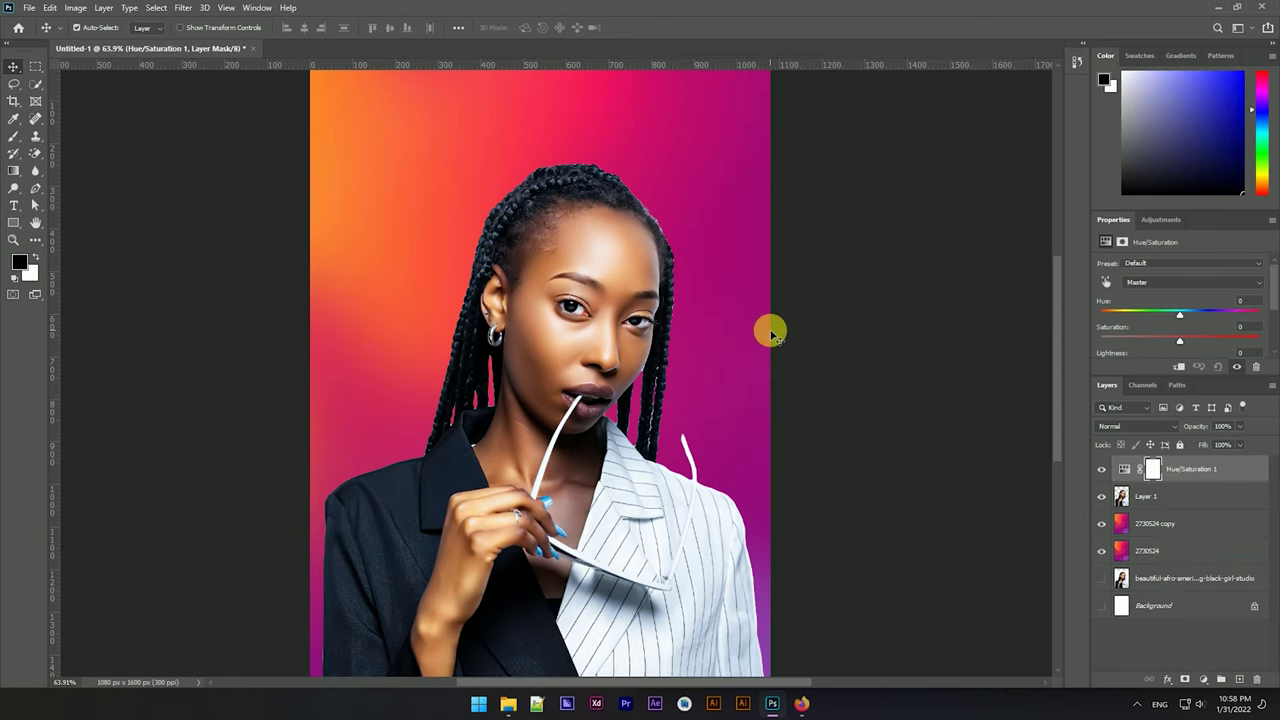
drag(1180, 318, 1172, 318)
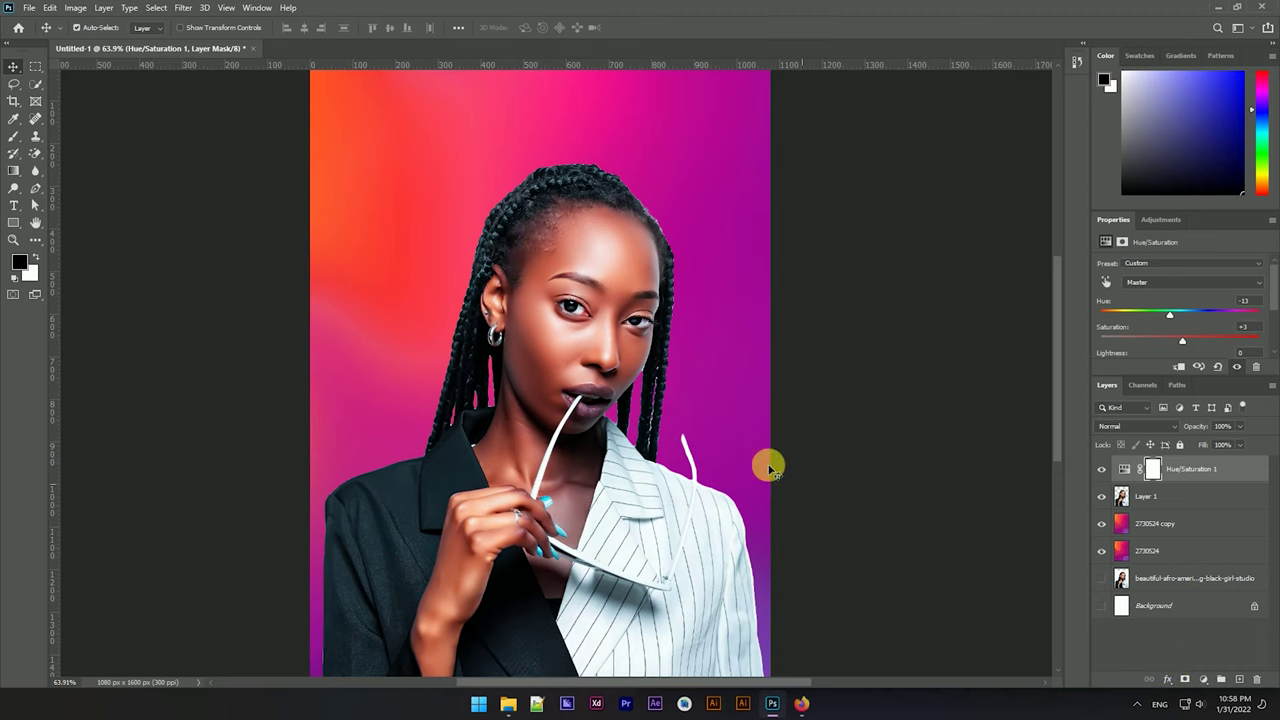
scroll(826, 507, down, 3)
scroll(914, 449, up, 2)
click(1240, 679)
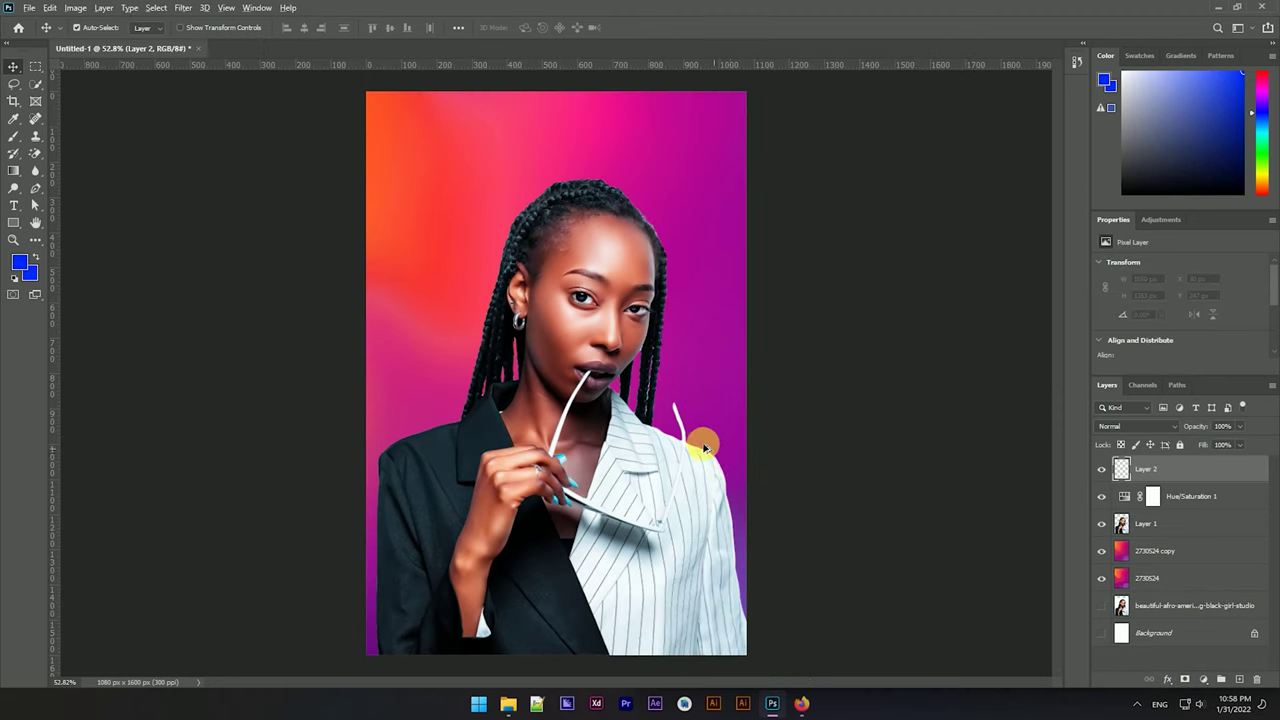
Pick a 250 px brush and set Layer 2 to Overlay blending.
scroll(700, 480, up, 3)
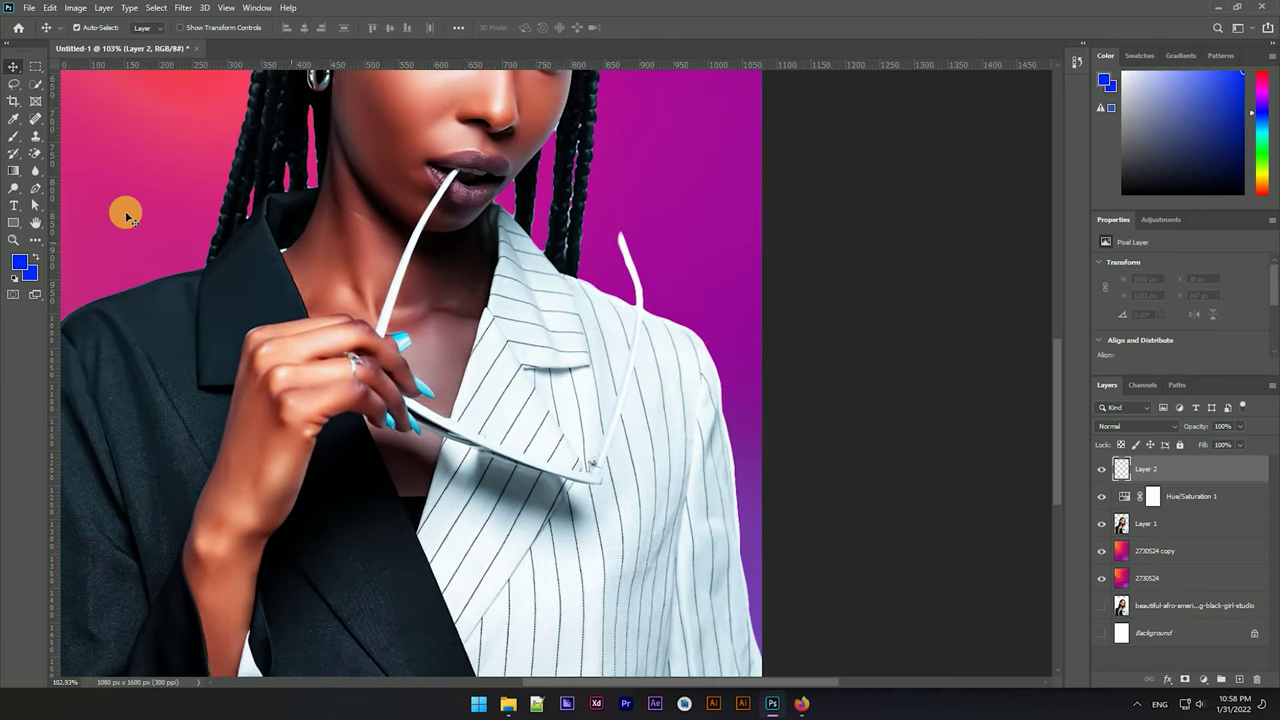
click(12, 140)
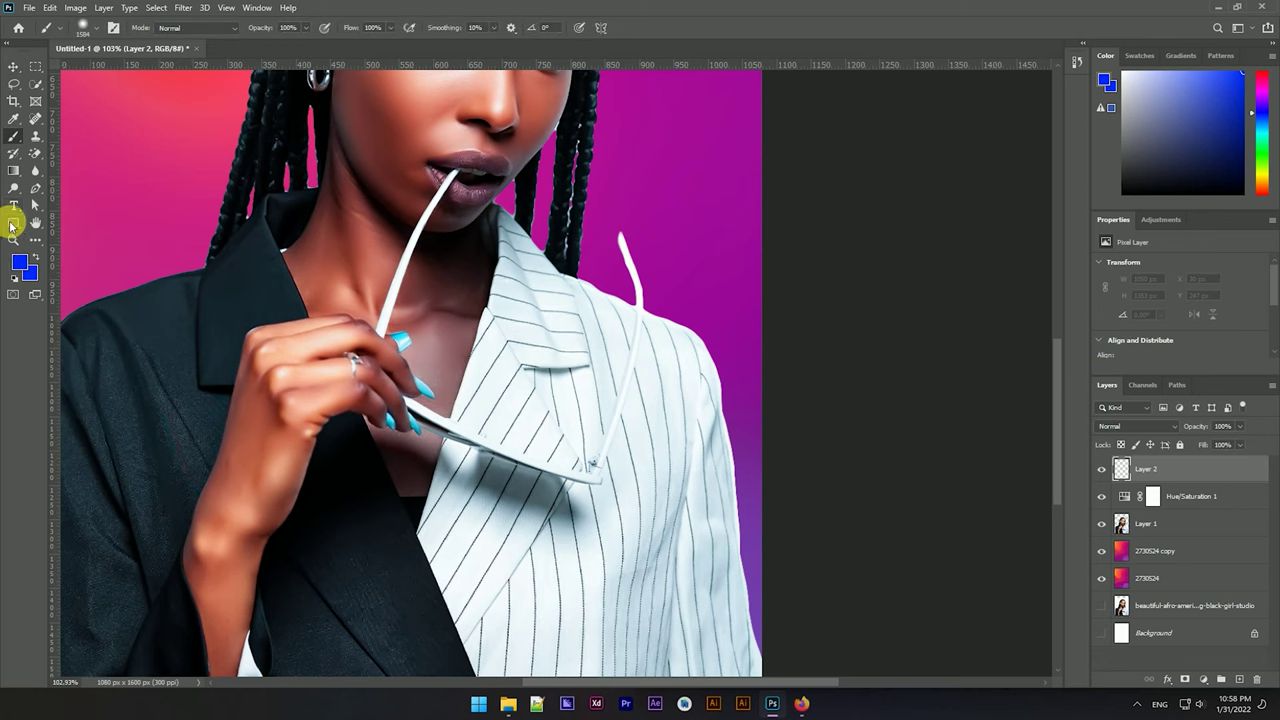
drag(112, 280, 617, 490)
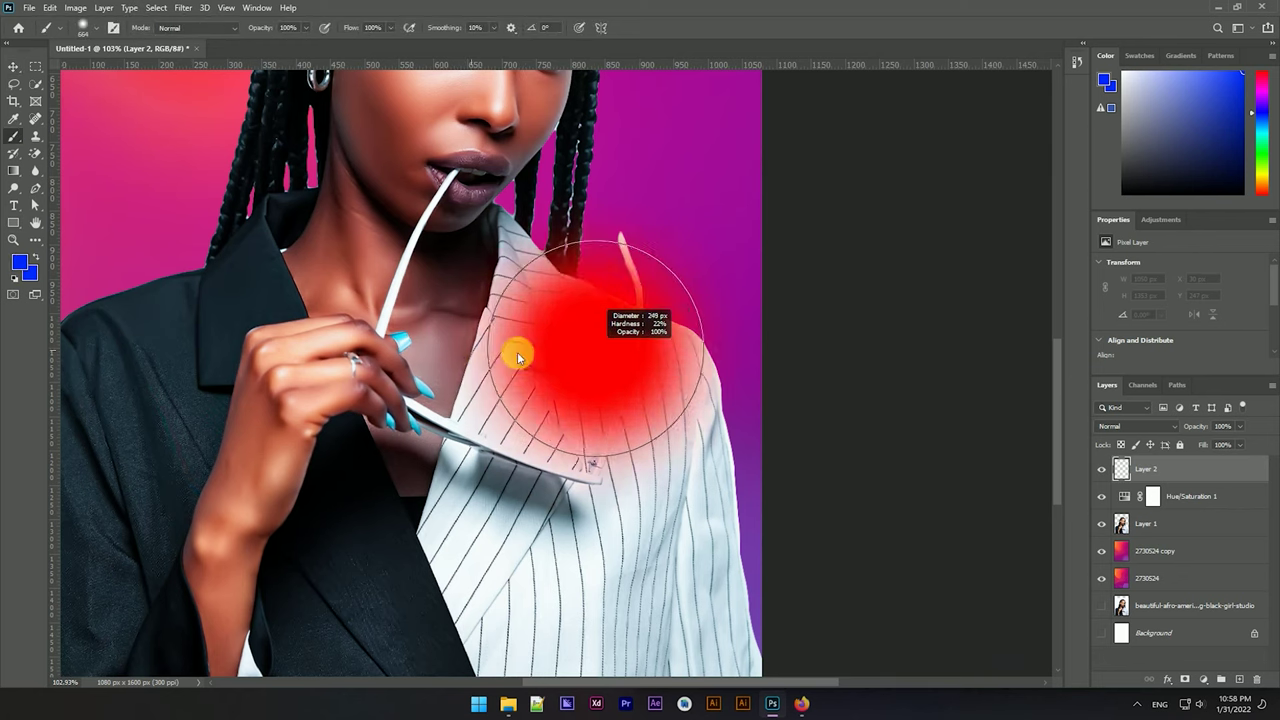
click(1164, 427)
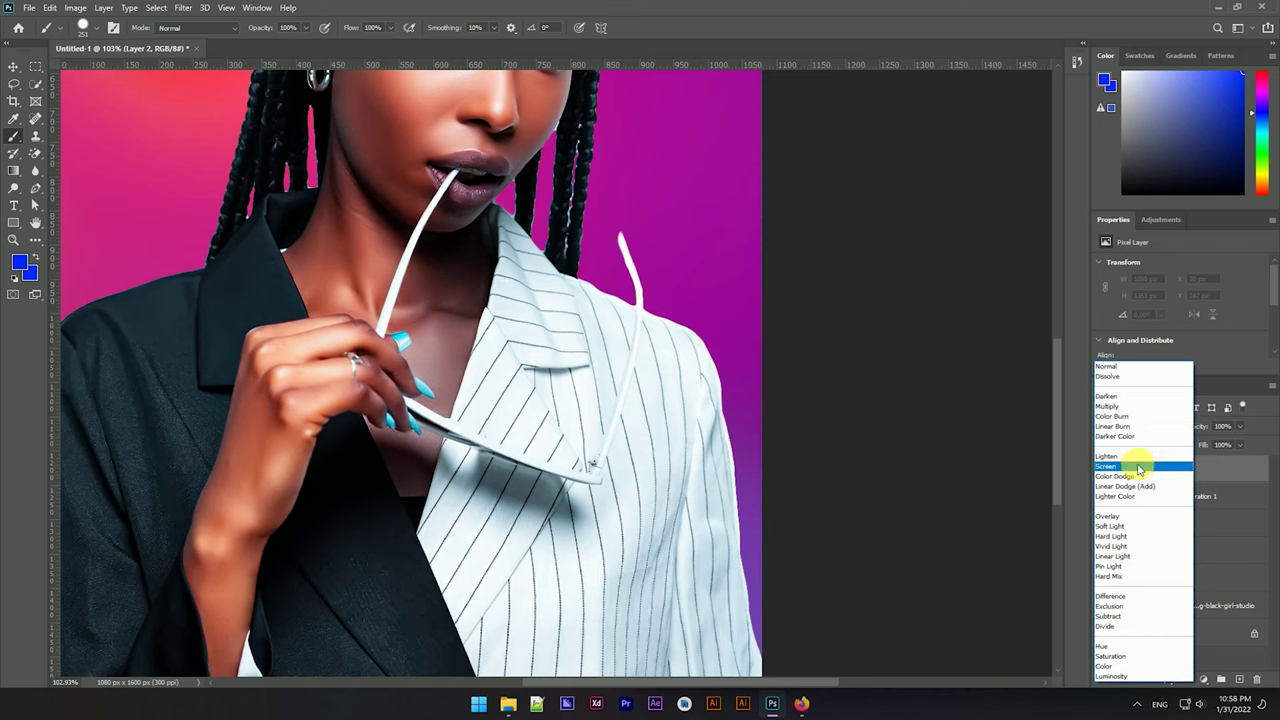
click(1118, 517)
Choose a magenta paint colour and paint it over the white jacket and collar band.
click(19, 262)
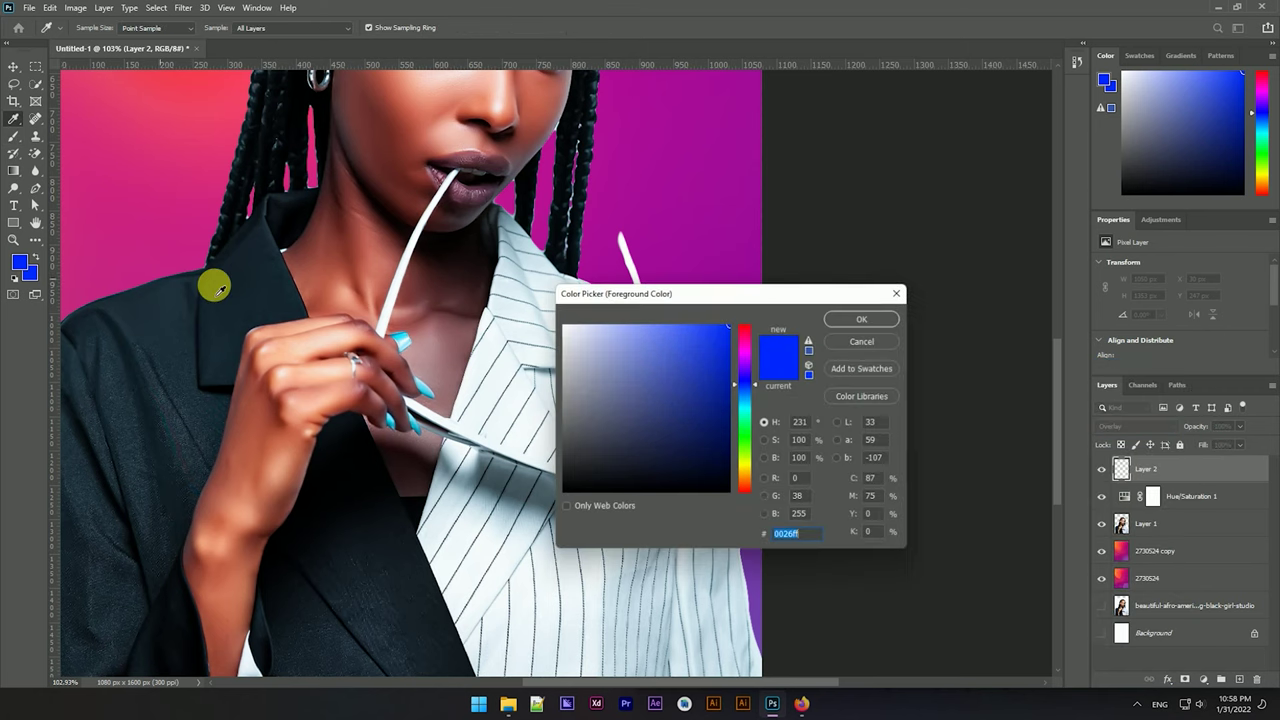
mouse_move(747, 359)
mouse_down()
mouse_move(747, 370)
mouse_move(743, 349)
mouse_up()
key(Return)
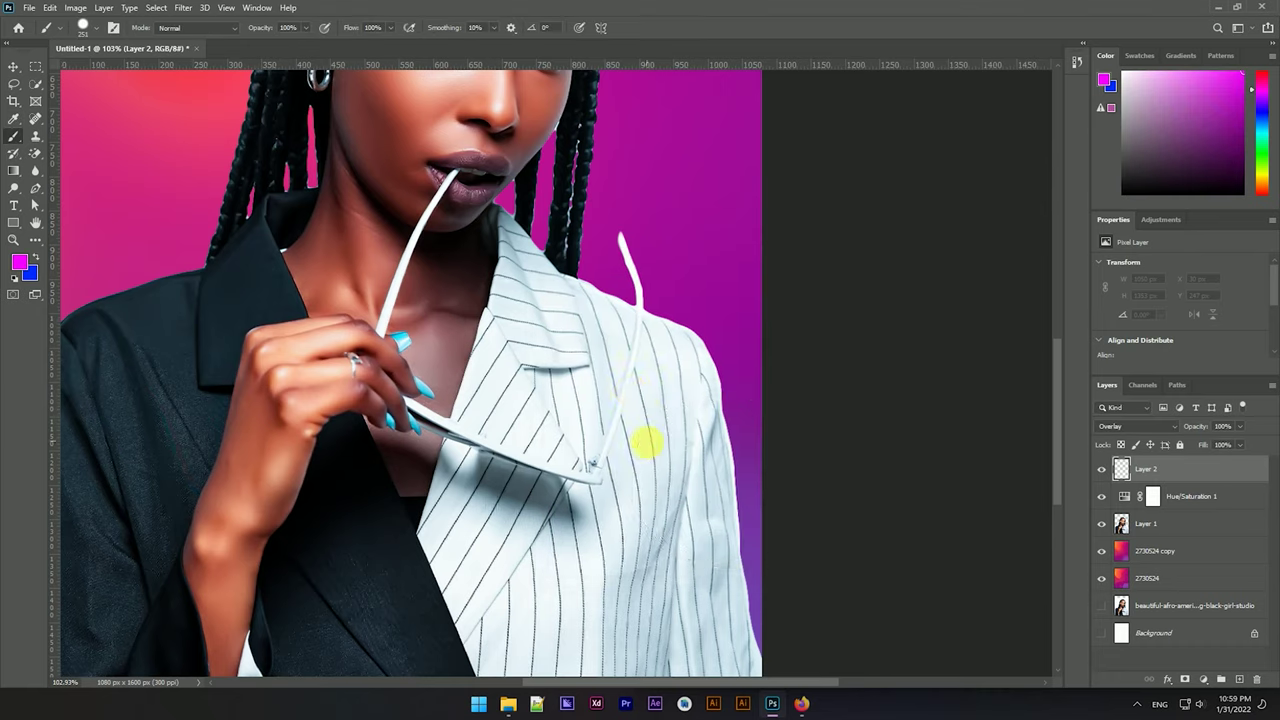
drag(663, 314, 608, 271)
drag(560, 360, 471, 428)
scroll(471, 428, up, 2)
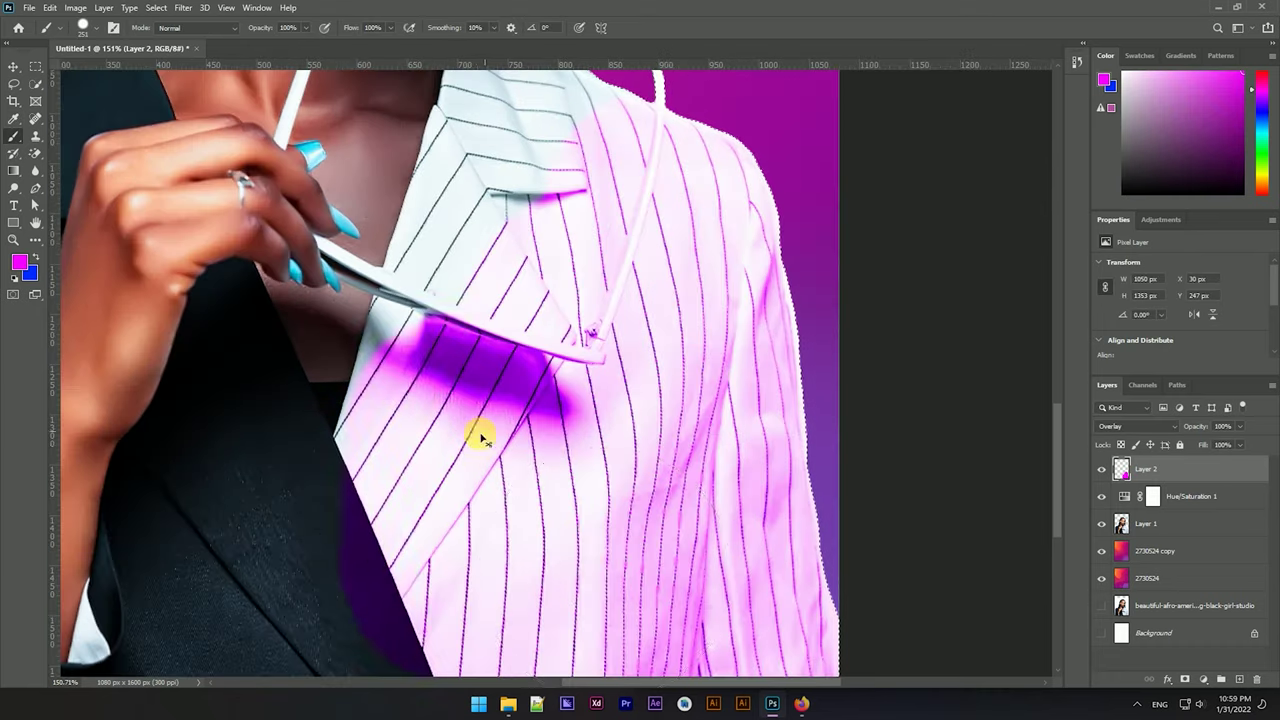
scroll(443, 333, up, 2)
mouse_move(400, 160)
mouse_down()
mouse_move(386, 163)
mouse_move(649, 483)
mouse_up()
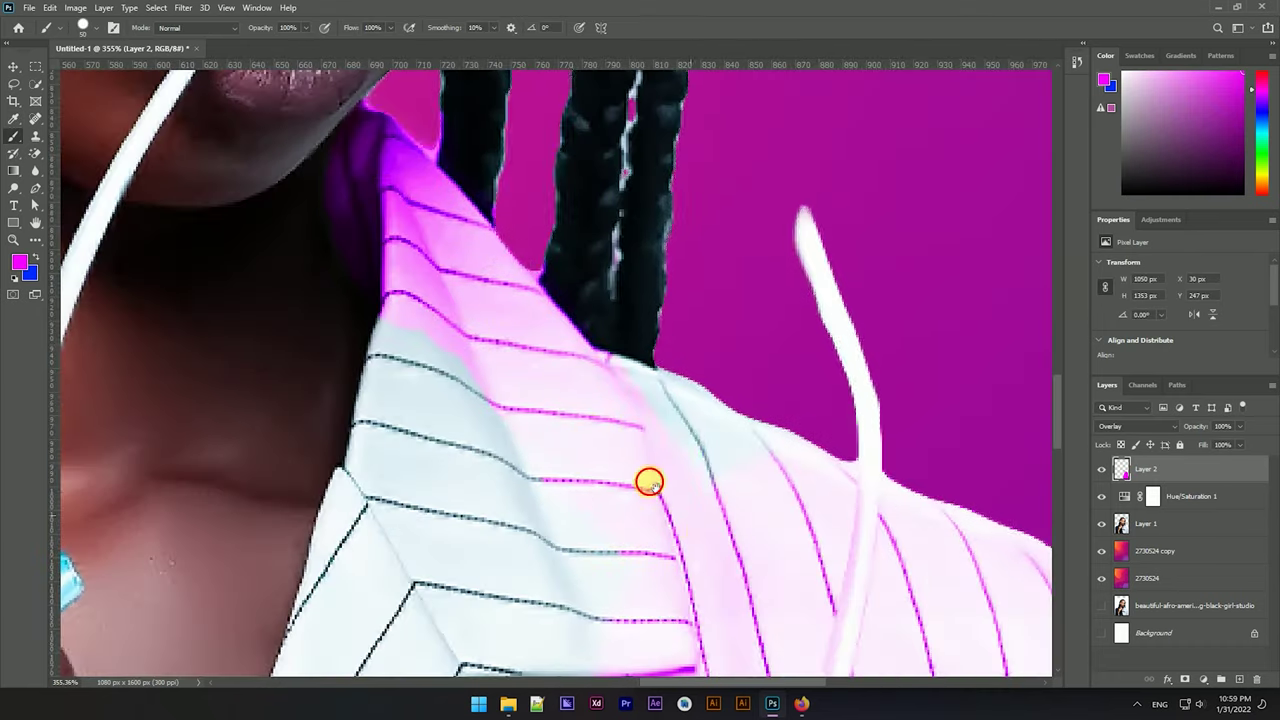
Cover the lapel's grey strip with magenta and switch the paint colour to blue.
scroll(649, 483, up, 3)
scroll(498, 261, down, 4)
scroll(414, 343, up, 2)
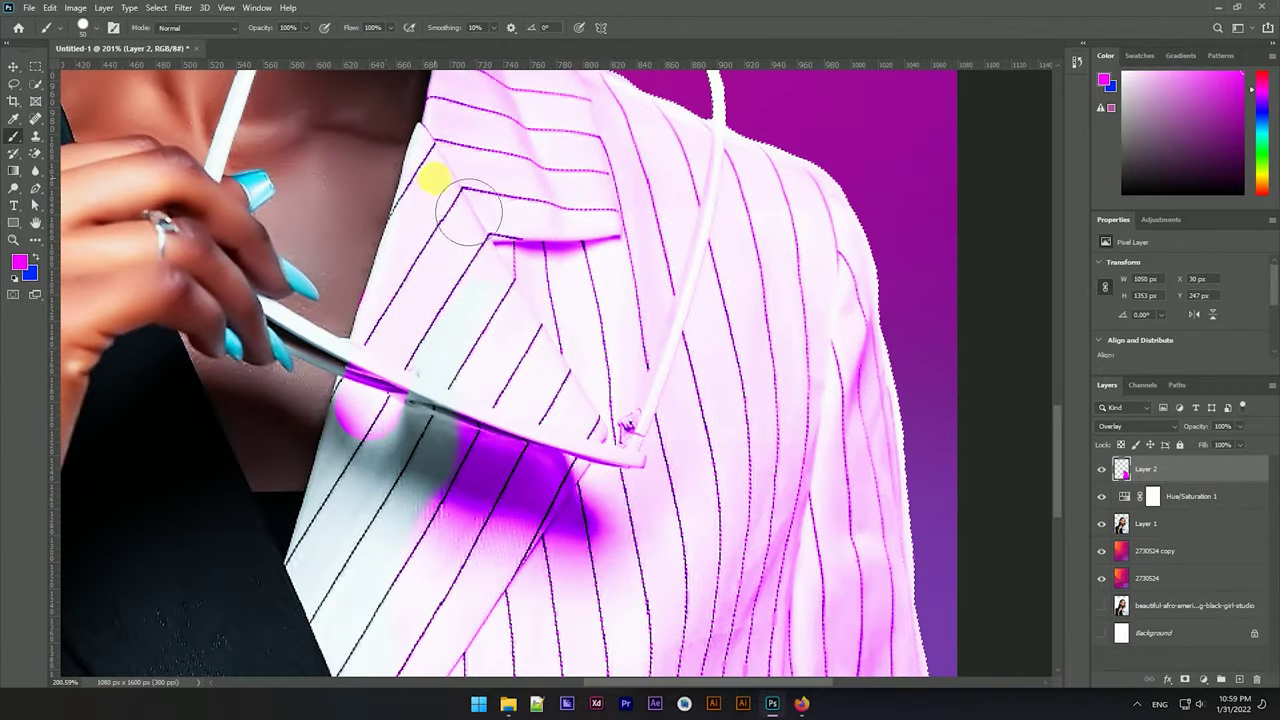
scroll(353, 597, down, 3)
mouse_move(370, 390)
mouse_down()
mouse_move(421, 403)
mouse_move(382, 452)
mouse_up()
scroll(560, 294, down, 2)
scroll(580, 297, down, 2)
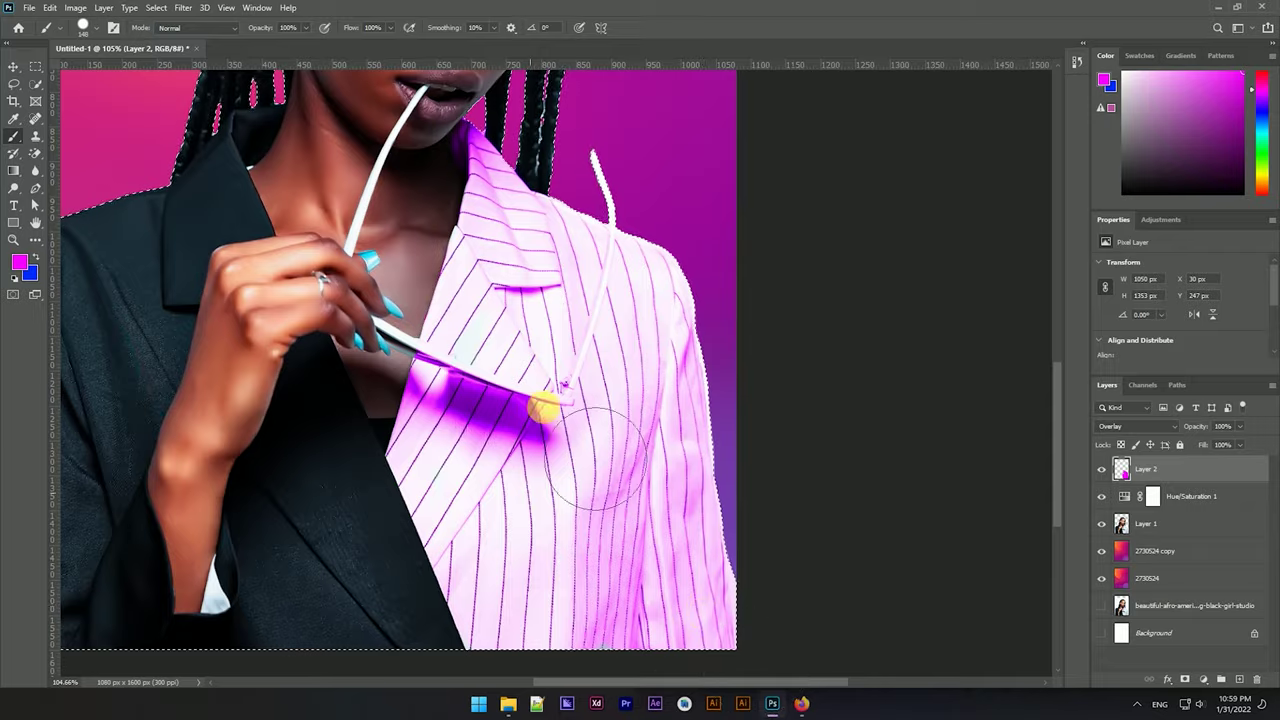
scroll(537, 473, down, 1)
click(1262, 118)
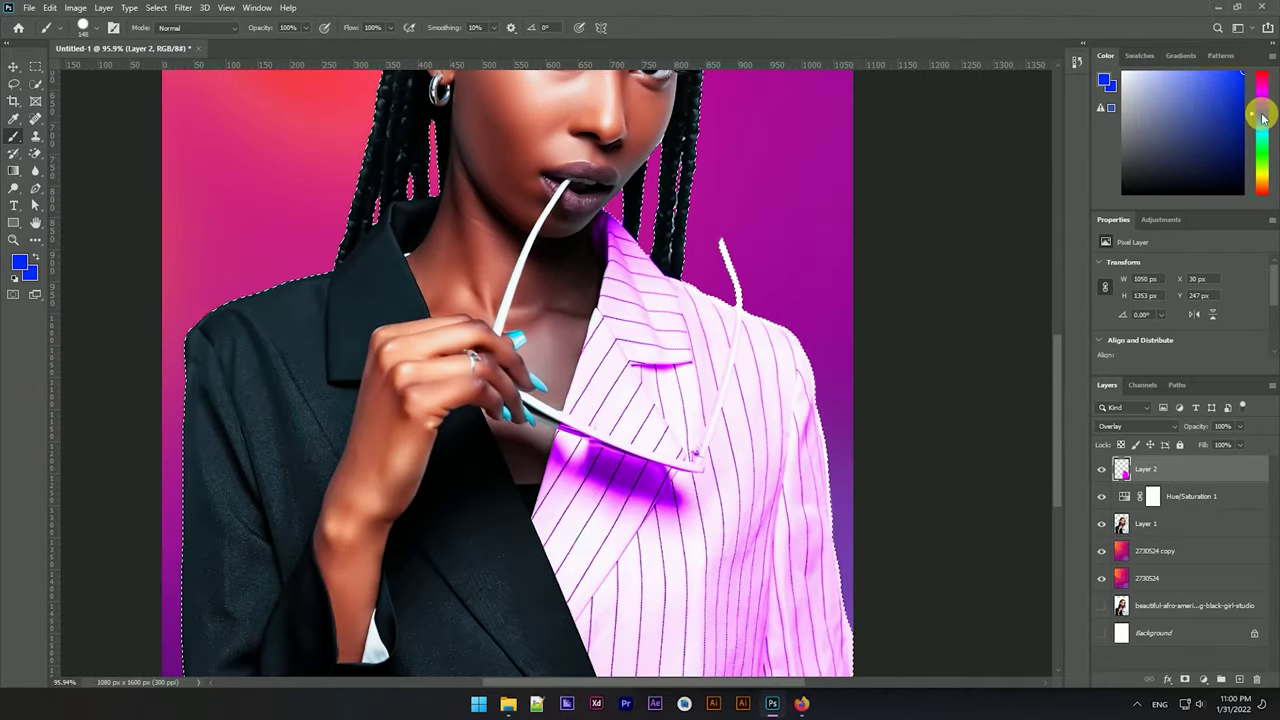
Paint the black jacket on the left deep blue.
drag(200, 300, 243, 400)
scroll(289, 346, up, 2)
drag(289, 346, 223, 609)
scroll(313, 556, down, 1)
mouse_move(313, 556)
mouse_down()
mouse_move(614, 360)
mouse_move(600, 400)
mouse_move(661, 511)
mouse_up()
scroll(600, 400, up, 2)
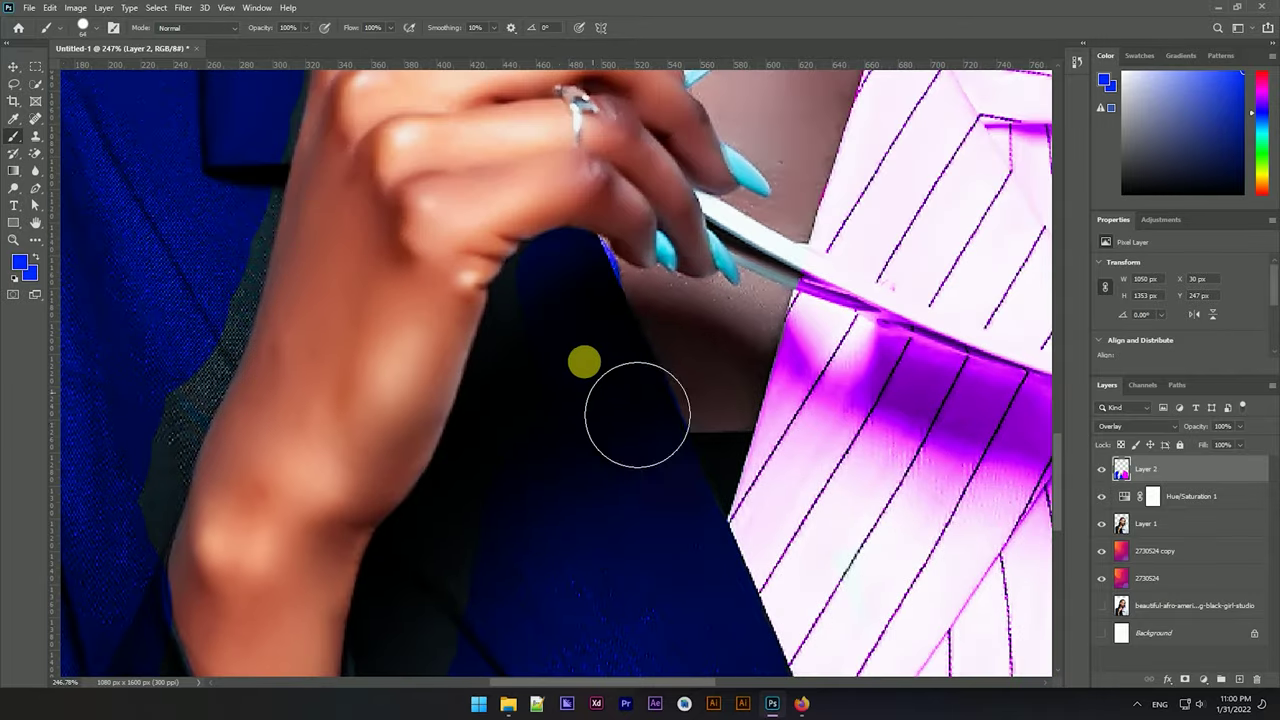
scroll(530, 370, up, 1)
scroll(470, 530, up, 1)
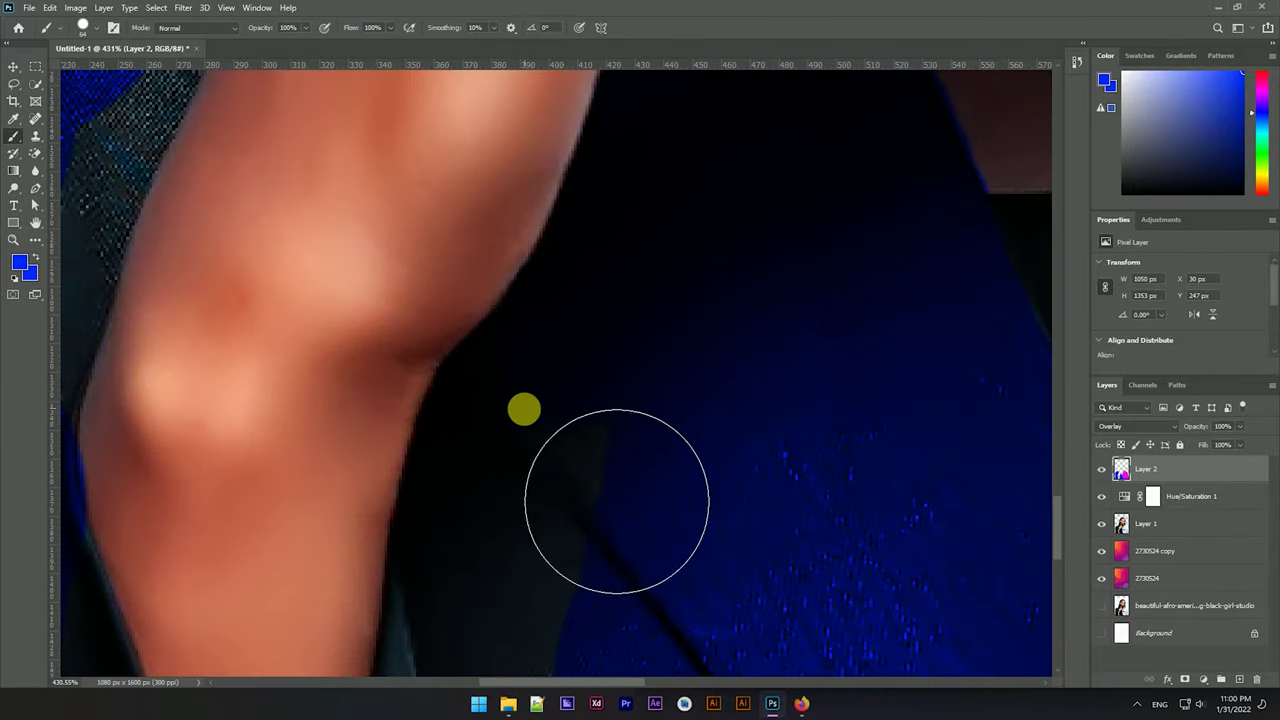
scroll(513, 393, up, 1)
Fill the dark lapel triangle beside the neck with blue and add a mask to Layer 2.
drag(513, 393, 560, 217)
scroll(537, 437, down, 2)
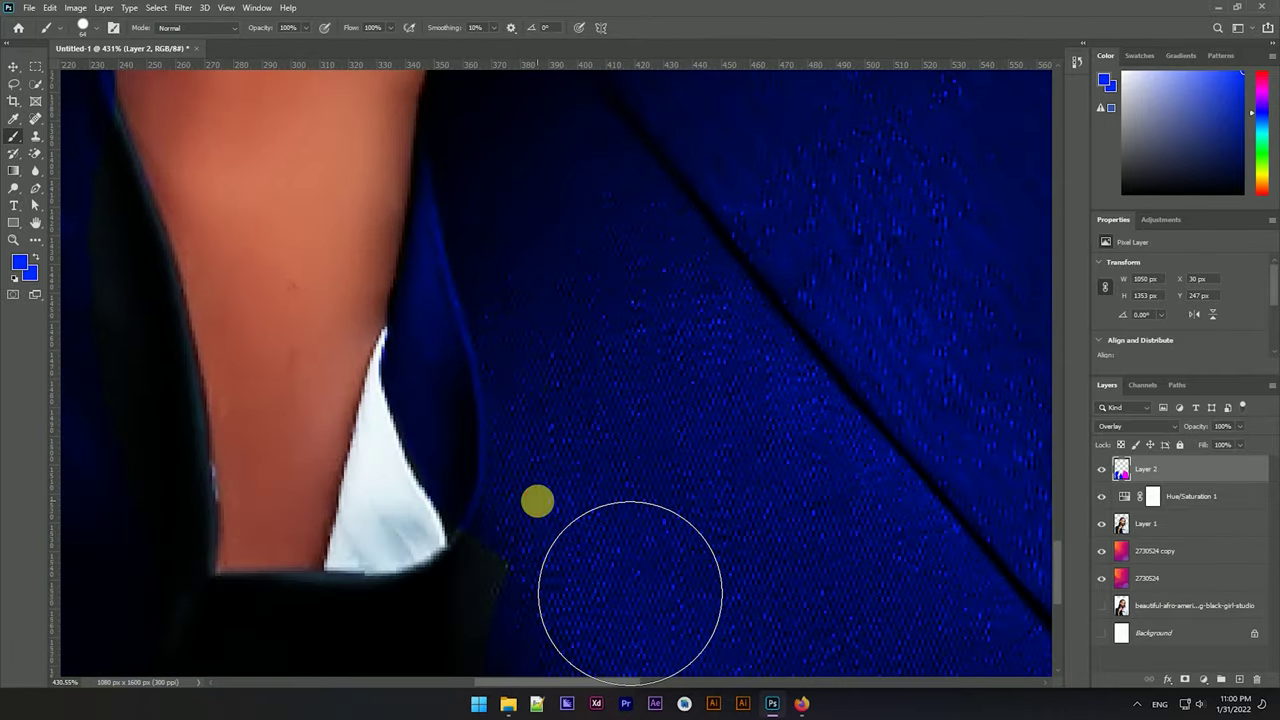
scroll(487, 440, down, 3)
scroll(435, 248, down, 2)
scroll(491, 480, up, 2)
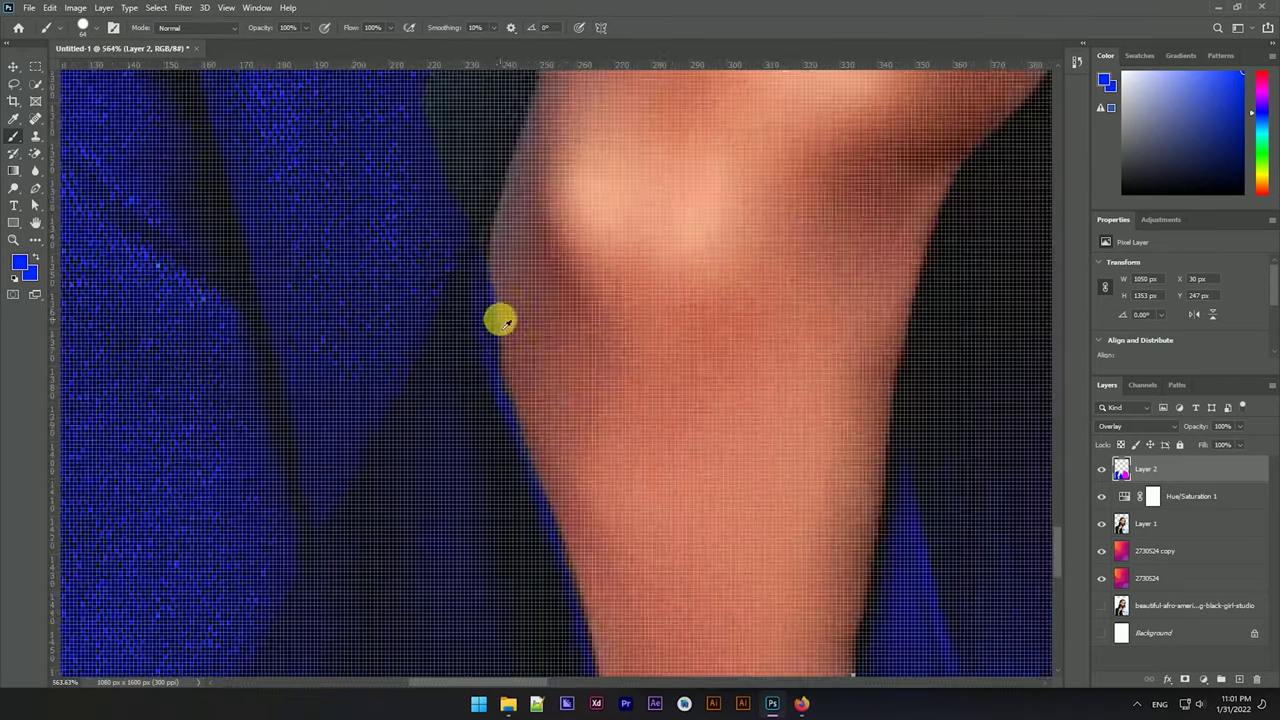
scroll(500, 320, up, 1)
scroll(423, 400, down, 1)
scroll(443, 286, down, 2)
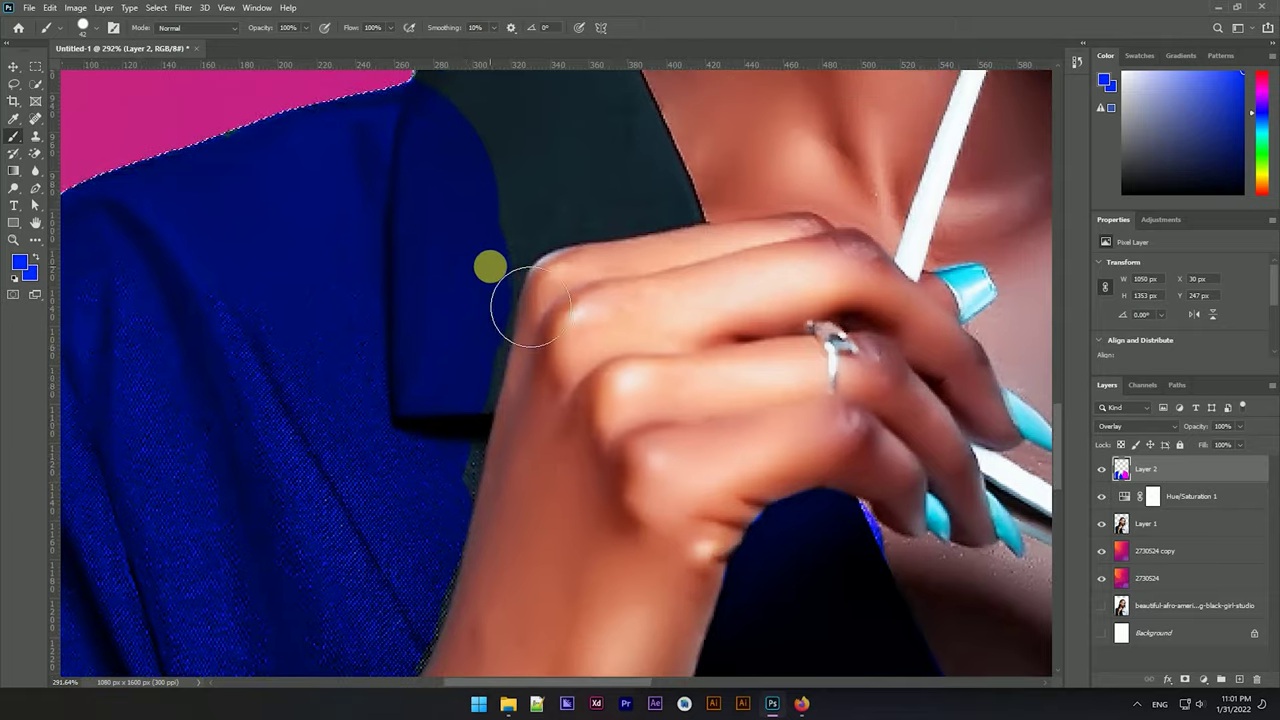
scroll(430, 500, up, 2)
scroll(440, 450, down, 3)
drag(366, 429, 571, 509)
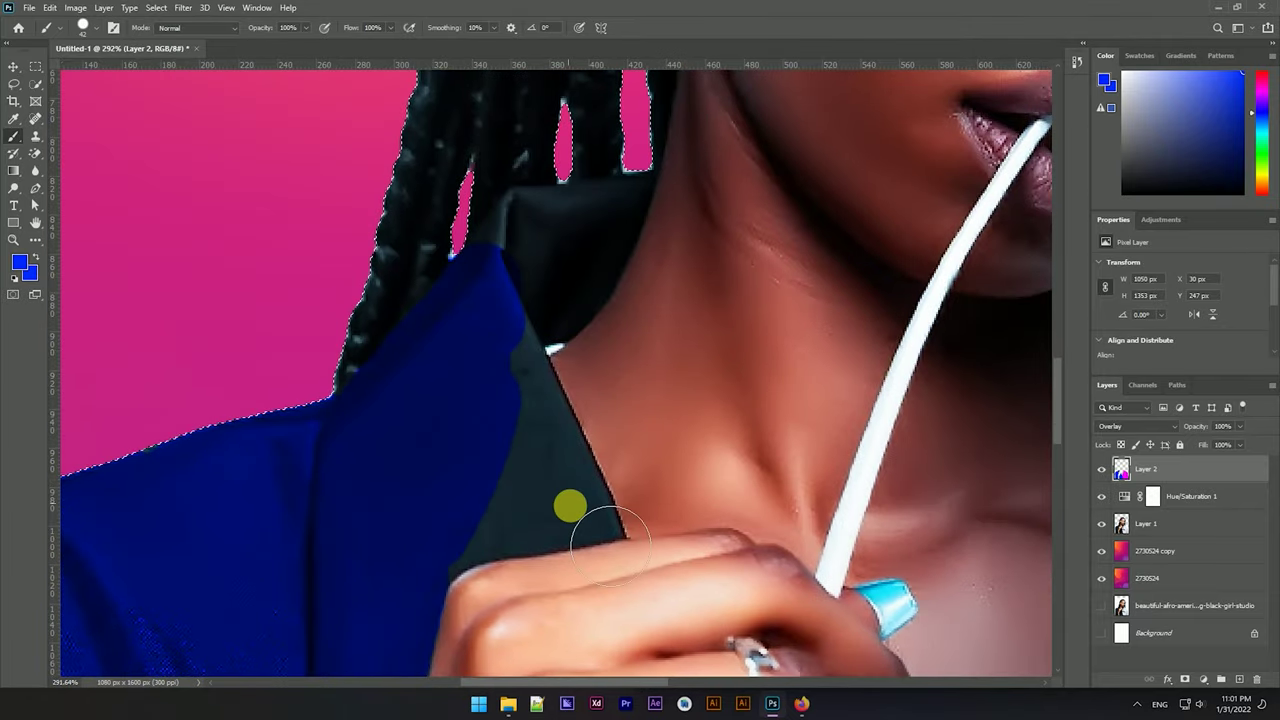
scroll(571, 509, up, 5)
scroll(540, 425, down, 2)
drag(460, 400, 600, 380)
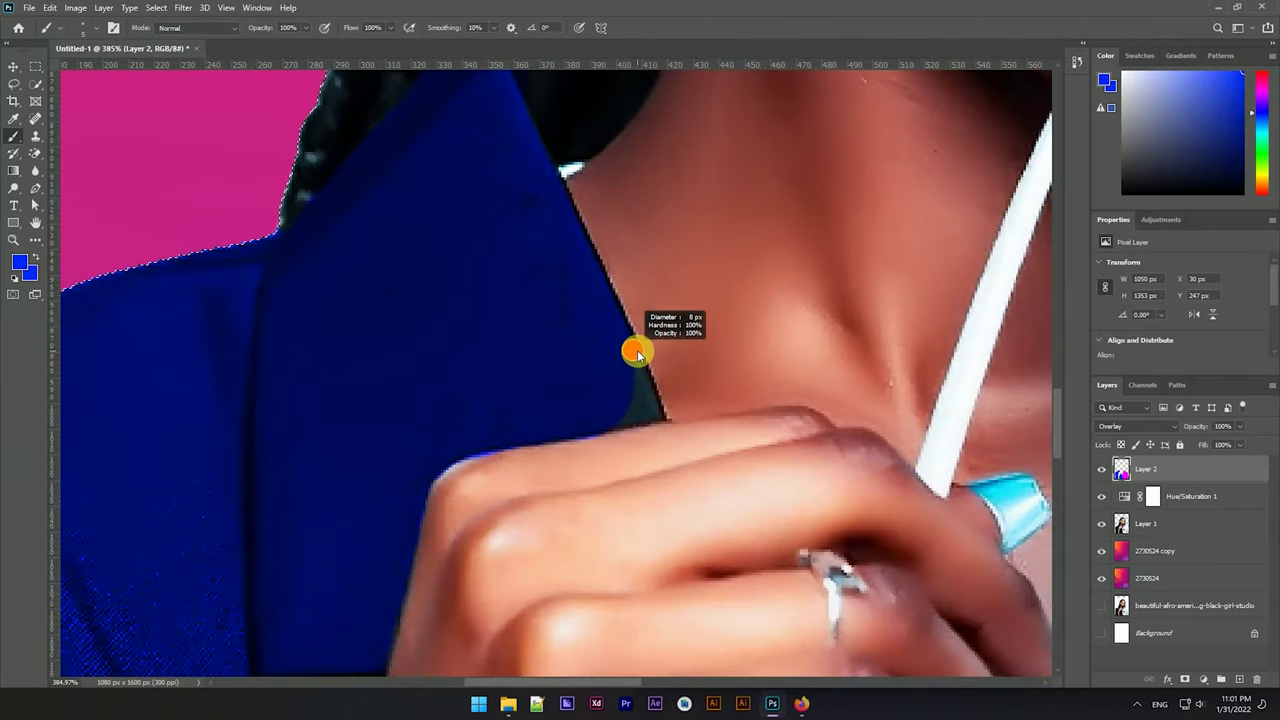
click(1203, 679)
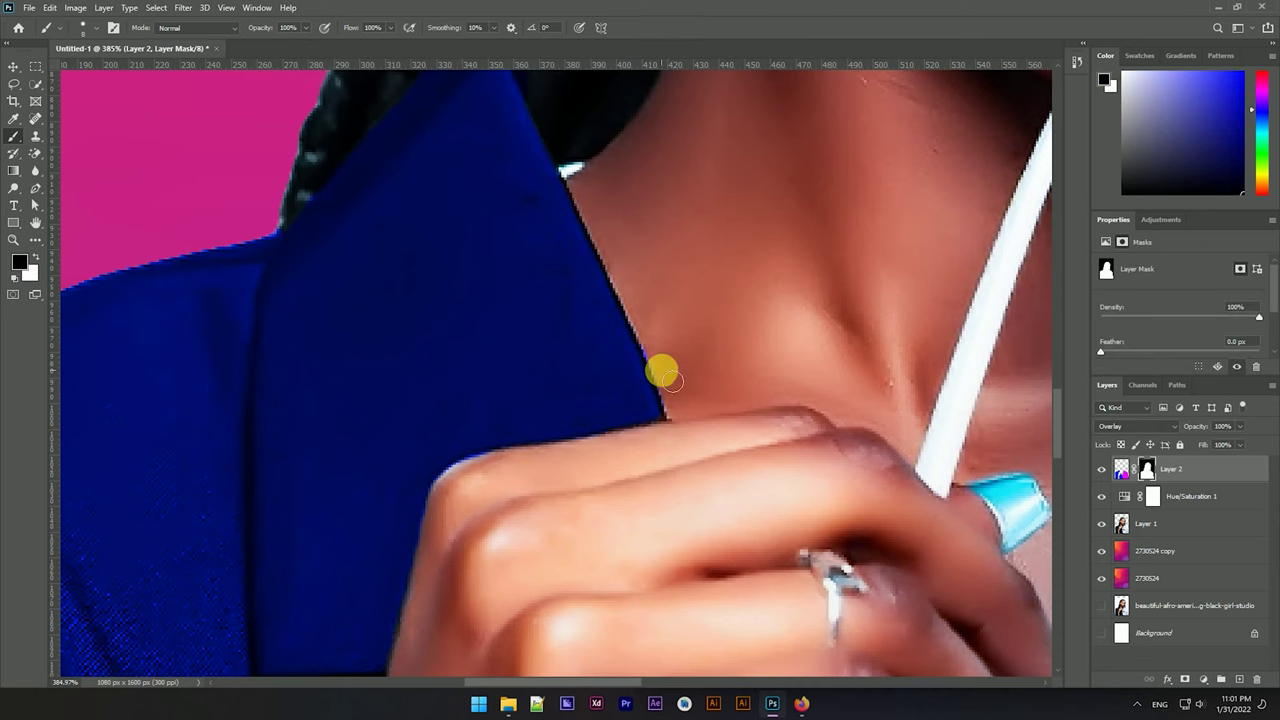
Sample the jacket's blue and paint over the leftover dark collar patch.
scroll(631, 318, down, 3)
scroll(574, 351, up, 3)
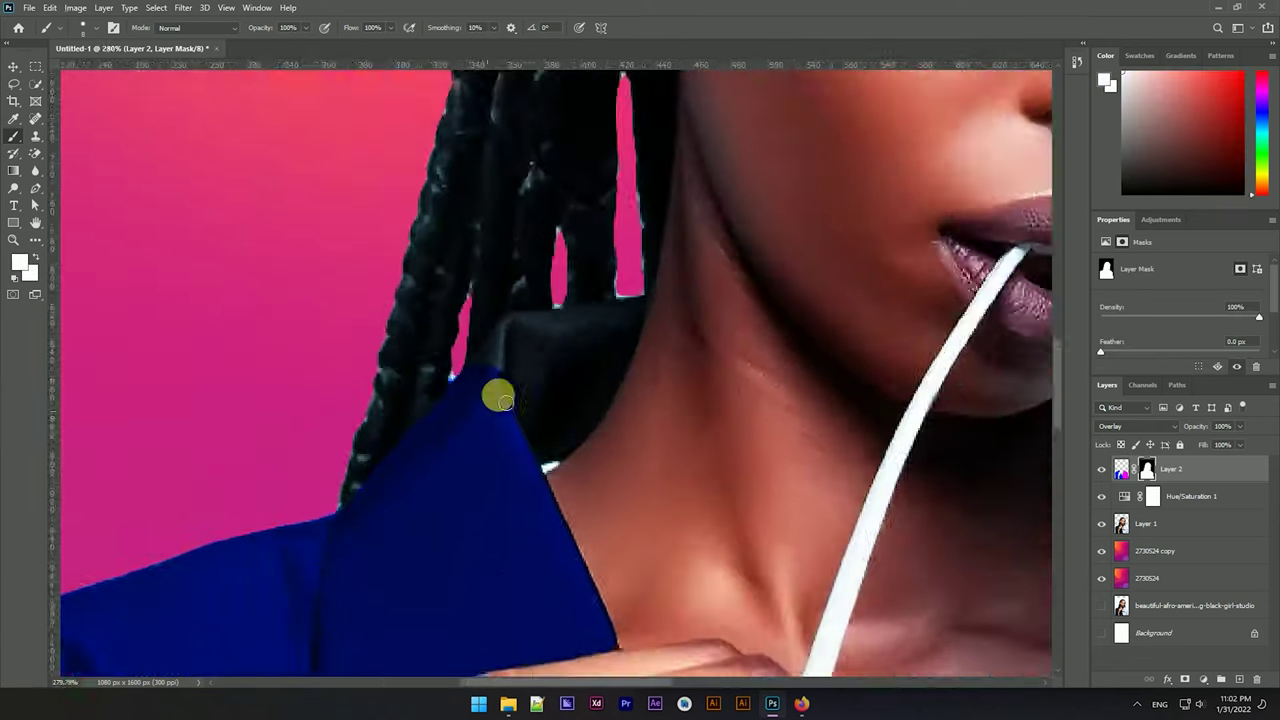
alt+click(500, 428)
scroll(500, 428, up, 2)
scroll(512, 329, down, 1)
mouse_move(531, 383)
mouse_down()
mouse_move(694, 366)
mouse_move(635, 445)
mouse_up()
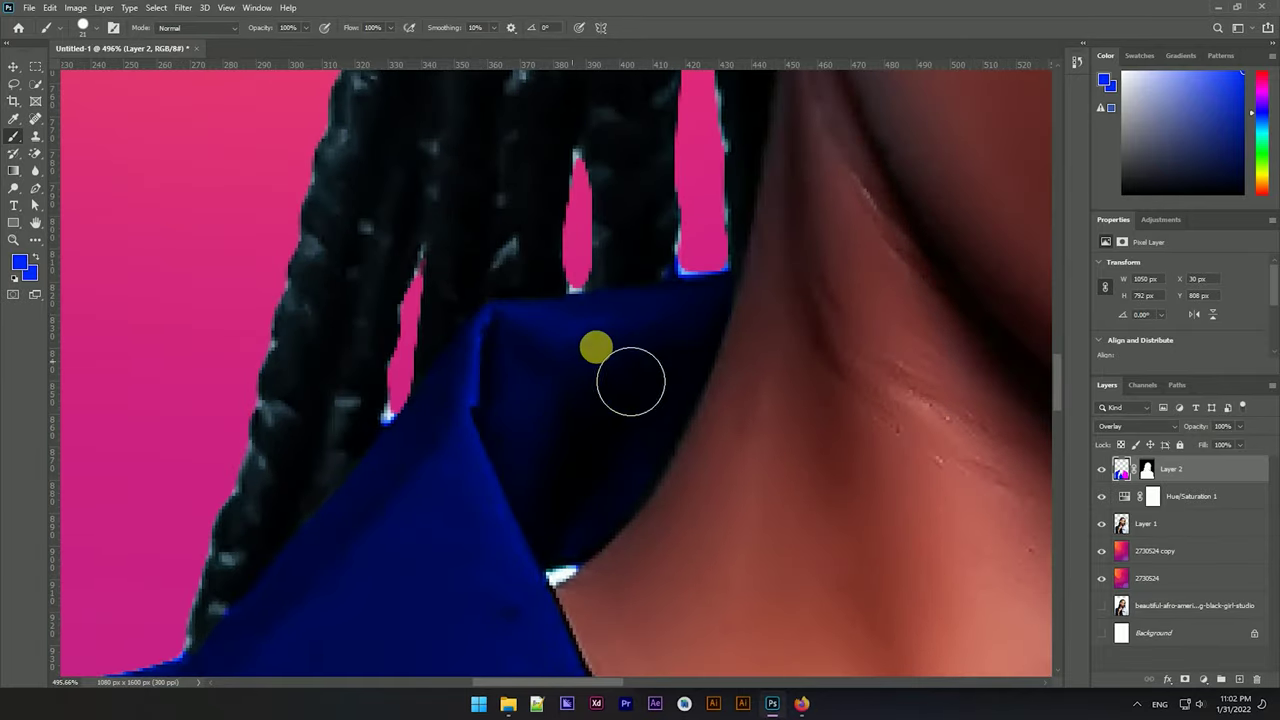
Target Layer 2's mask, reset and swap the paint colours, and pick violet #652ed6.
key(ctrl+backslash)
key(d)
click(31, 256)
key(ctrl+0)
scroll(540, 500, up, 3)
key(ctrl+0)
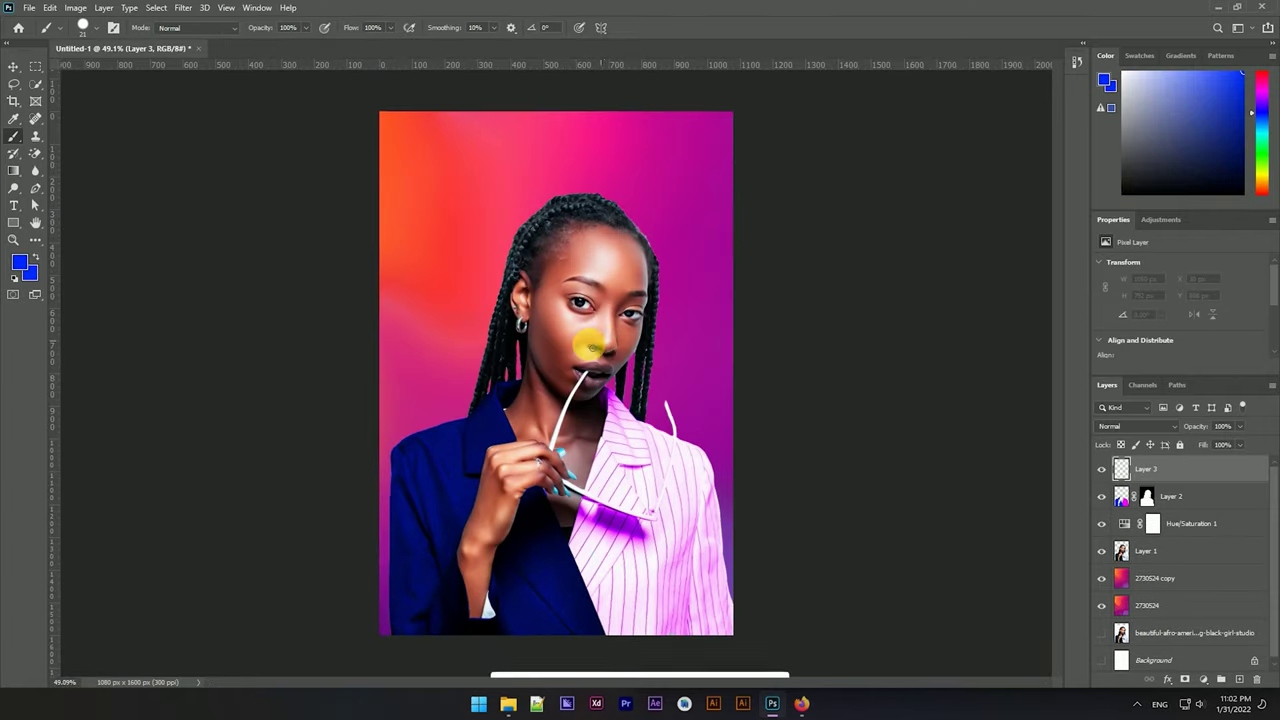
click(684, 354)
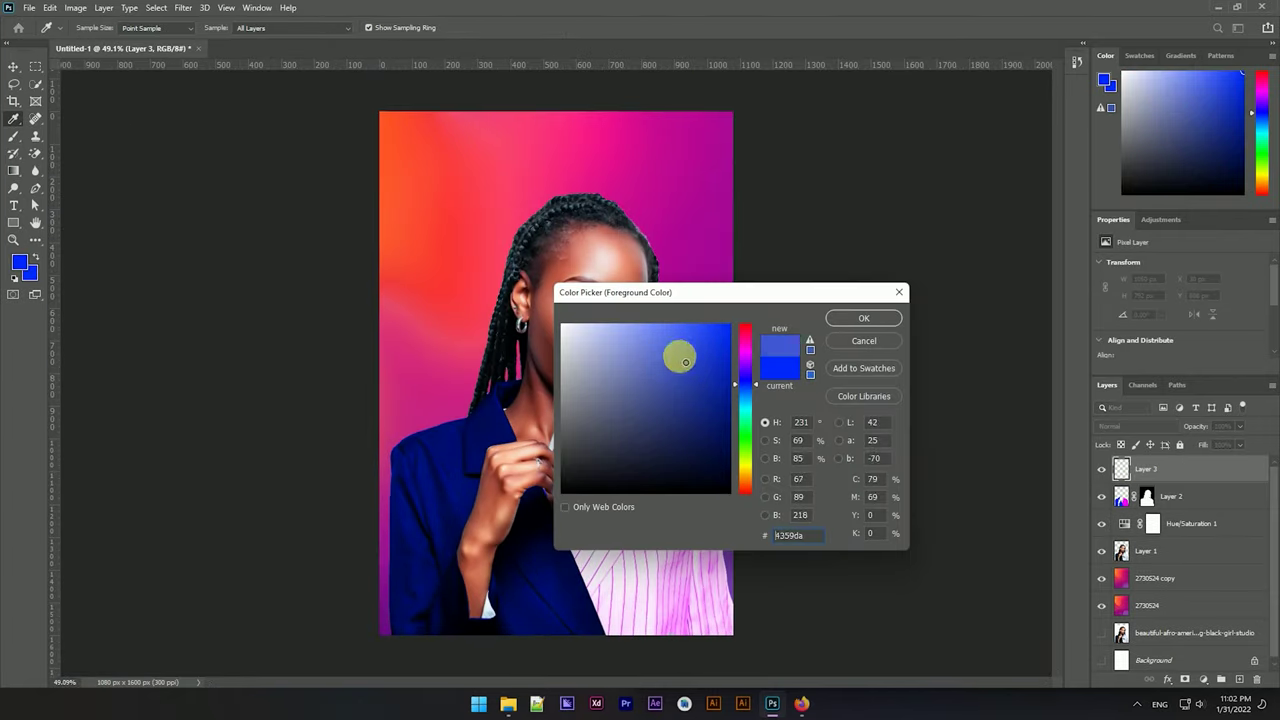
With a fully soft 938 px brush, paint a violet glow beside the face.
click(850, 320)
key(b)
drag(580, 557, 528, 208)
drag(455, 320, 512, 323)
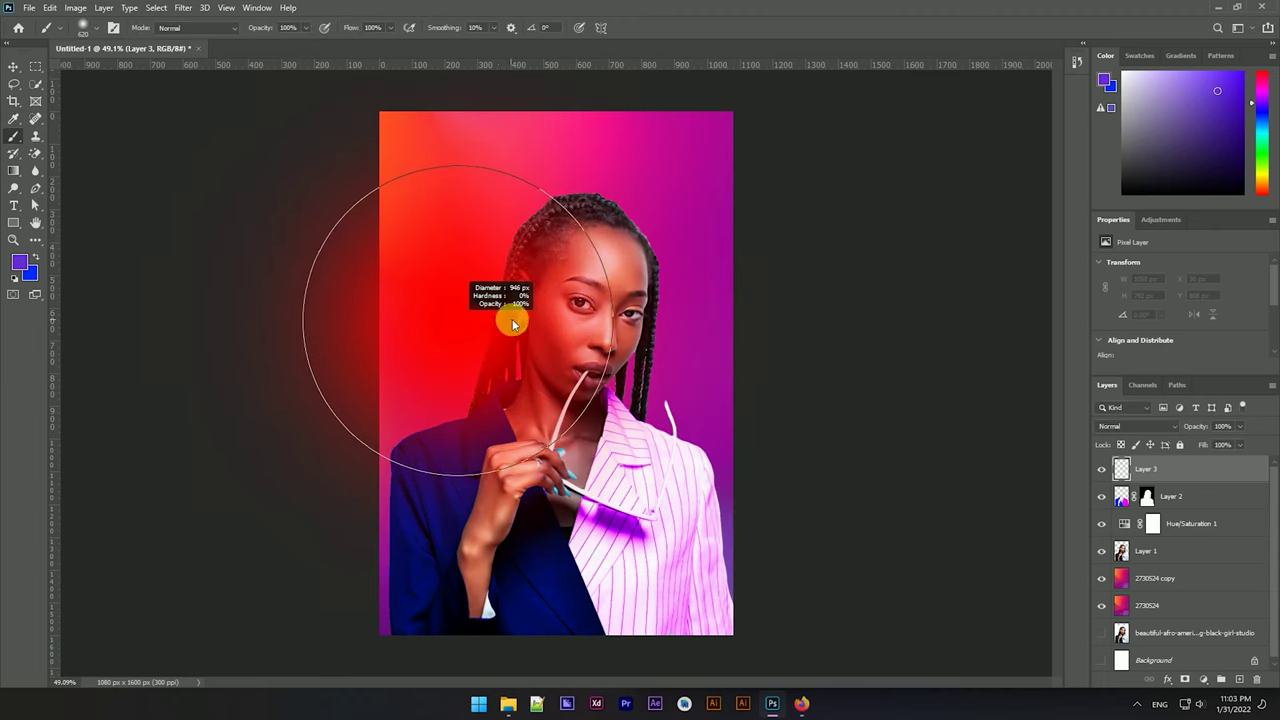
drag(477, 257, 466, 323)
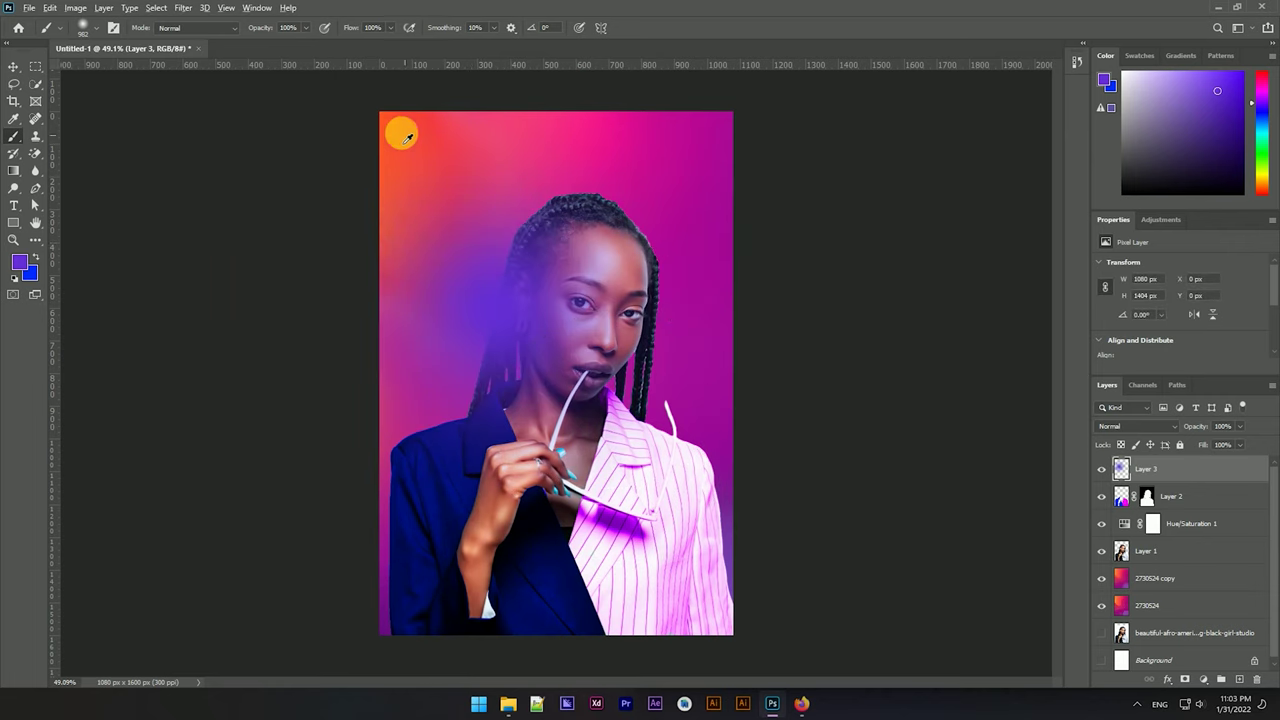
Dab orange light over the hand and glasses and cyan light at the upper right.
alt+click(405, 135)
drag(1265, 185, 1262, 180)
click(1226, 91)
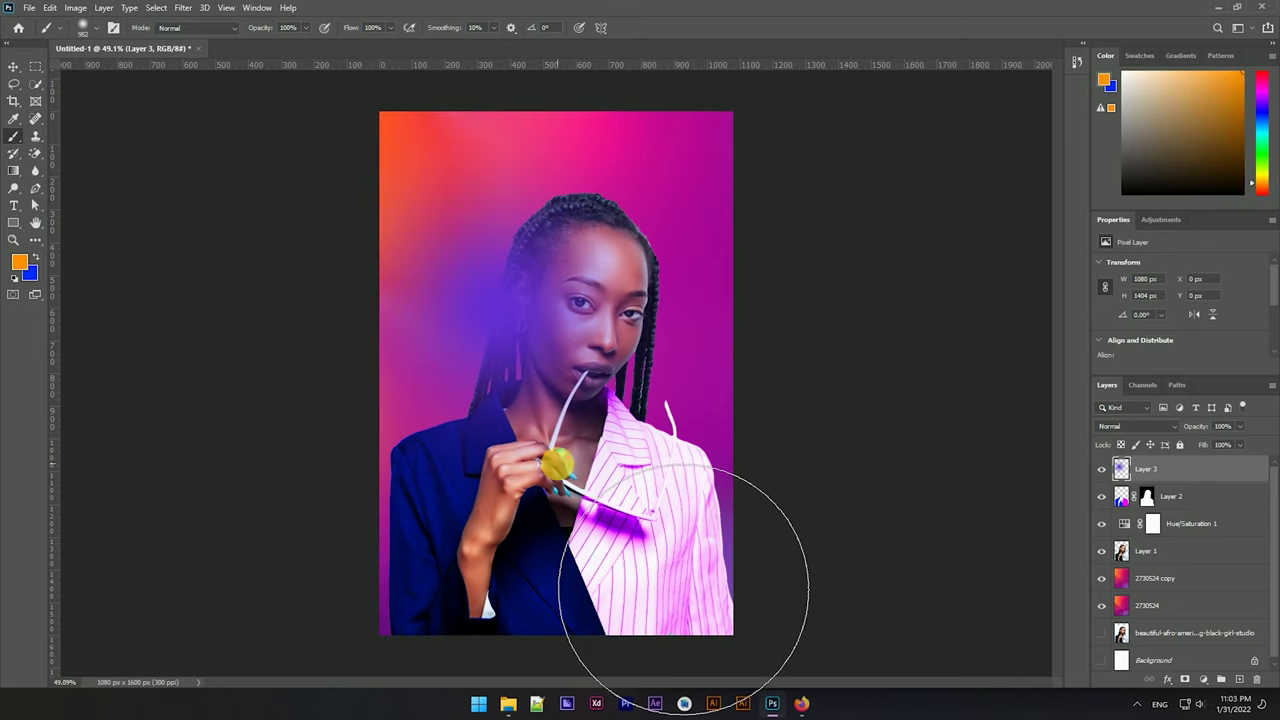
click(552, 460)
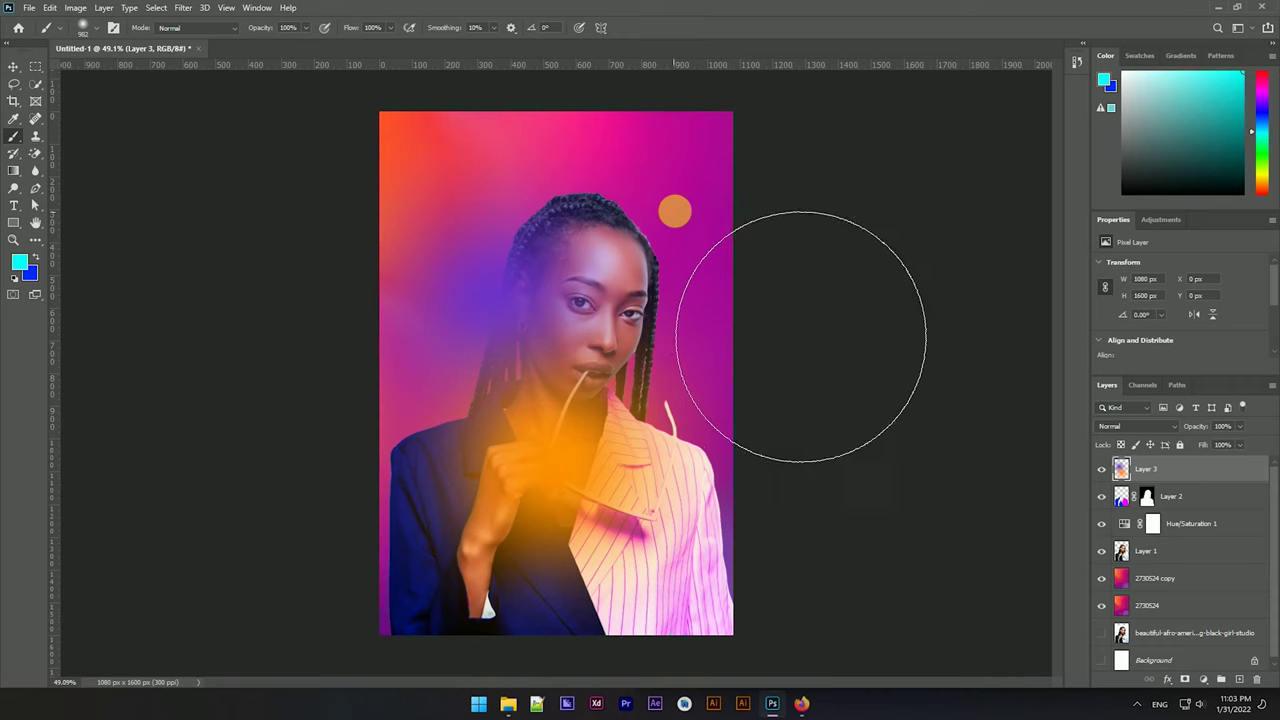
click(672, 172)
scroll(645, 292, up, 1)
scroll(645, 292, down, 4)
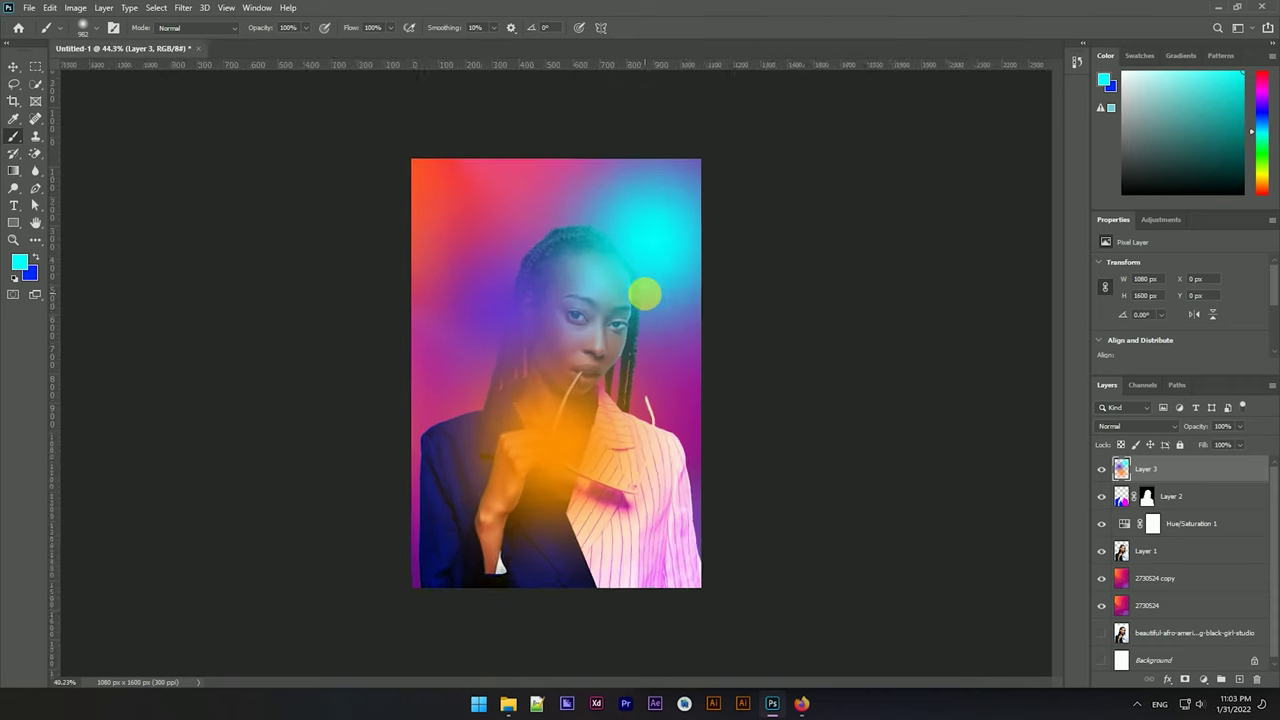
scroll(588, 347, up, 3)
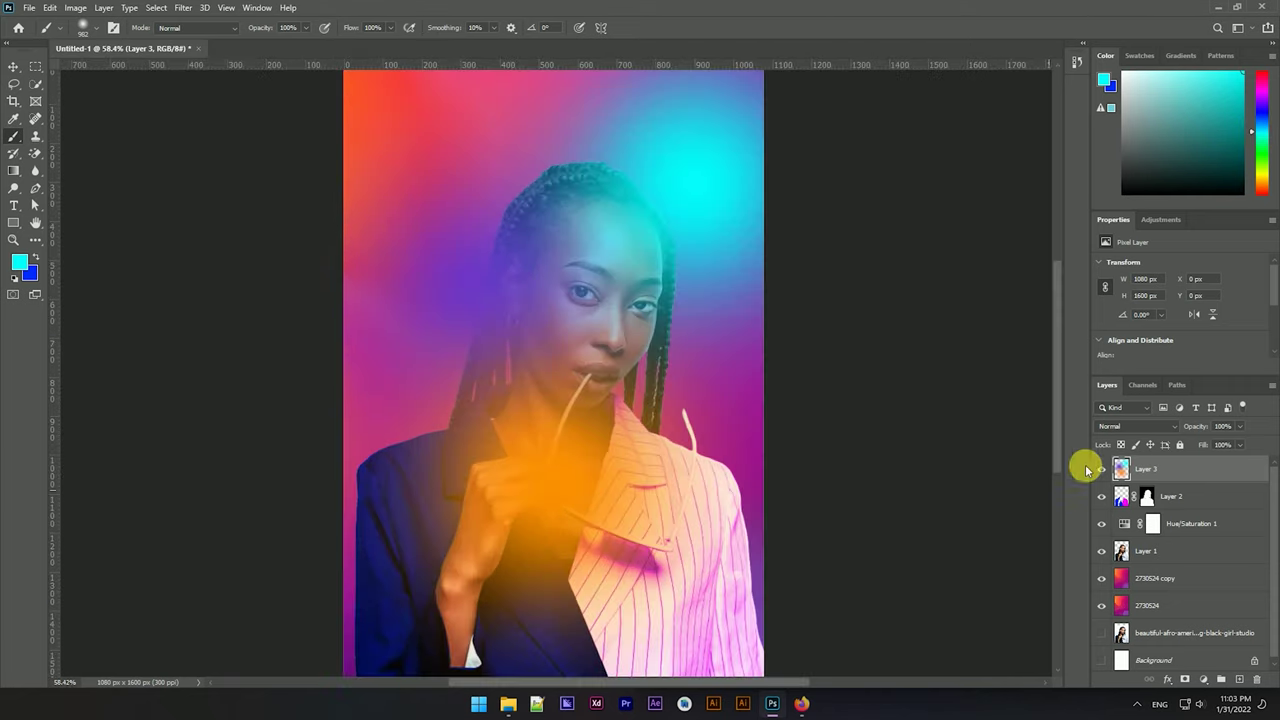
click(1110, 426)
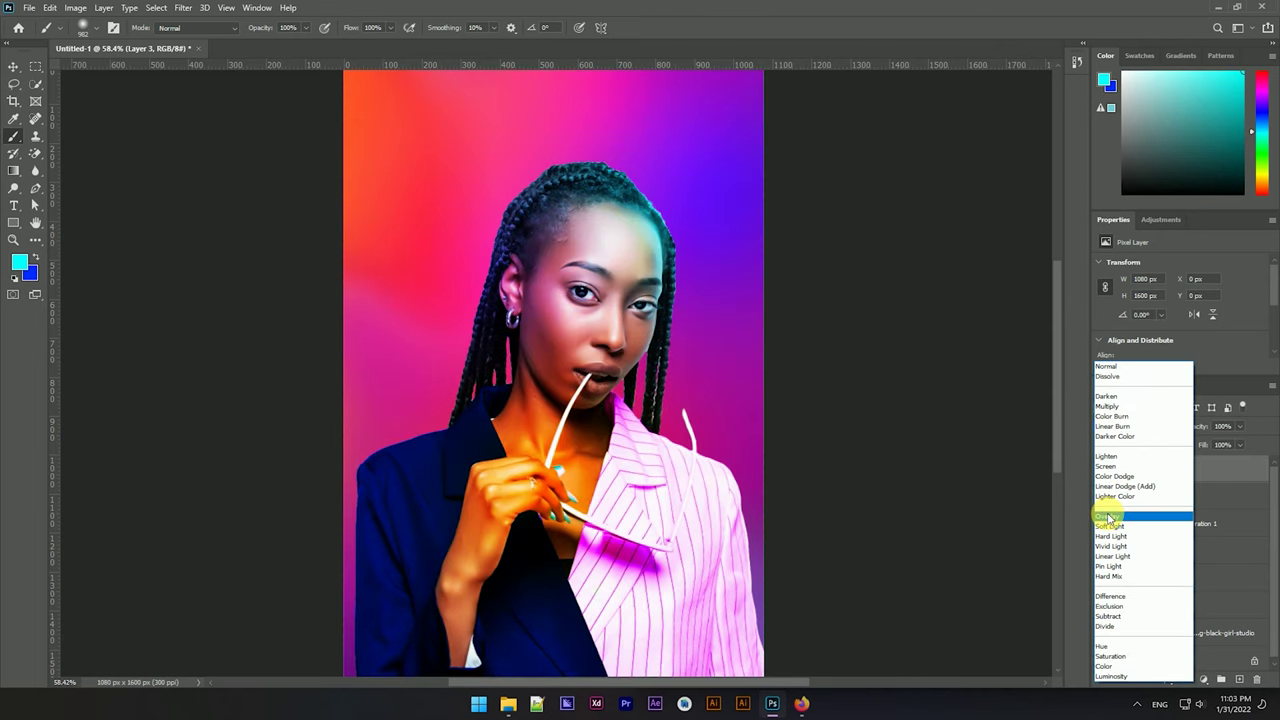
Set Layer 3 to Overlay blending; a trial blue glow stroke is undone.
click(1106, 516)
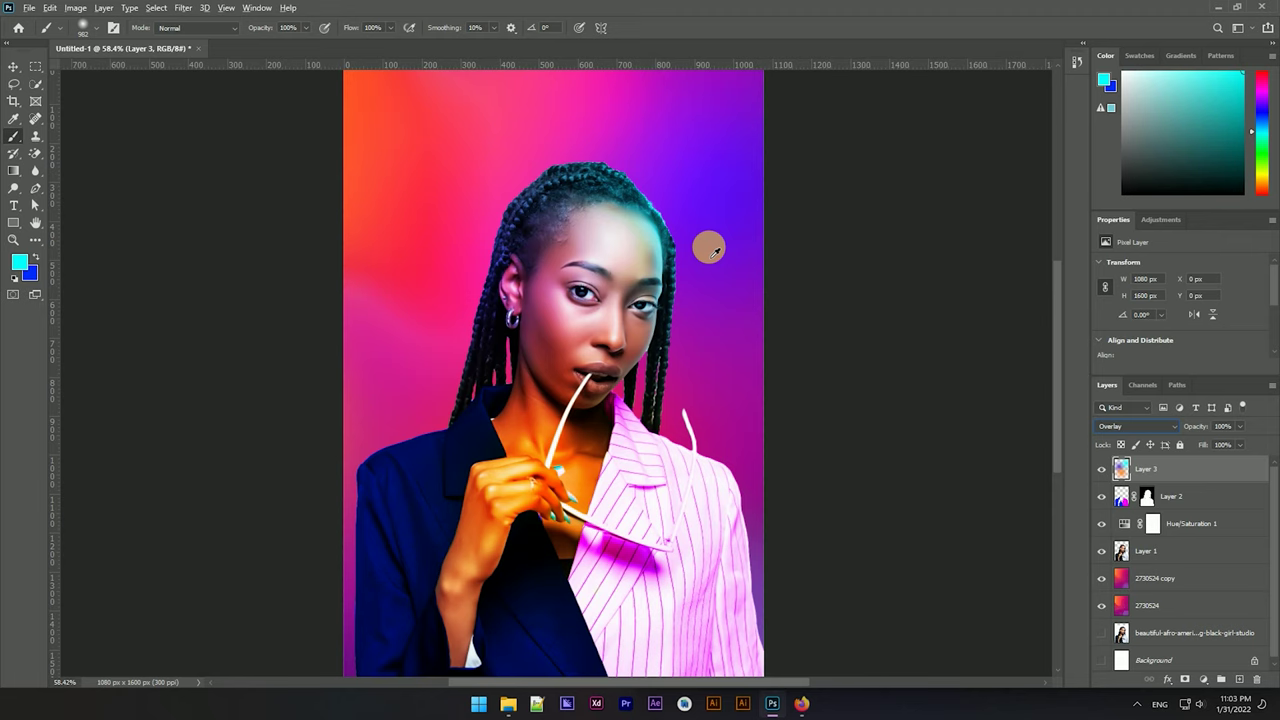
drag(1263, 122, 1262, 105)
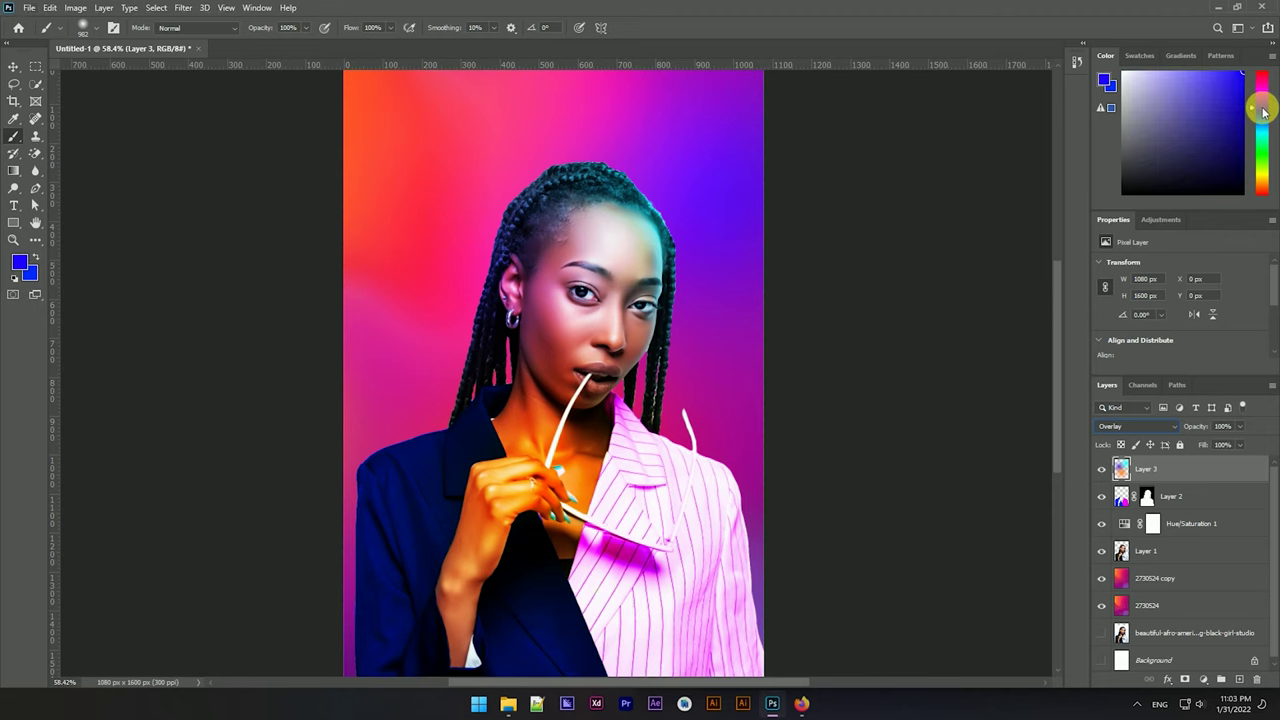
drag(403, 243, 443, 282)
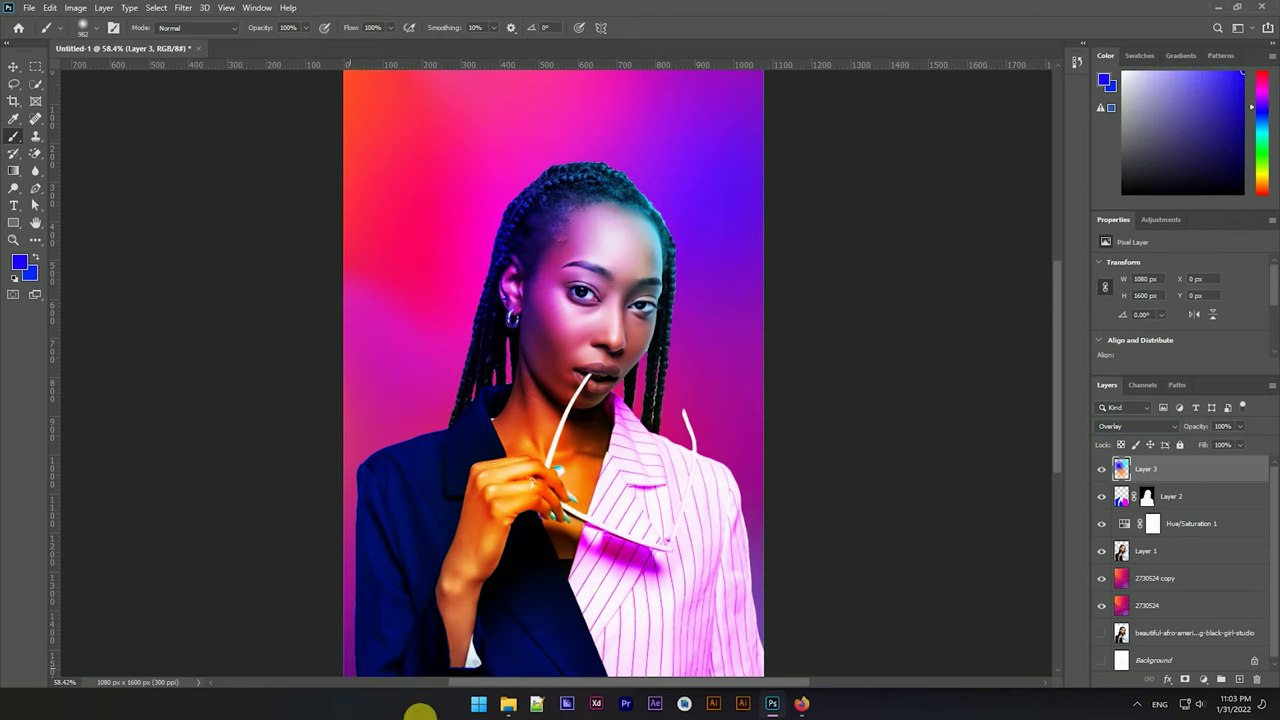
key(ctrl+z)
key(ctrl+minus)
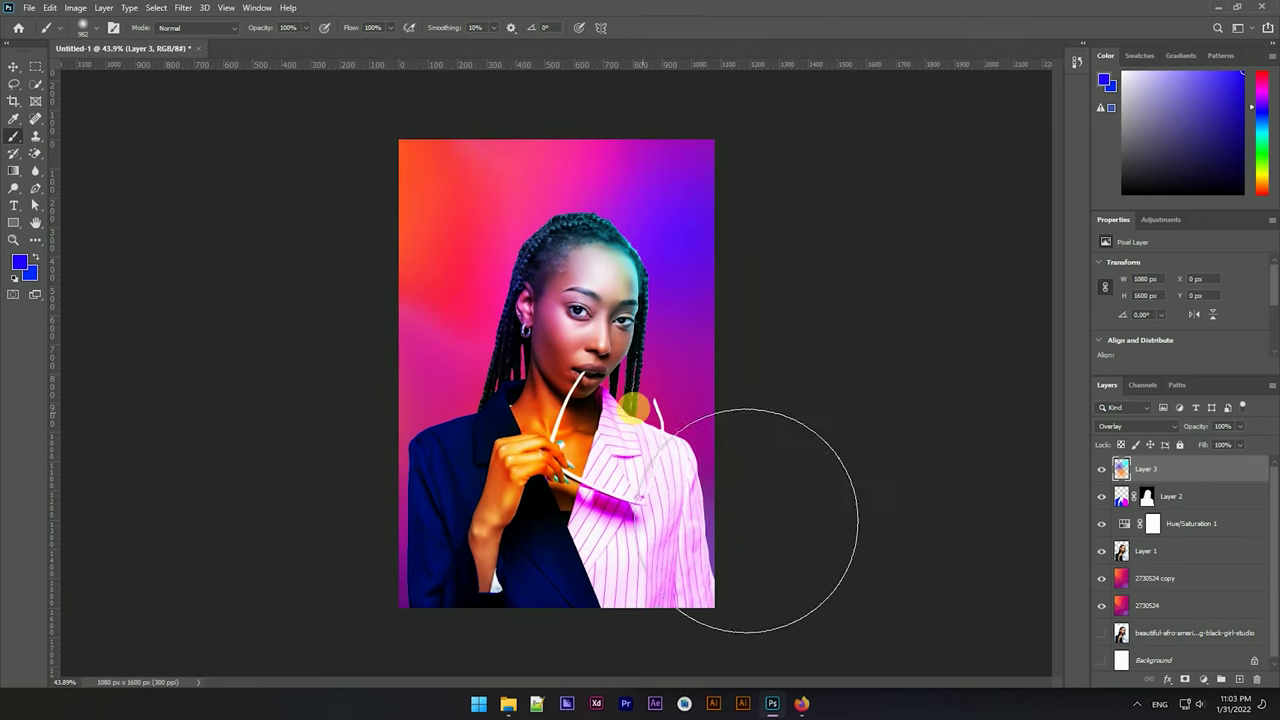
scroll(620, 352, down, 2)
scroll(620, 352, up, 2)
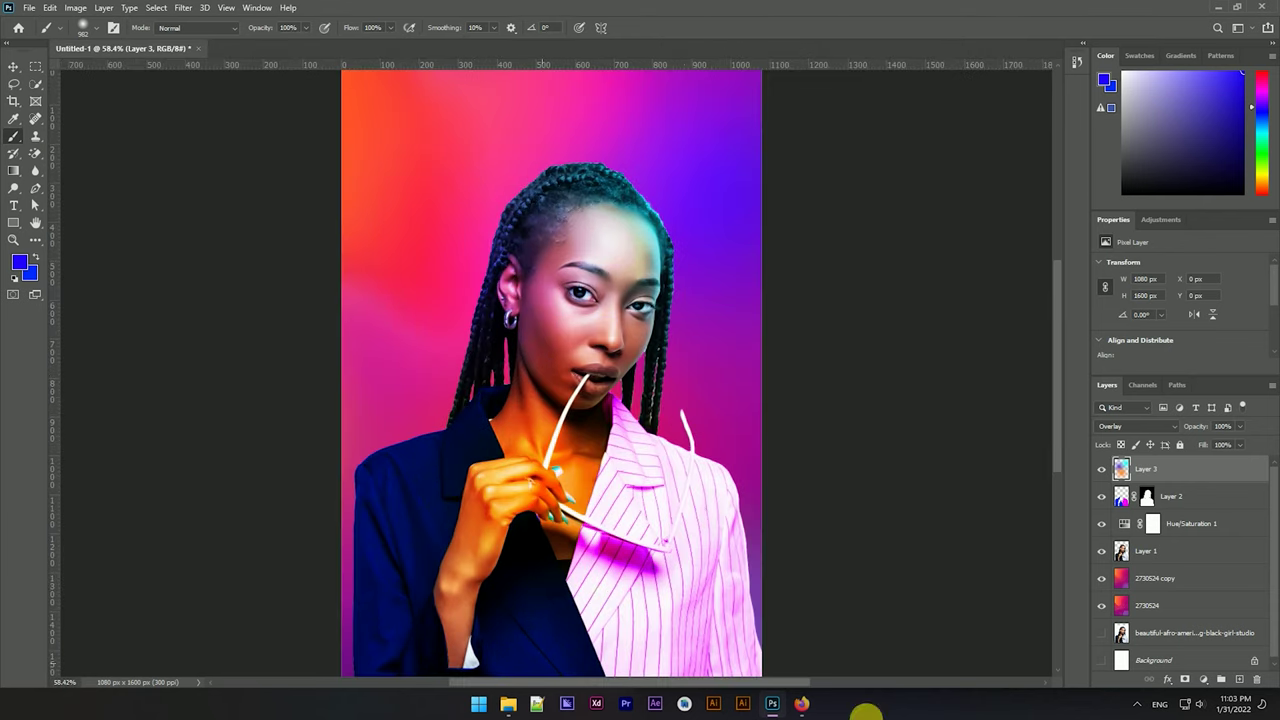
scroll(634, 249, up, 2)
scroll(634, 249, down, 1)
scroll(634, 249, down, 1)
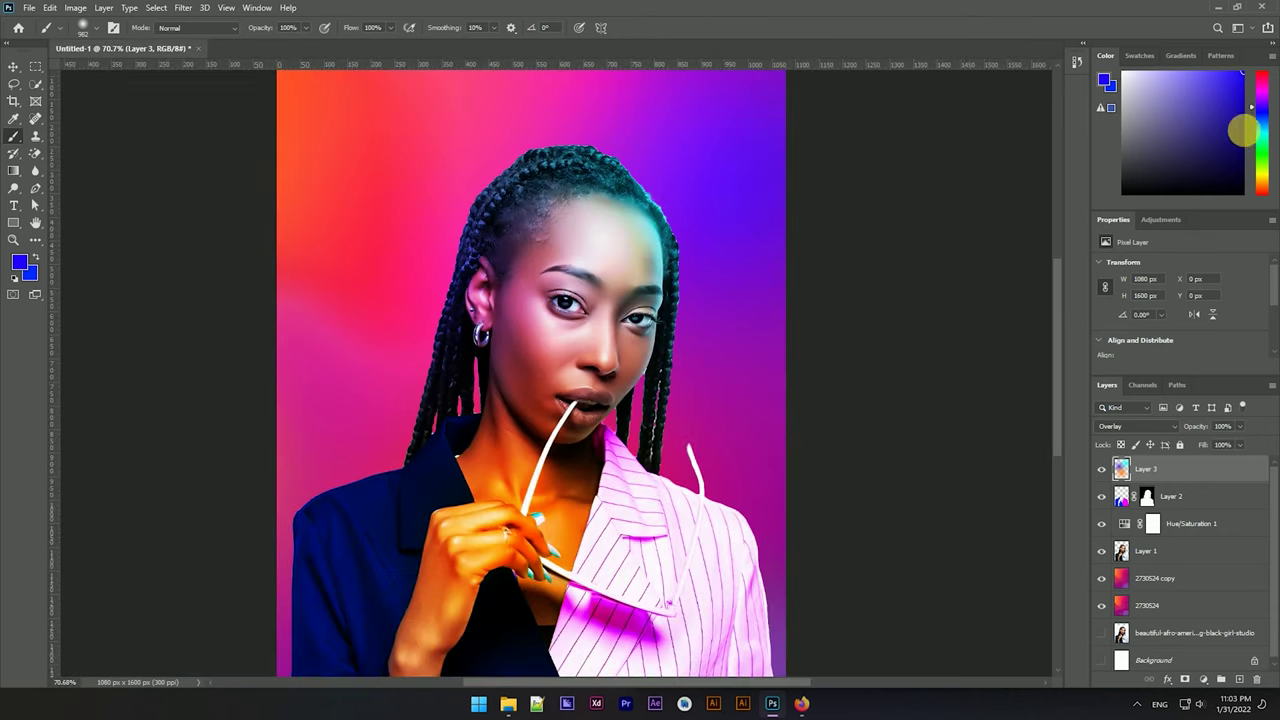
On a new Layer 4, dab cyan light on the image's right edge.
drag(1262, 104, 1262, 92)
scroll(700, 371, down, 2)
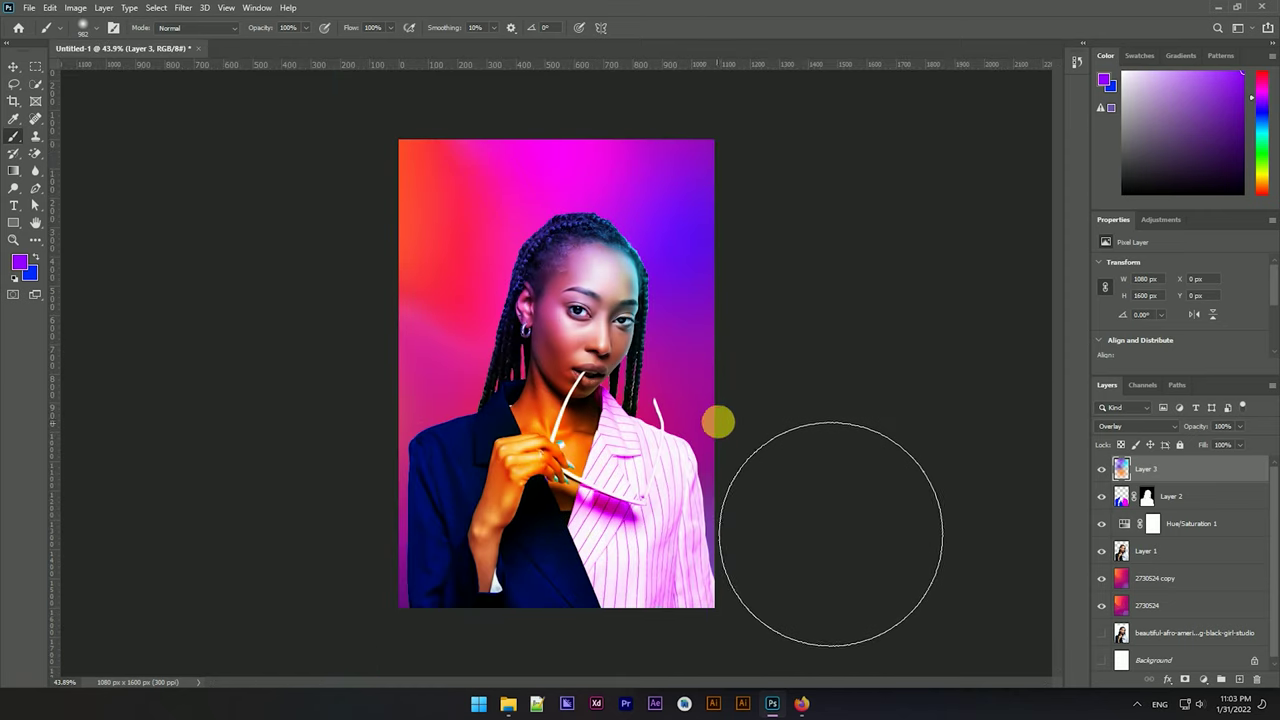
scroll(697, 333, up, 1)
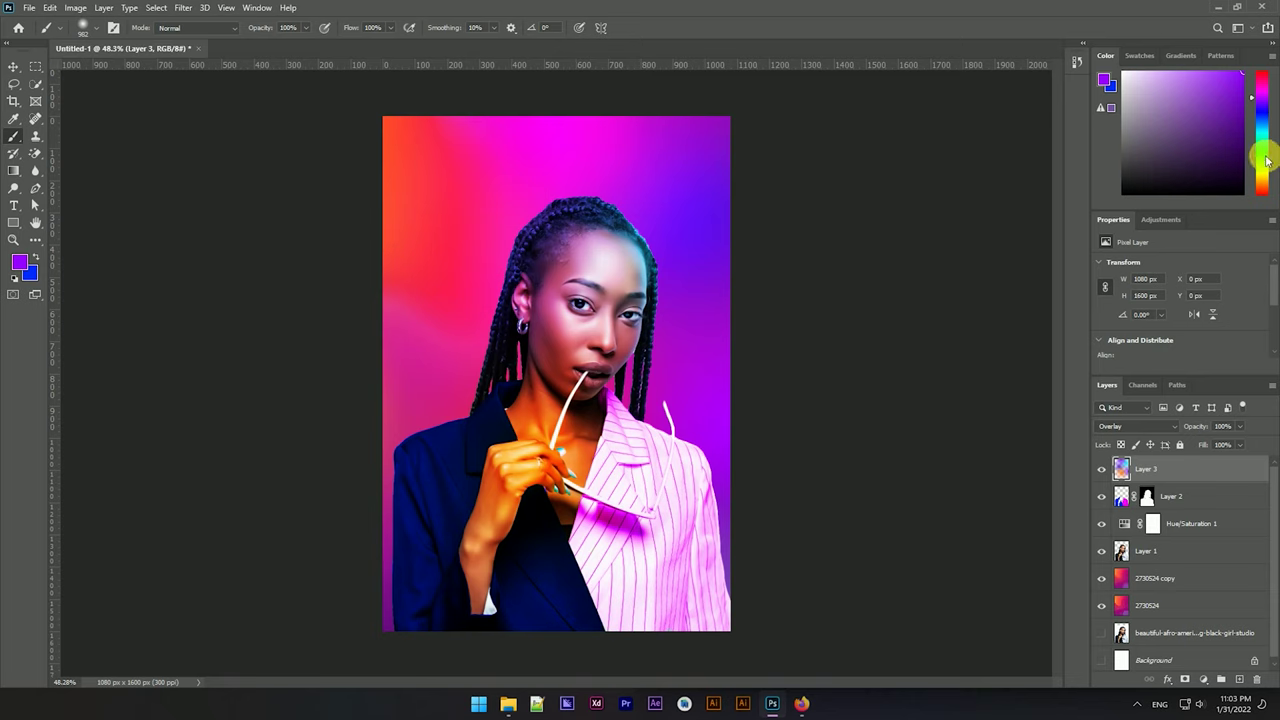
drag(1266, 138, 1264, 133)
click(1228, 108)
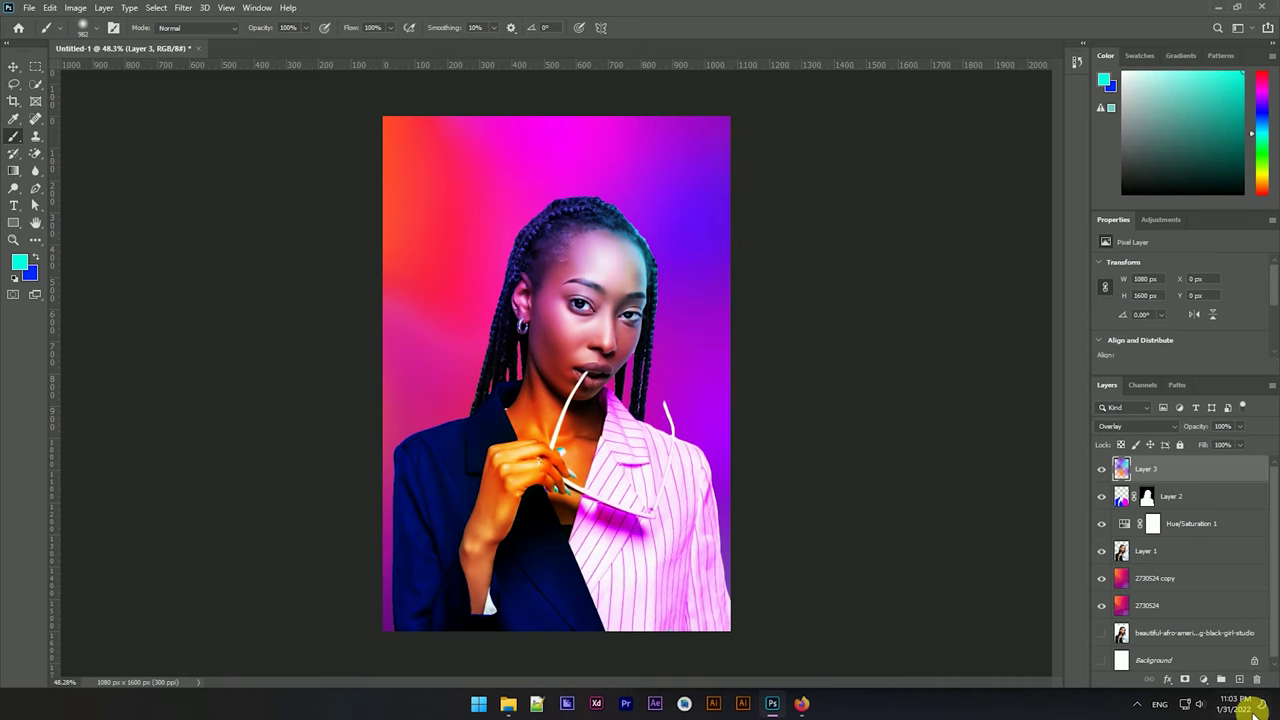
click(1240, 680)
click(716, 362)
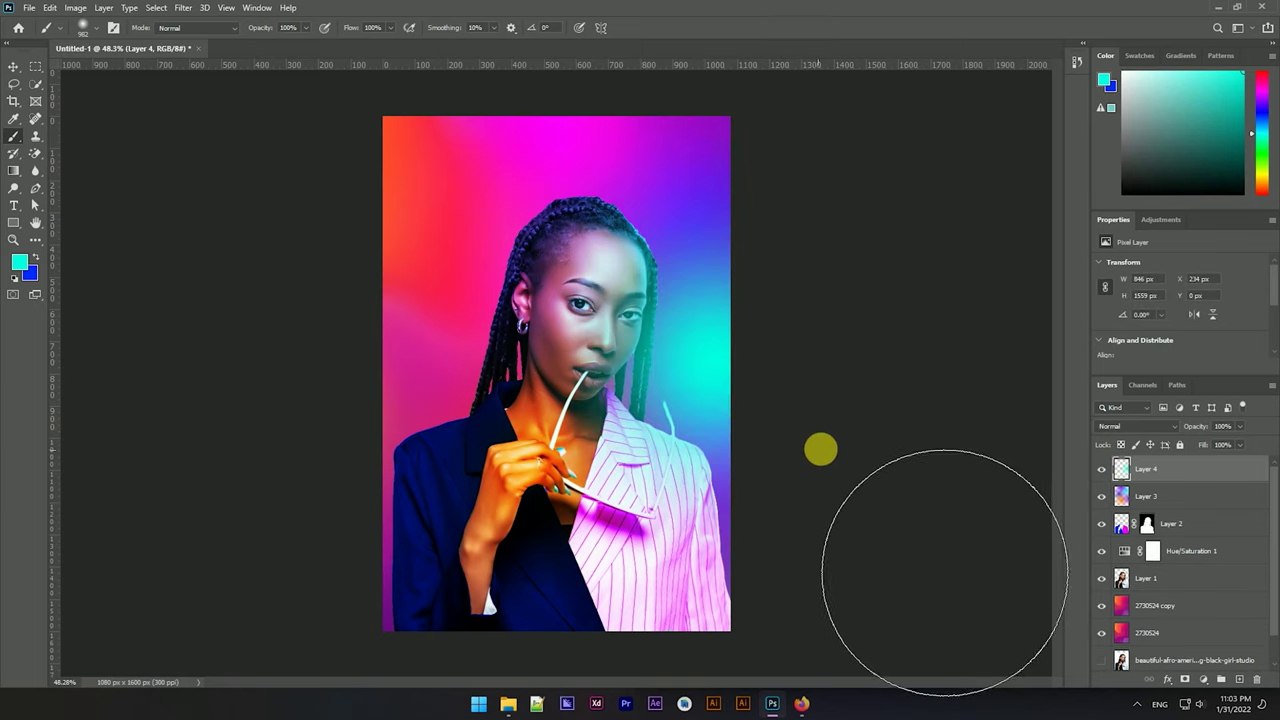
key(ctrl+z)
click(745, 395)
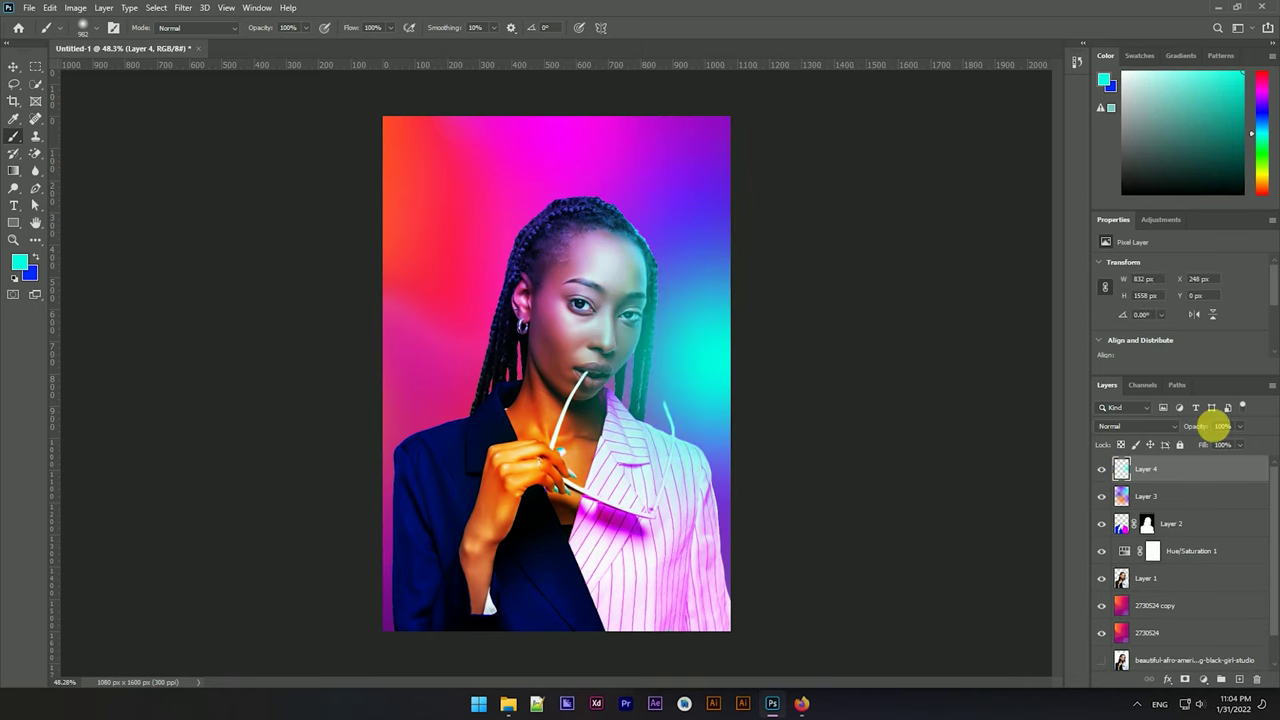
Set Layer 4 to Soft Light and add a new empty layer above Layer 1.
click(1150, 427)
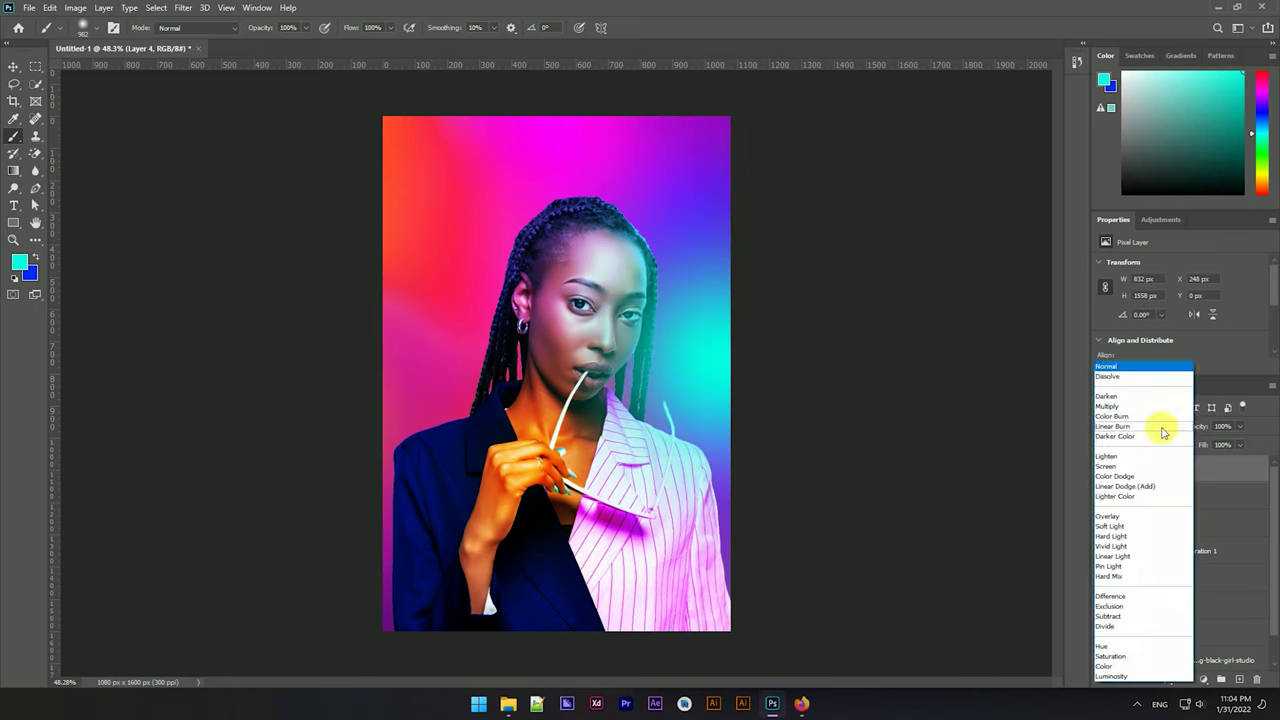
click(1113, 527)
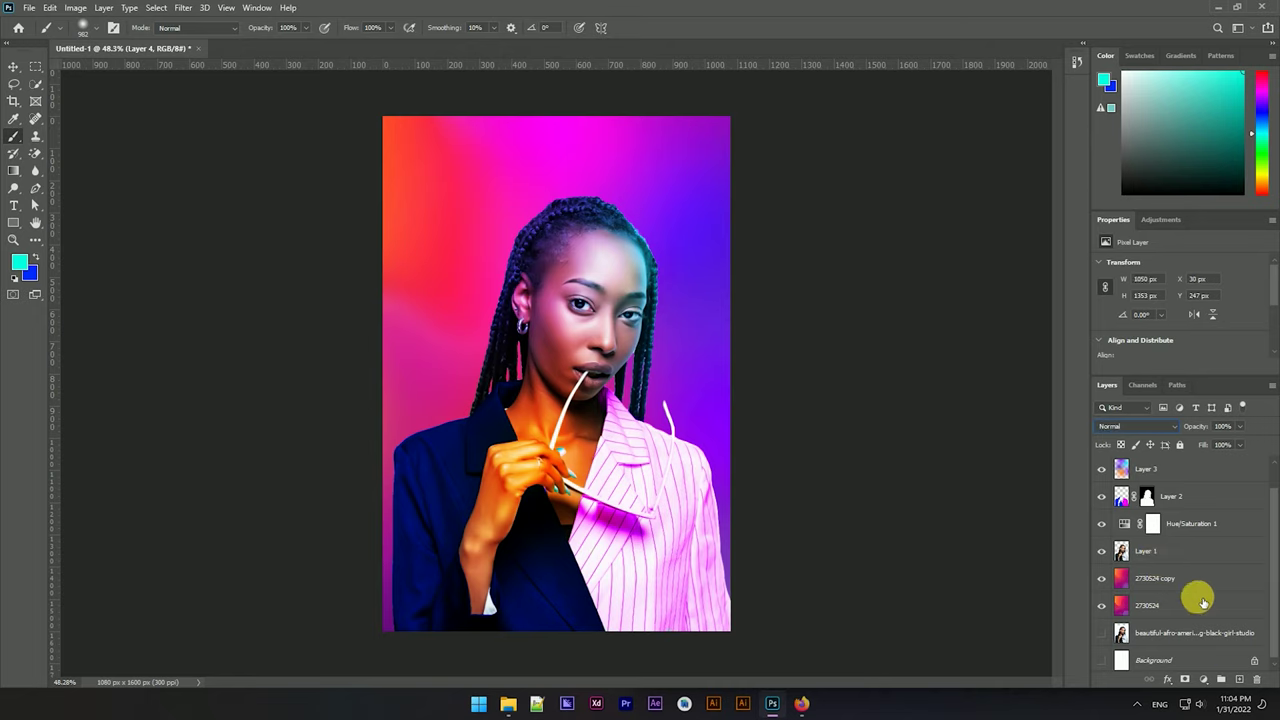
click(1145, 551)
click(1239, 679)
Shrink the brush to iris size on the new layer.
scroll(620, 300, up, 5)
scroll(597, 268, up, 3)
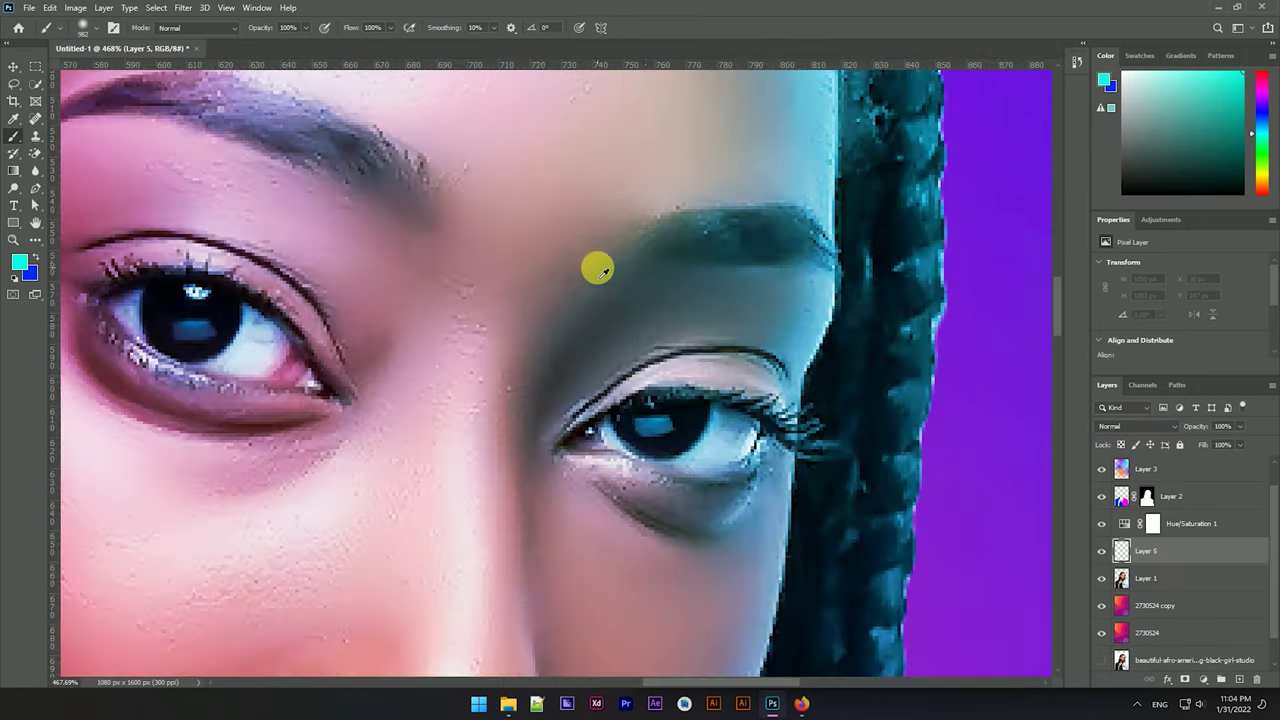
scroll(849, 346, up, 3)
scroll(814, 294, down, 2)
scroll(814, 294, down, 2)
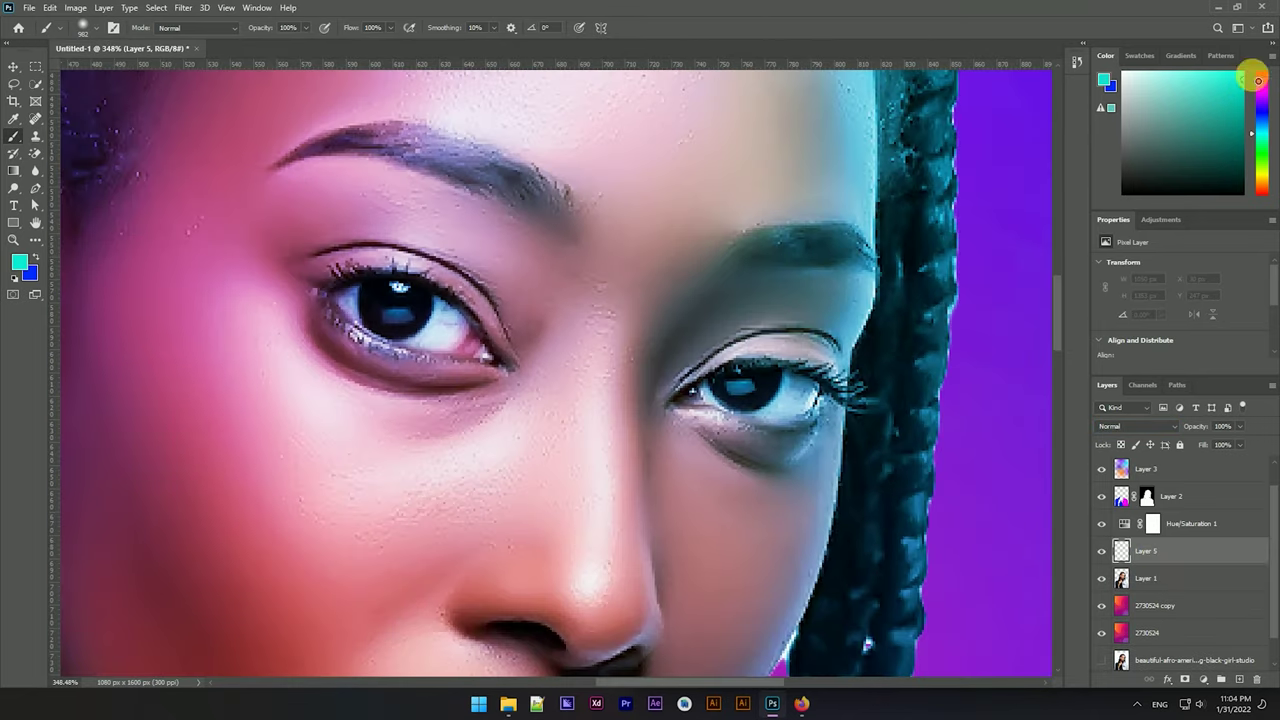
mouse_move(780, 427)
mouse_down()
mouse_move(481, 410)
mouse_move(572, 410)
mouse_up()
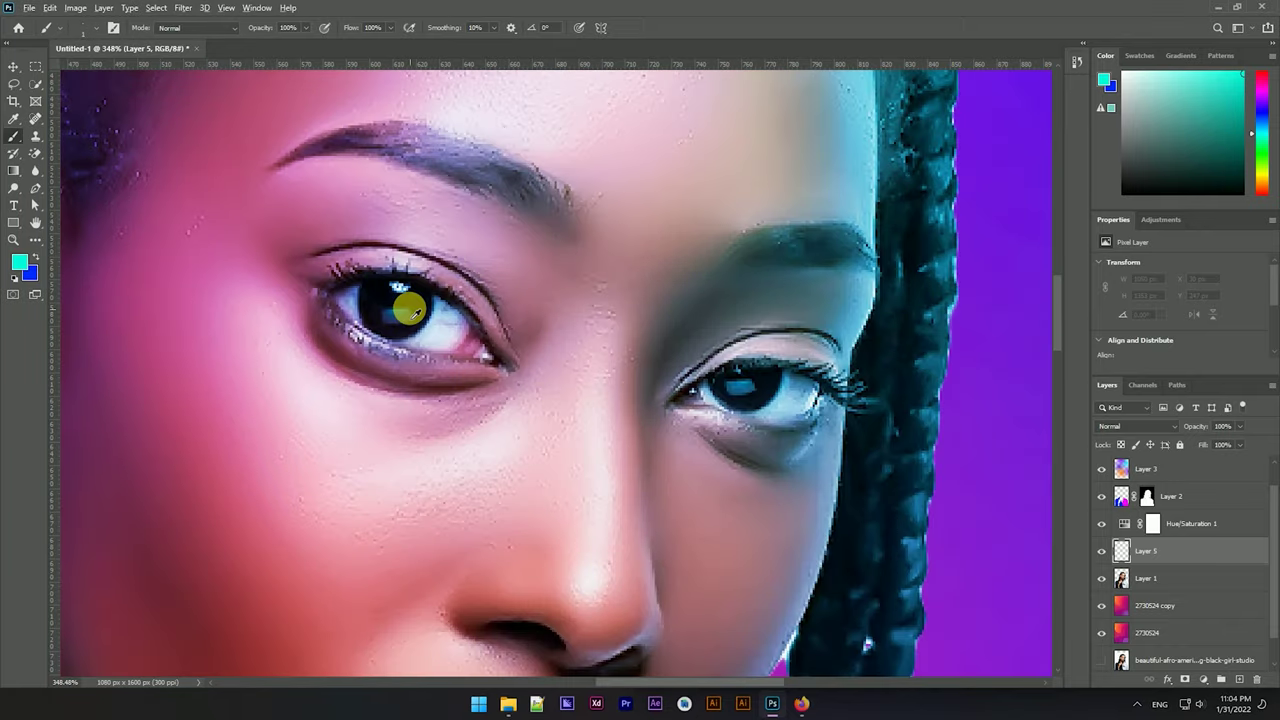
scroll(414, 314, up, 3)
drag(391, 309, 457, 314)
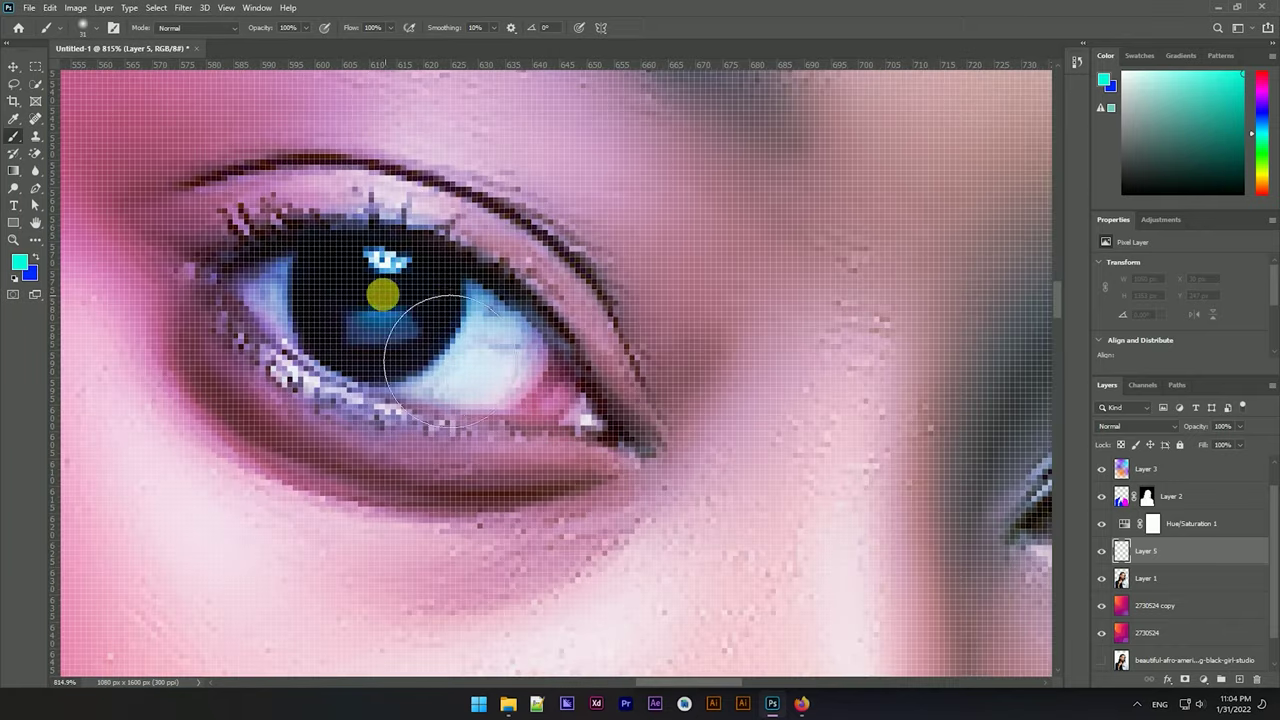
Paint cyan over the left and right irises.
drag(386, 296, 400, 312)
scroll(400, 312, down, 2)
scroll(560, 350, down, 2)
scroll(648, 388, down, 2)
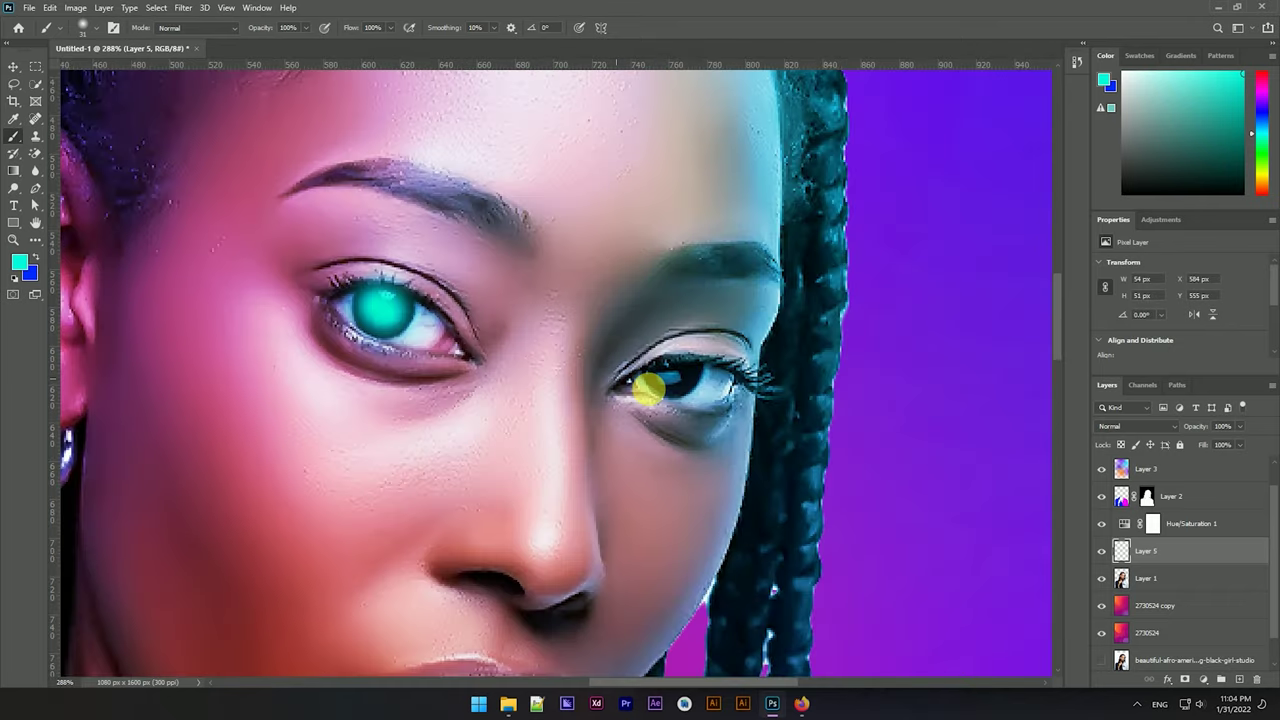
scroll(648, 388, up, 3)
click(656, 380)
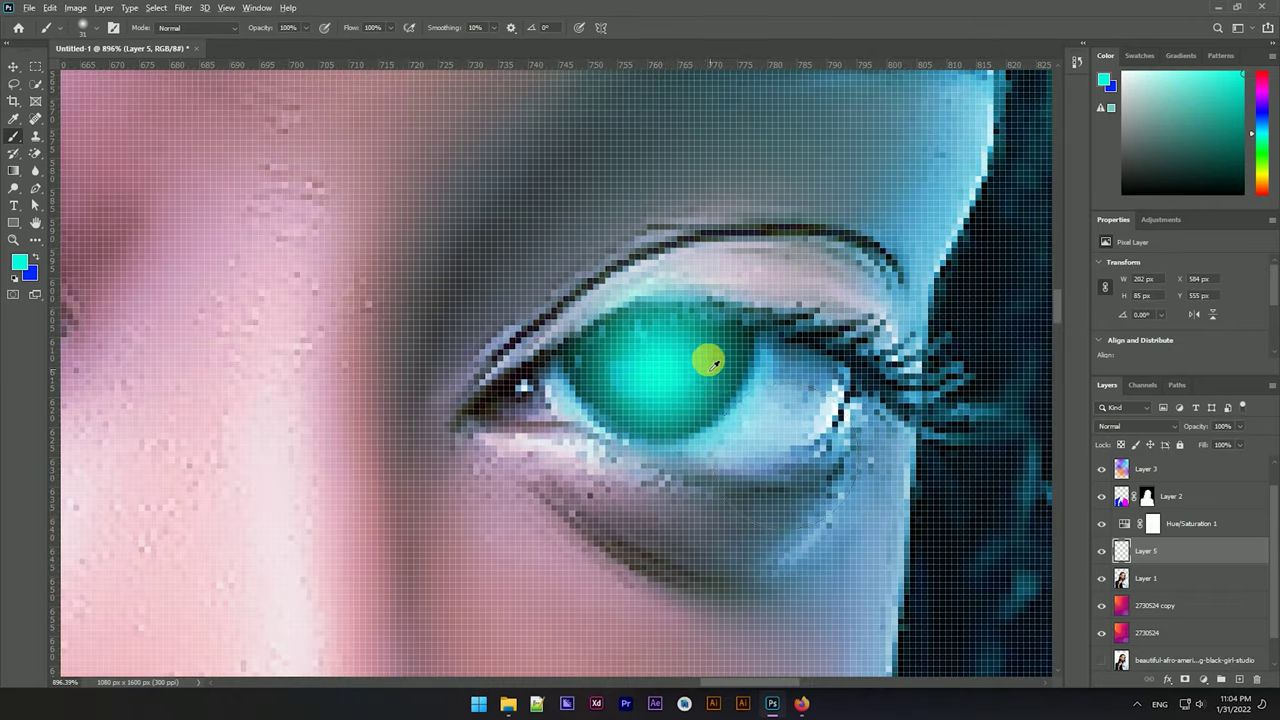
scroll(709, 371, down, 3)
scroll(710, 352, down, 1)
scroll(700, 350, down, 2)
scroll(760, 385, down, 1)
Set Layer 5's blend mode to Overlay.
click(1132, 426)
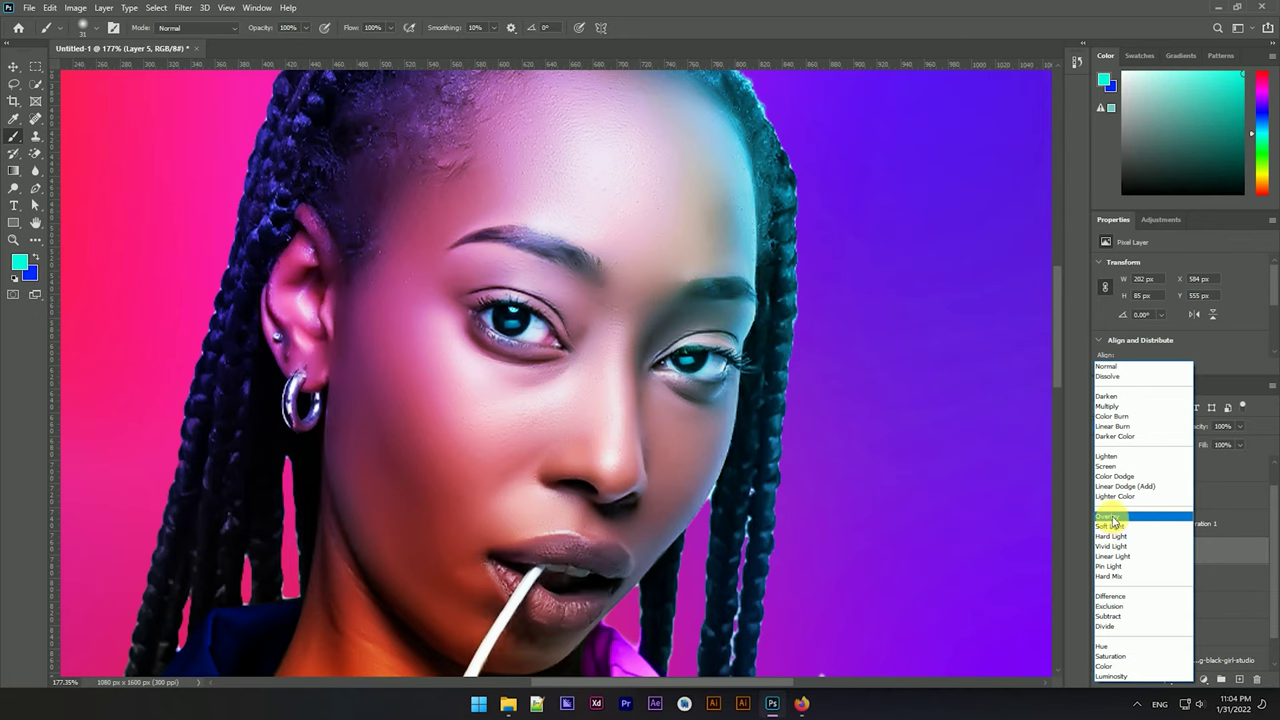
click(1110, 517)
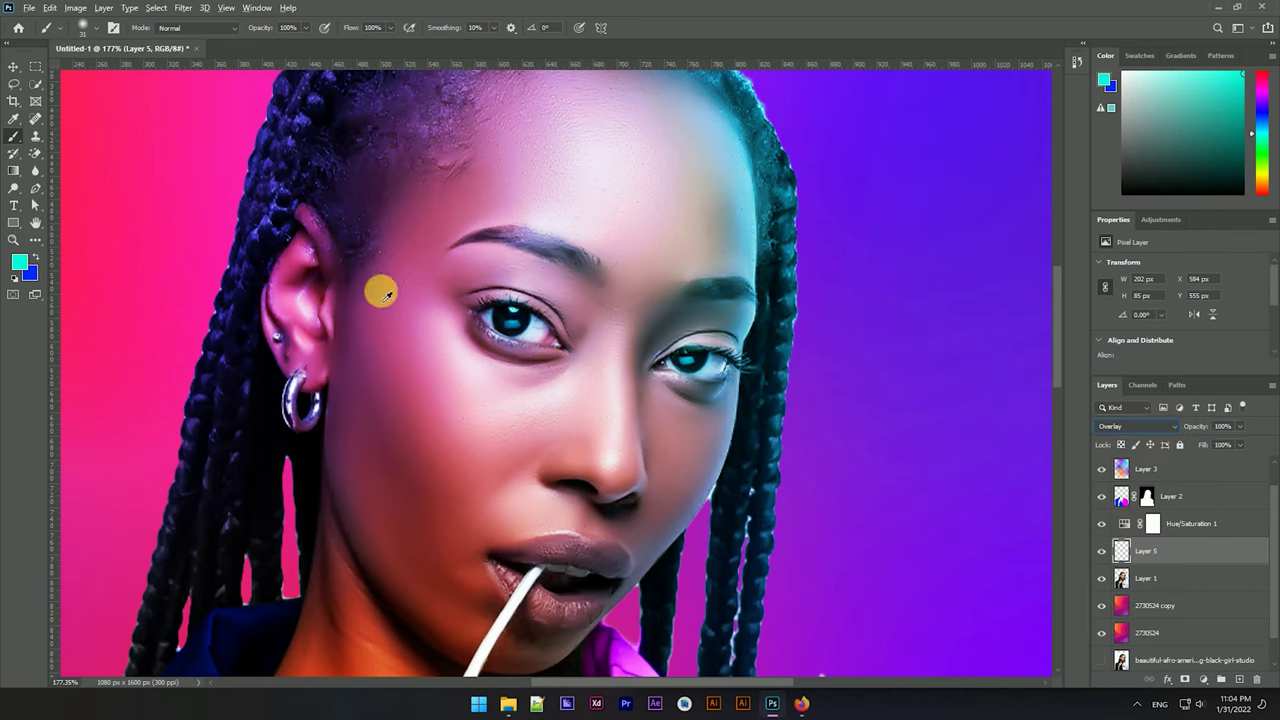
click(14, 62)
scroll(605, 312, down, 3)
scroll(580, 320, down, 2)
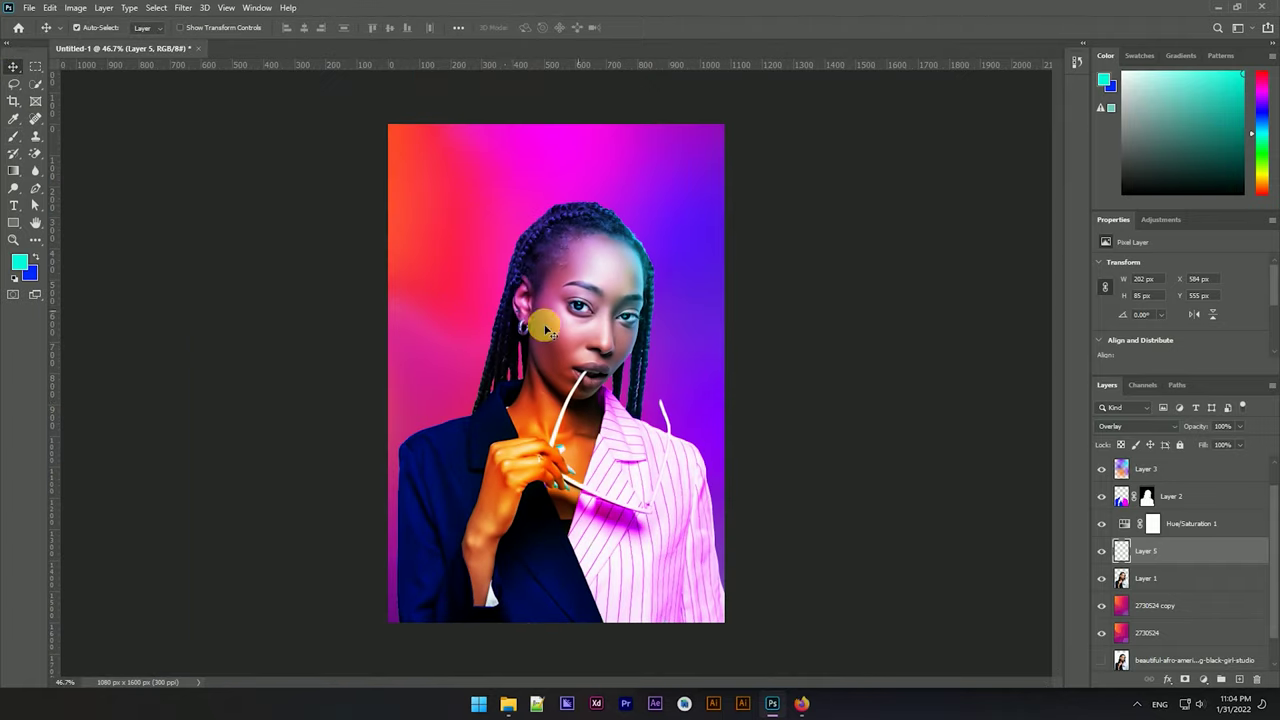
Add a Hue/Saturation adjustment above Layer 3 and set Hue to -13.
scroll(548, 330, up, 2)
scroll(586, 237, up, 1)
scroll(586, 323, down, 1)
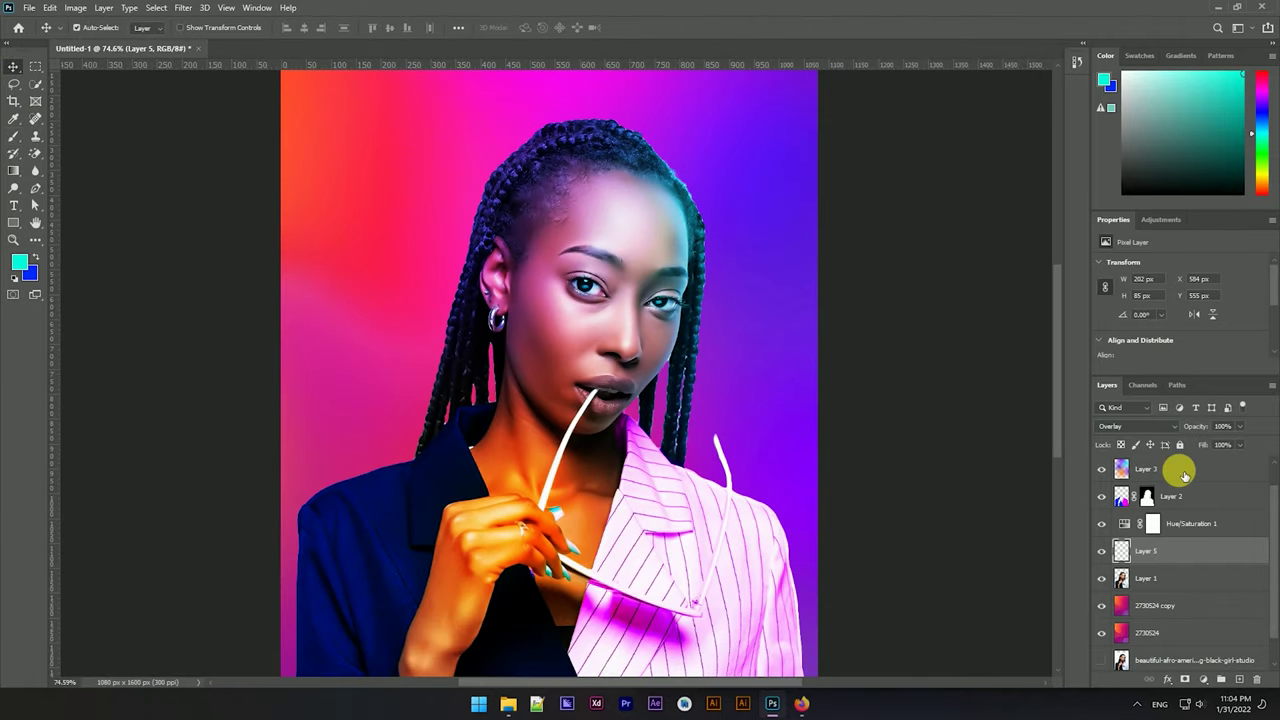
click(1184, 474)
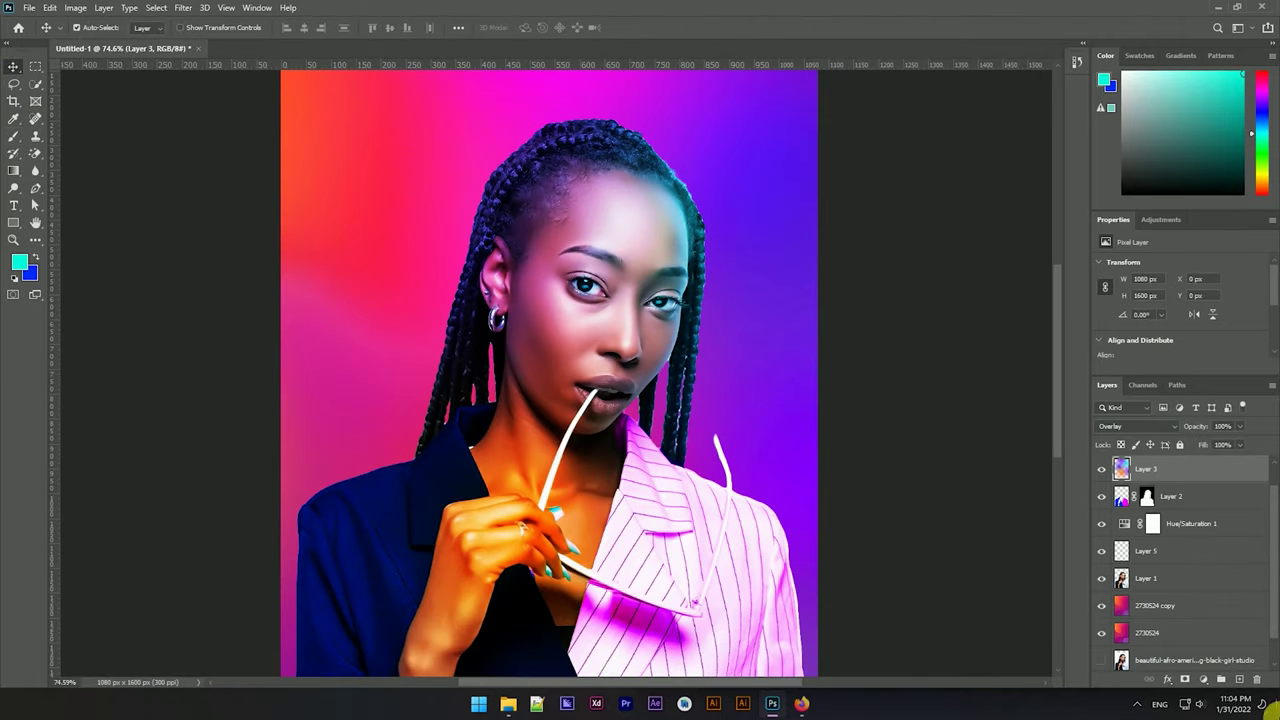
click(1203, 679)
click(1200, 550)
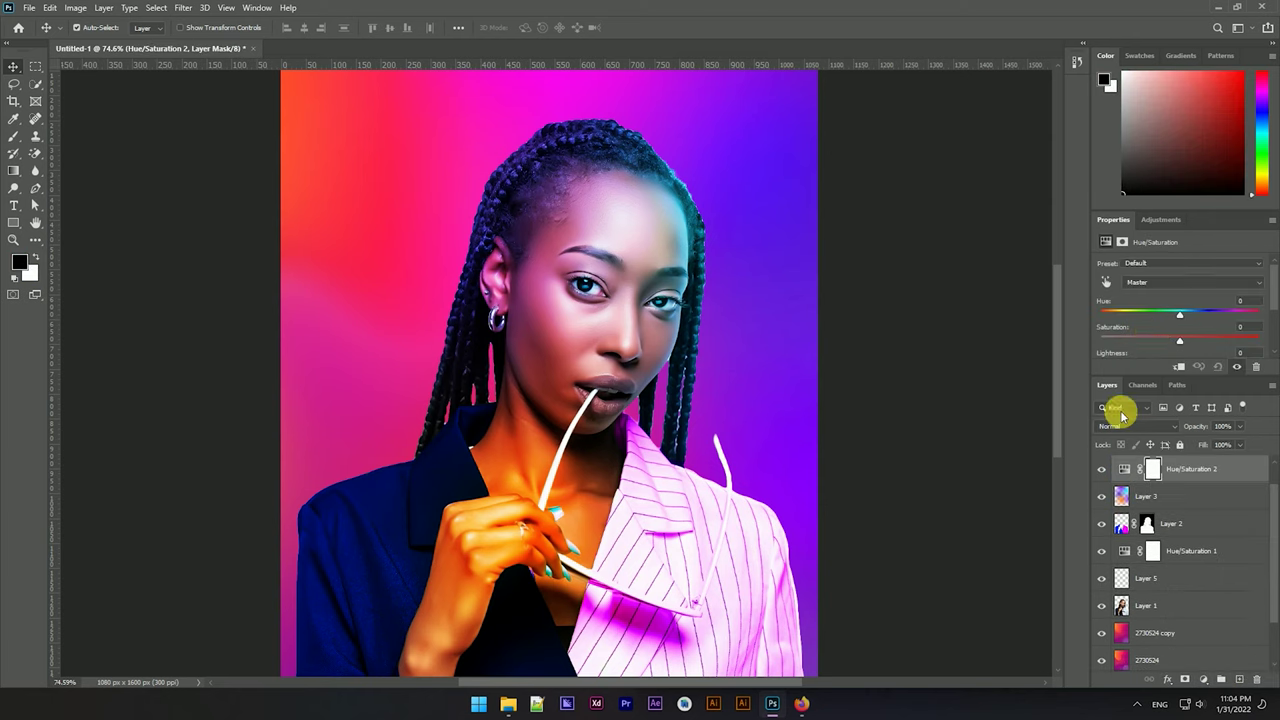
drag(1179, 317, 1185, 318)
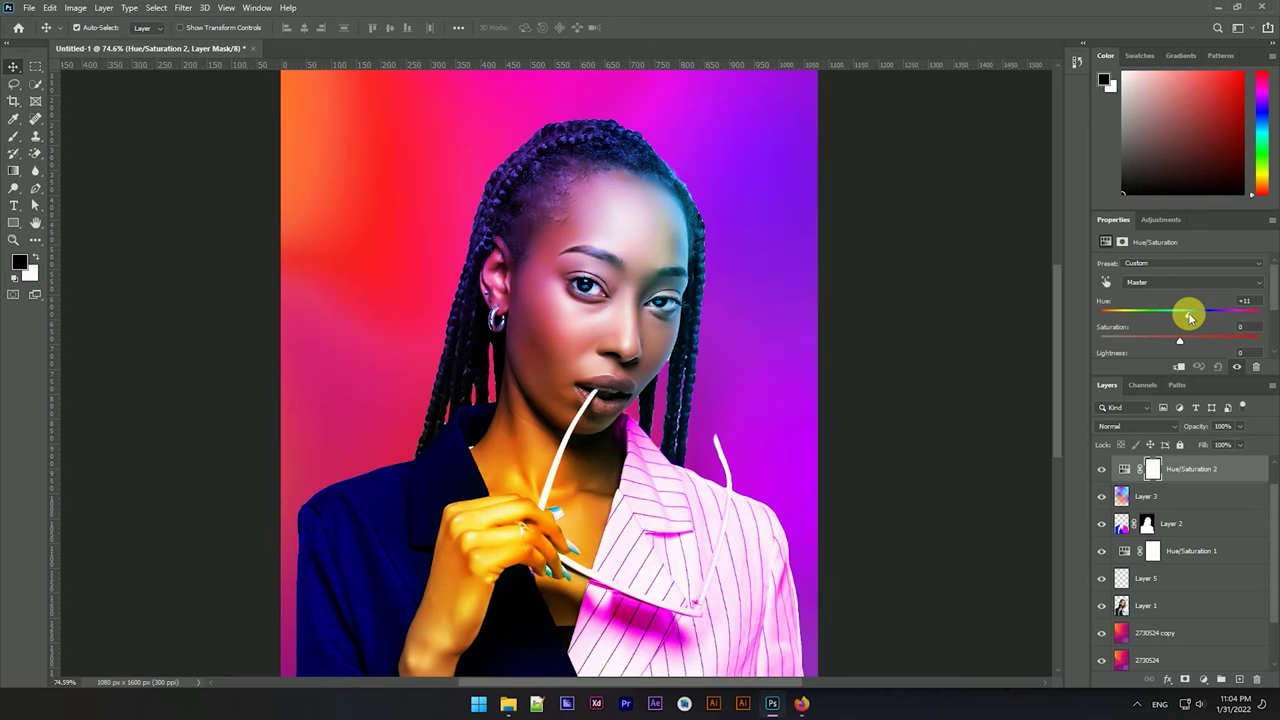
drag(1189, 317, 1169, 314)
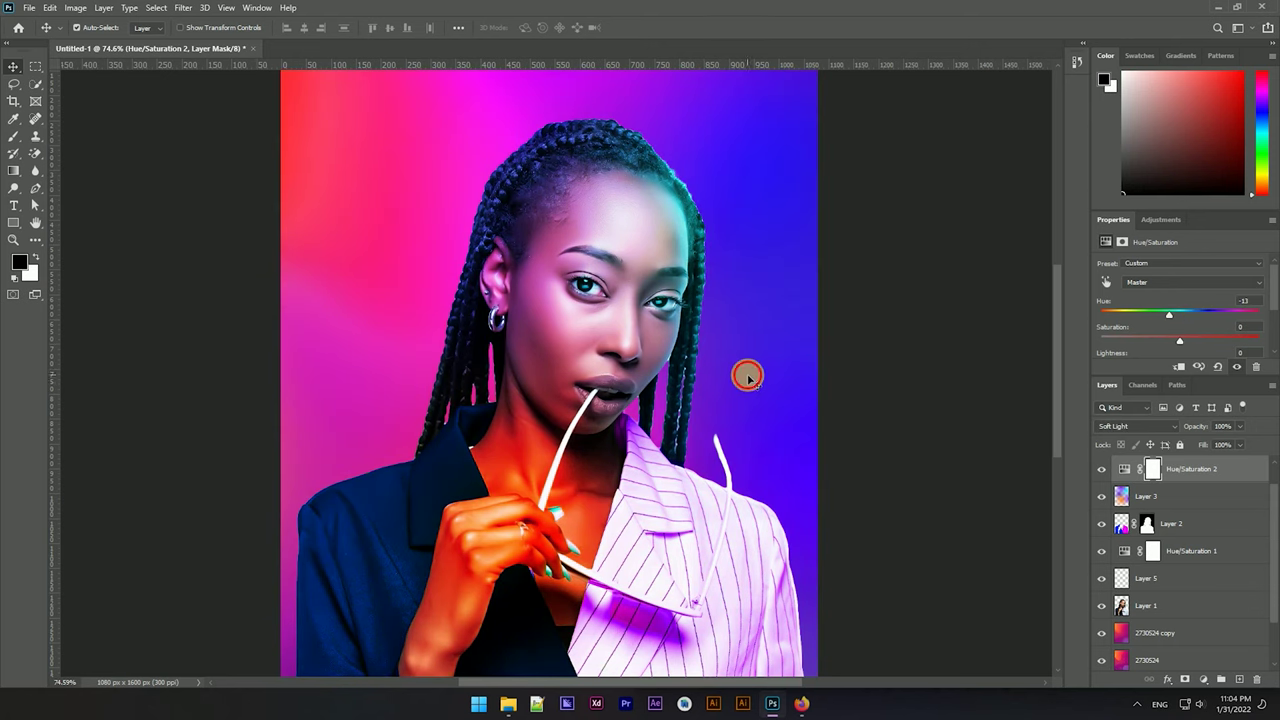
key(ctrl+plus)
key(ctrl+plus)
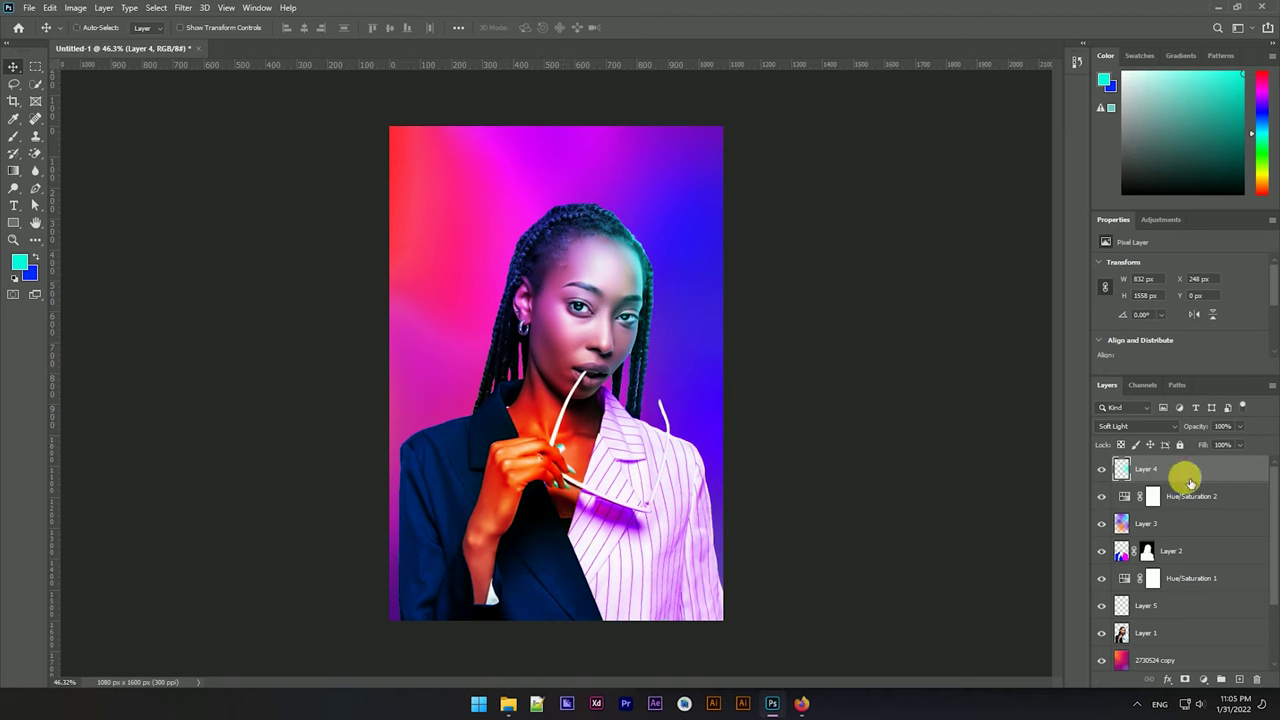
Discard a stray stamped layer and add a layer mask to Layer 1.
key(ctrl+shift+alt+e)
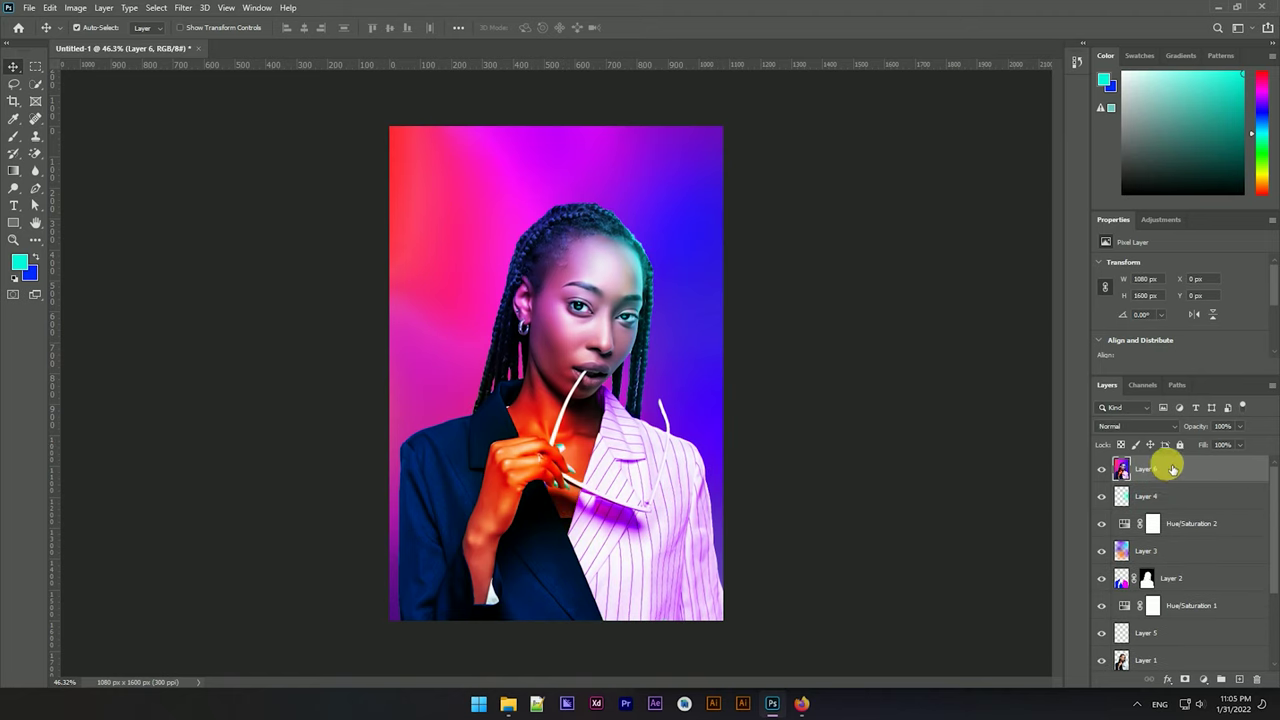
key(Delete)
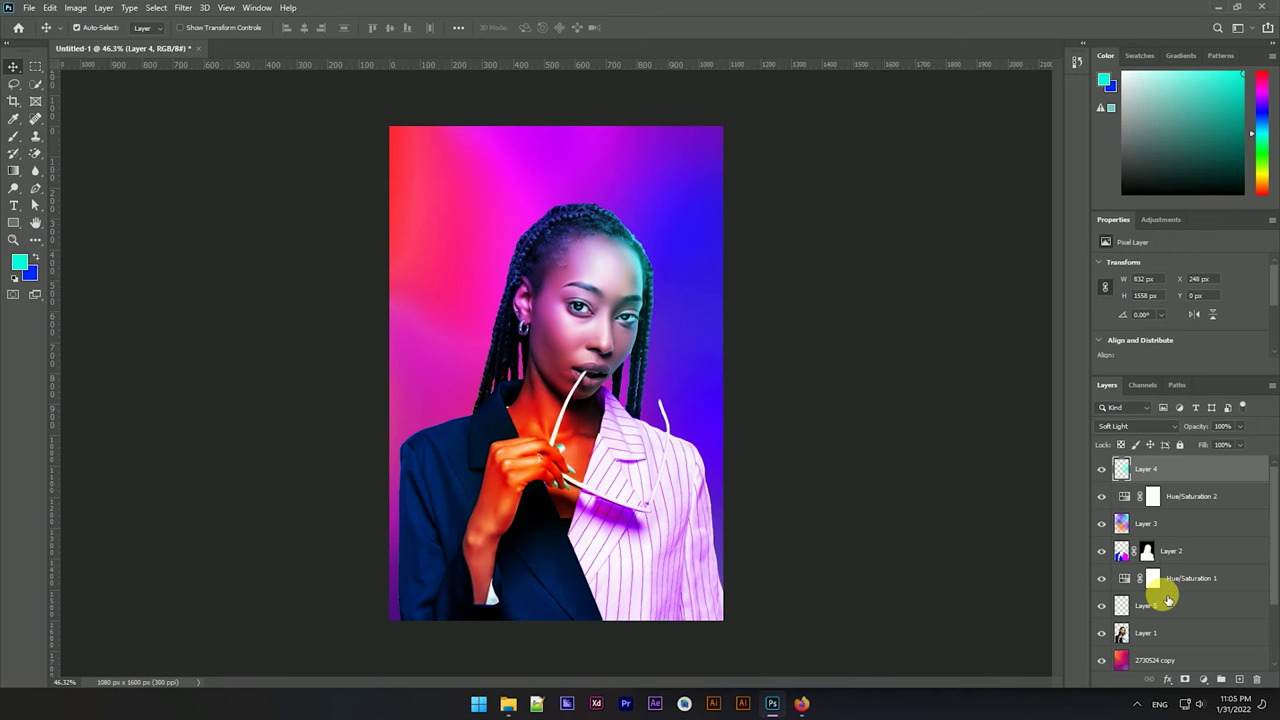
click(1165, 636)
click(1183, 680)
Set up the black brush at 82% opacity and 92% flow.
scroll(709, 229, up, 3)
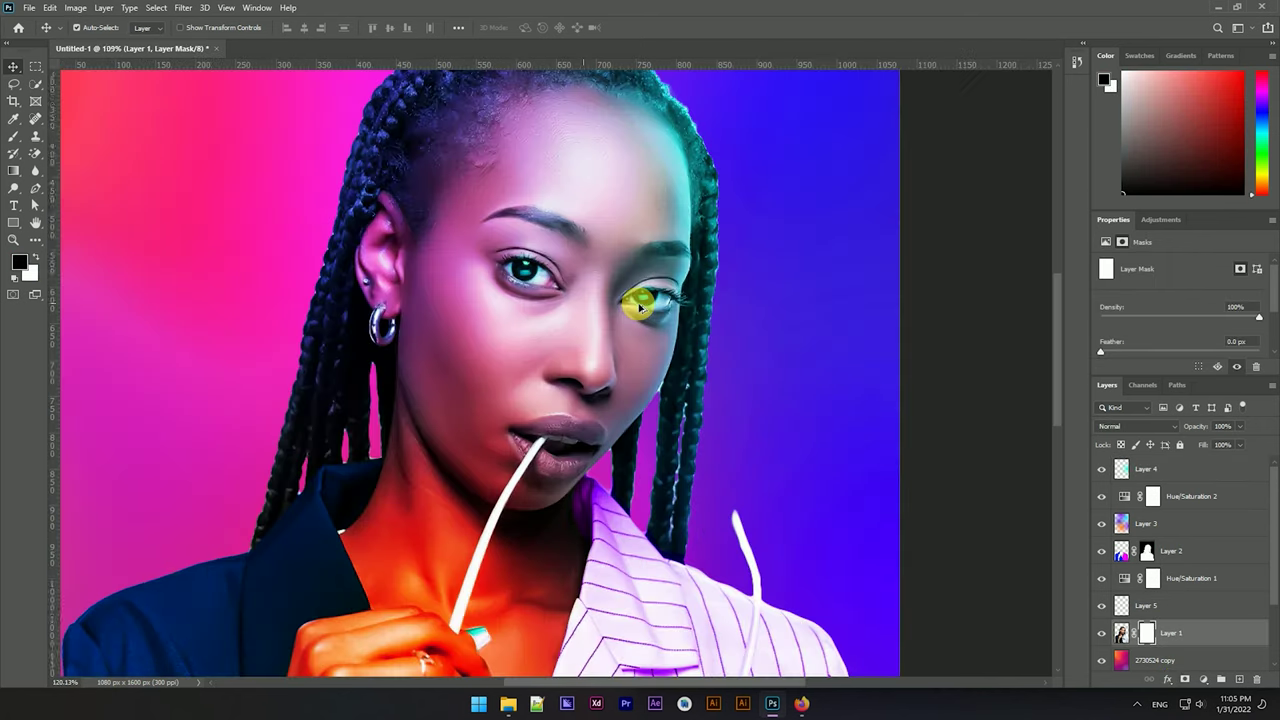
scroll(640, 308, up, 3)
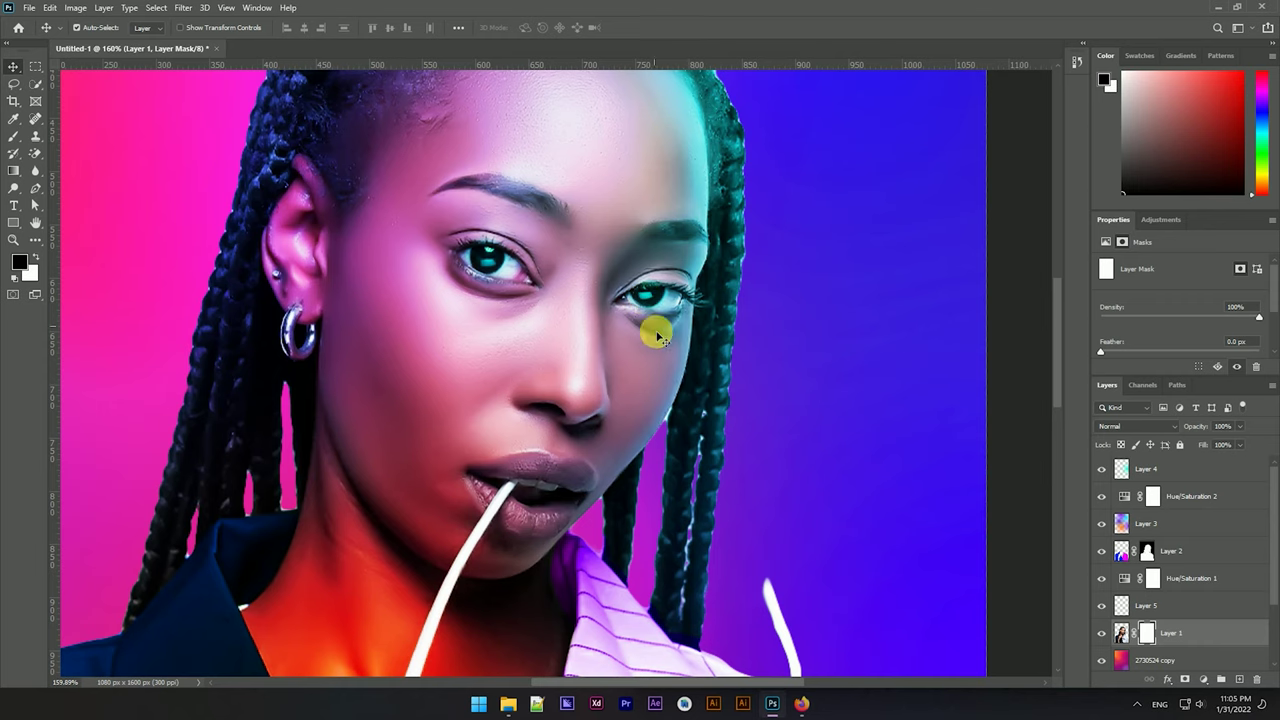
scroll(701, 449, up, 2)
scroll(643, 400, up, 3)
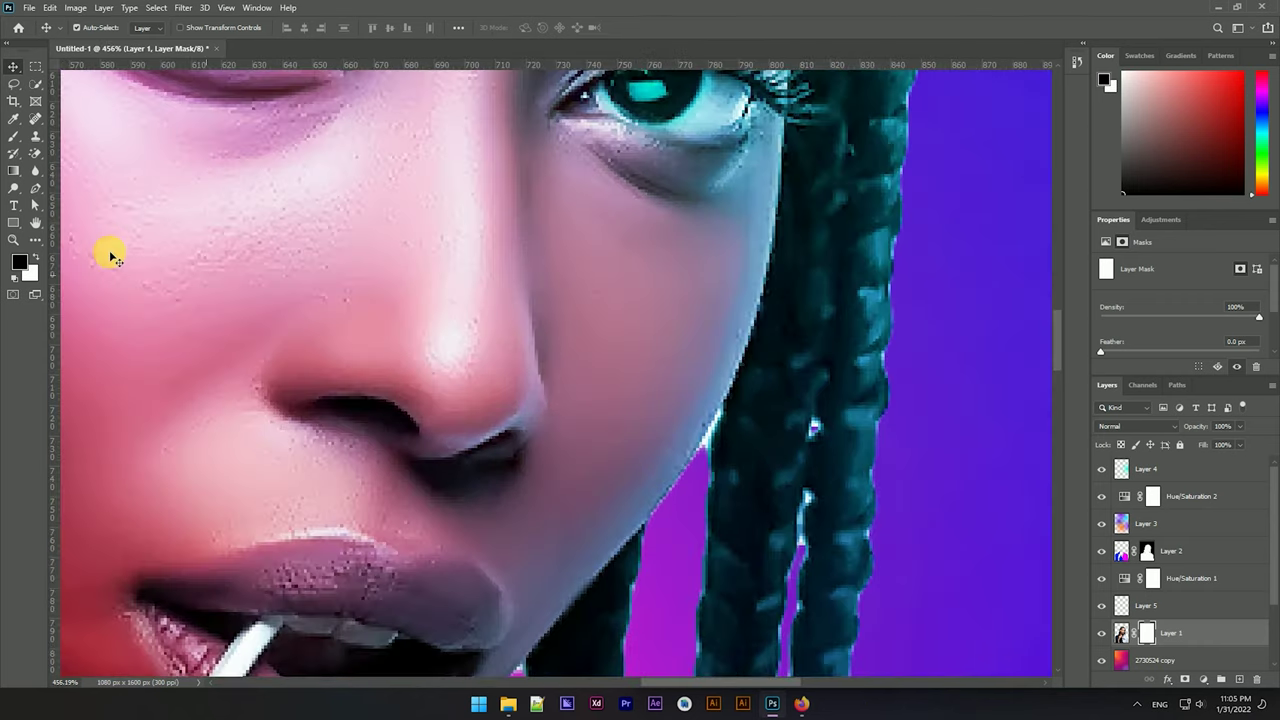
click(16, 146)
scroll(971, 523, down, 2)
scroll(629, 377, up, 4)
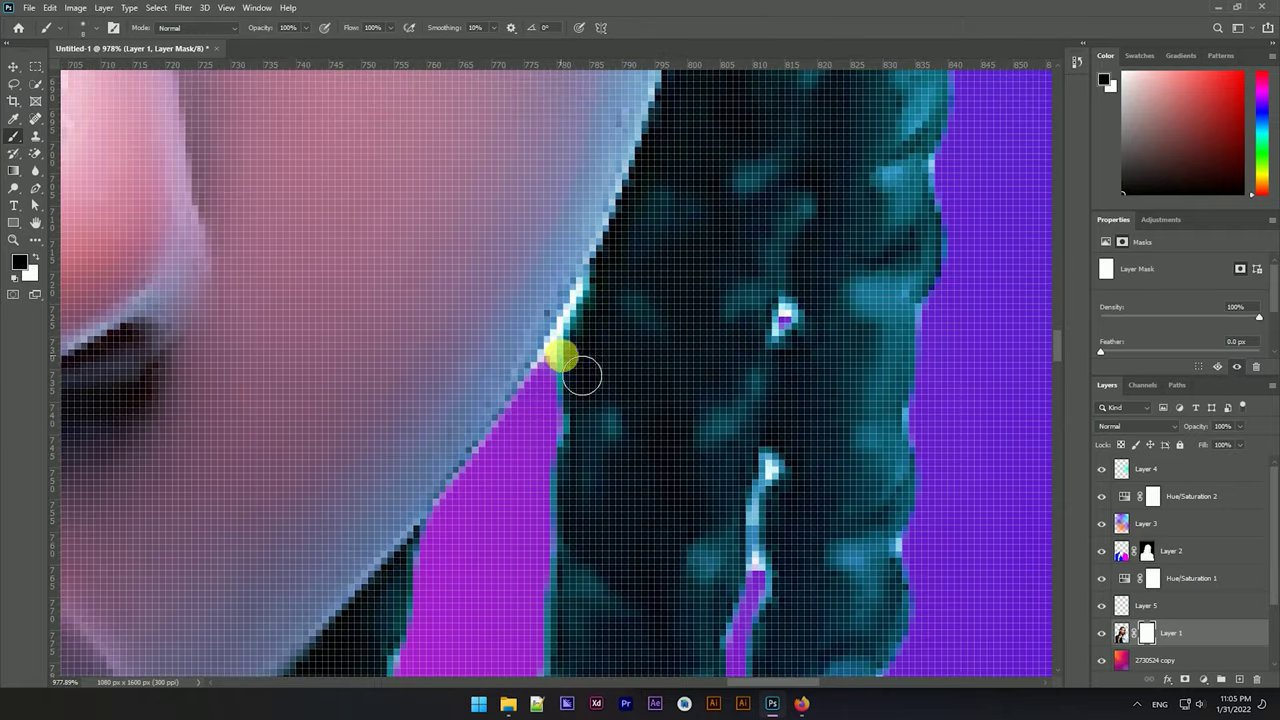
scroll(562, 357, down, 5)
drag(252, 30, 337, 23)
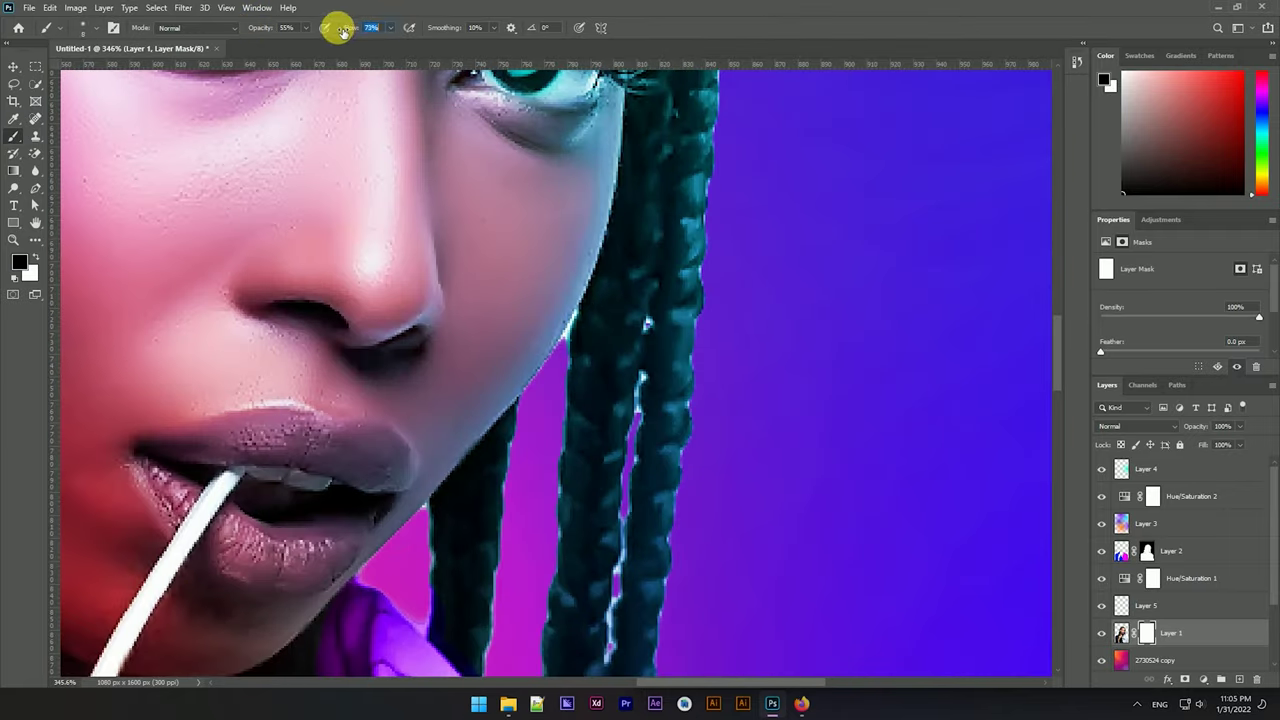
scroll(514, 443, up, 2)
scroll(537, 309, down, 1)
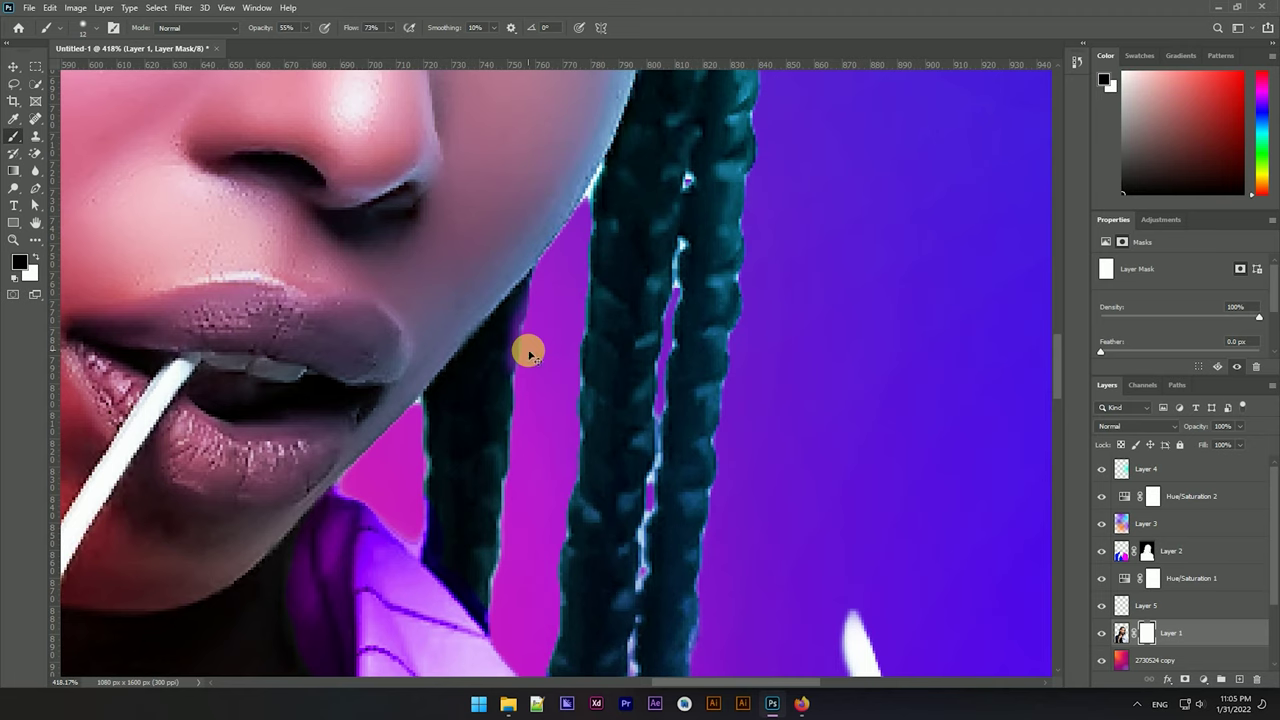
drag(262, 28, 335, 28)
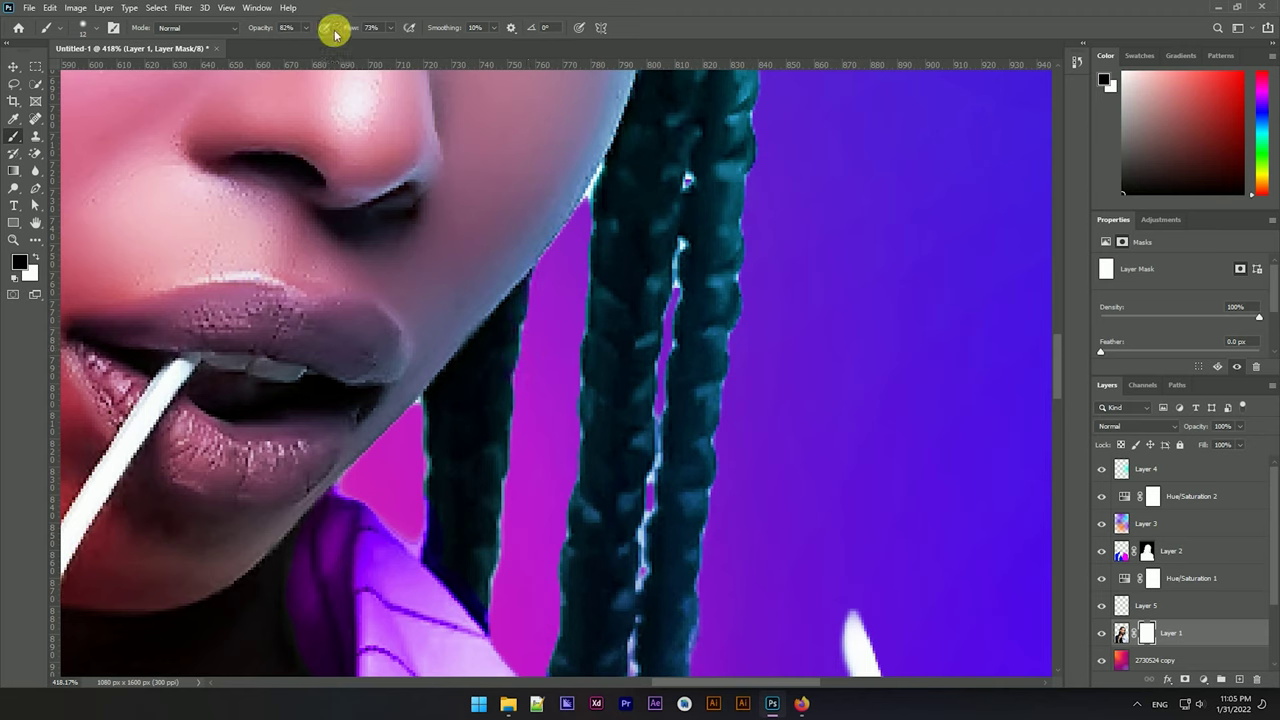
Paint out the light fringes along and between the braids.
drag(680, 245, 645, 515)
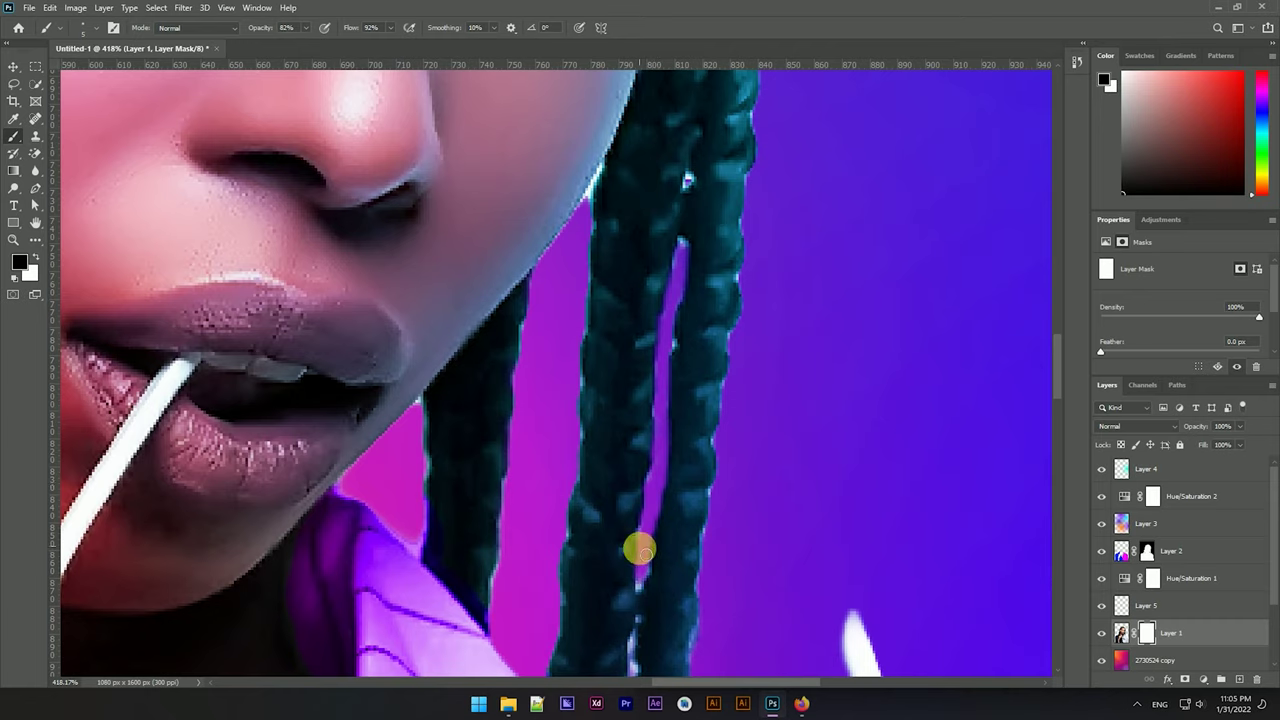
drag(645, 515, 636, 600)
scroll(603, 451, down, 3)
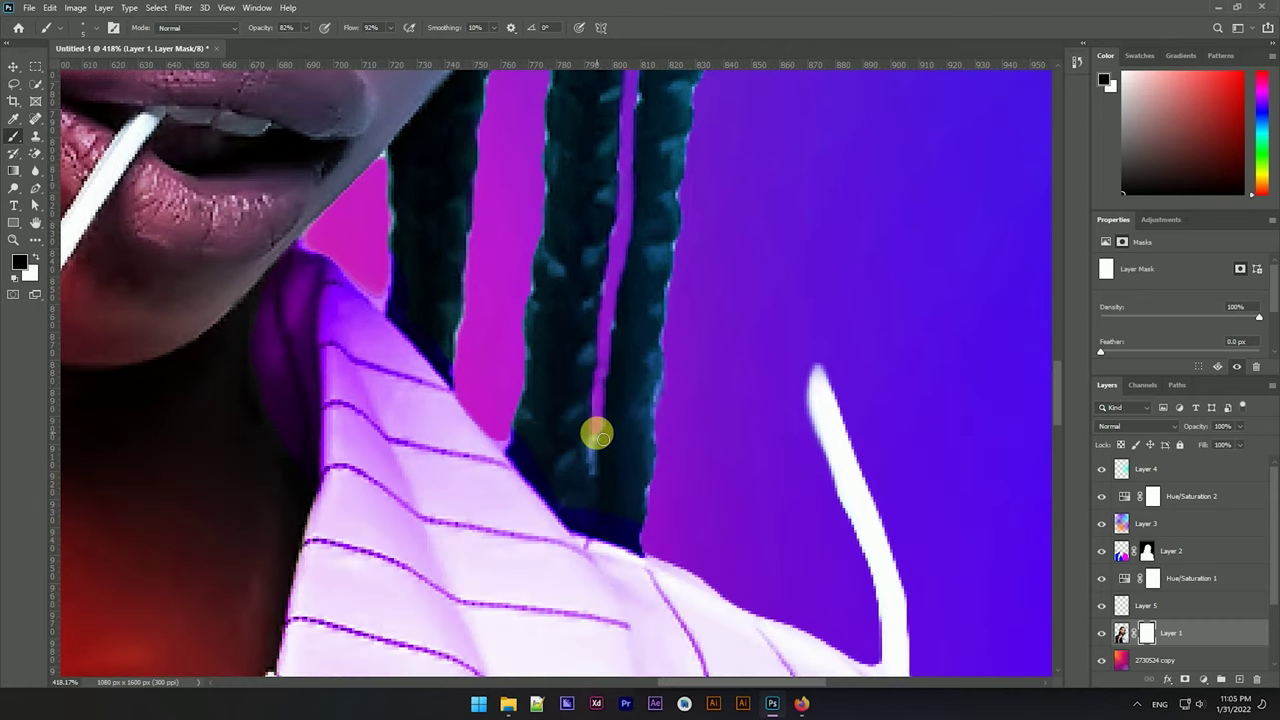
scroll(612, 410, down, 2)
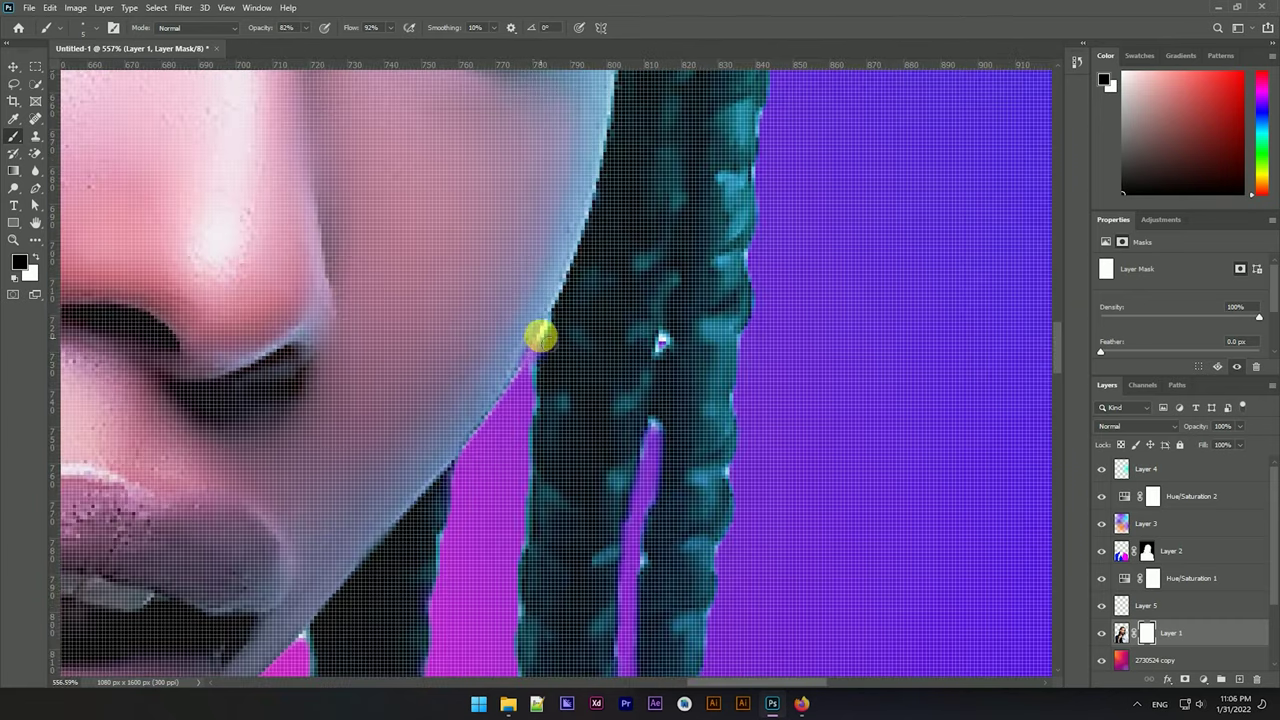
scroll(523, 426, down, 2)
scroll(545, 383, down, 2)
scroll(557, 443, up, 5)
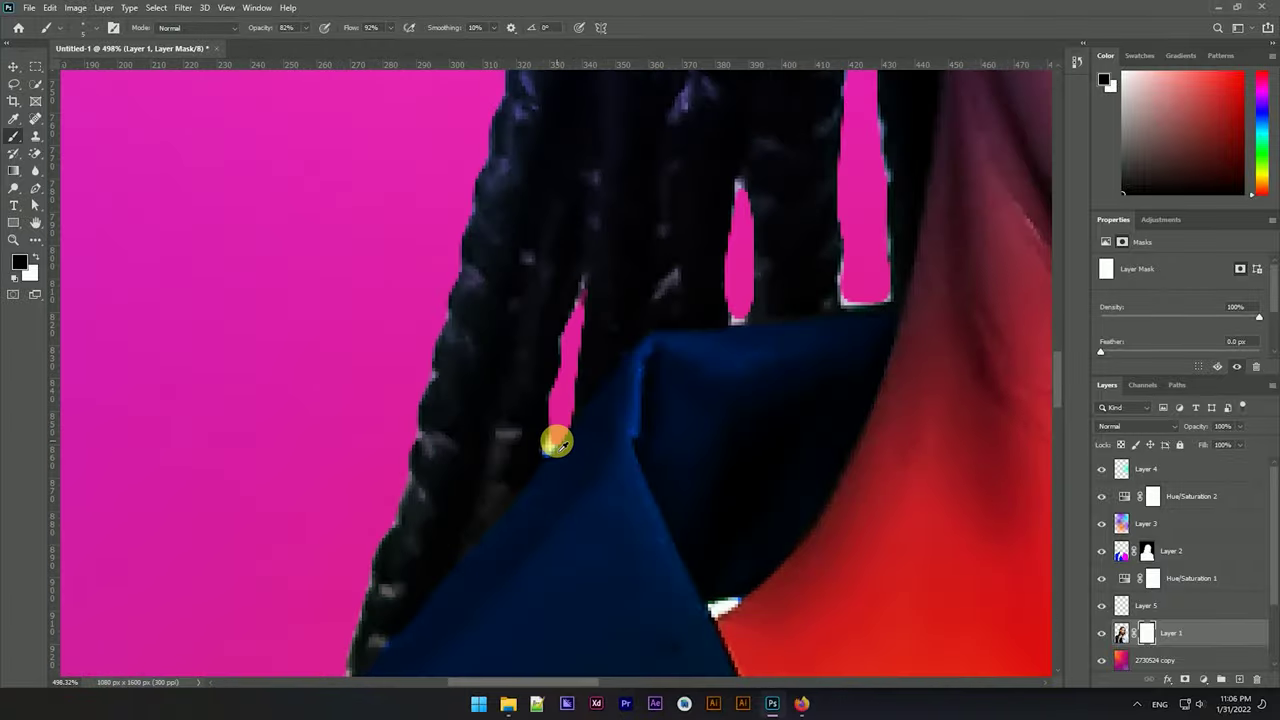
scroll(553, 440, right, 3)
mouse_move(656, 200)
mouse_down()
mouse_move(674, 371)
mouse_move(631, 351)
mouse_move(634, 380)
mouse_move(651, 367)
mouse_up()
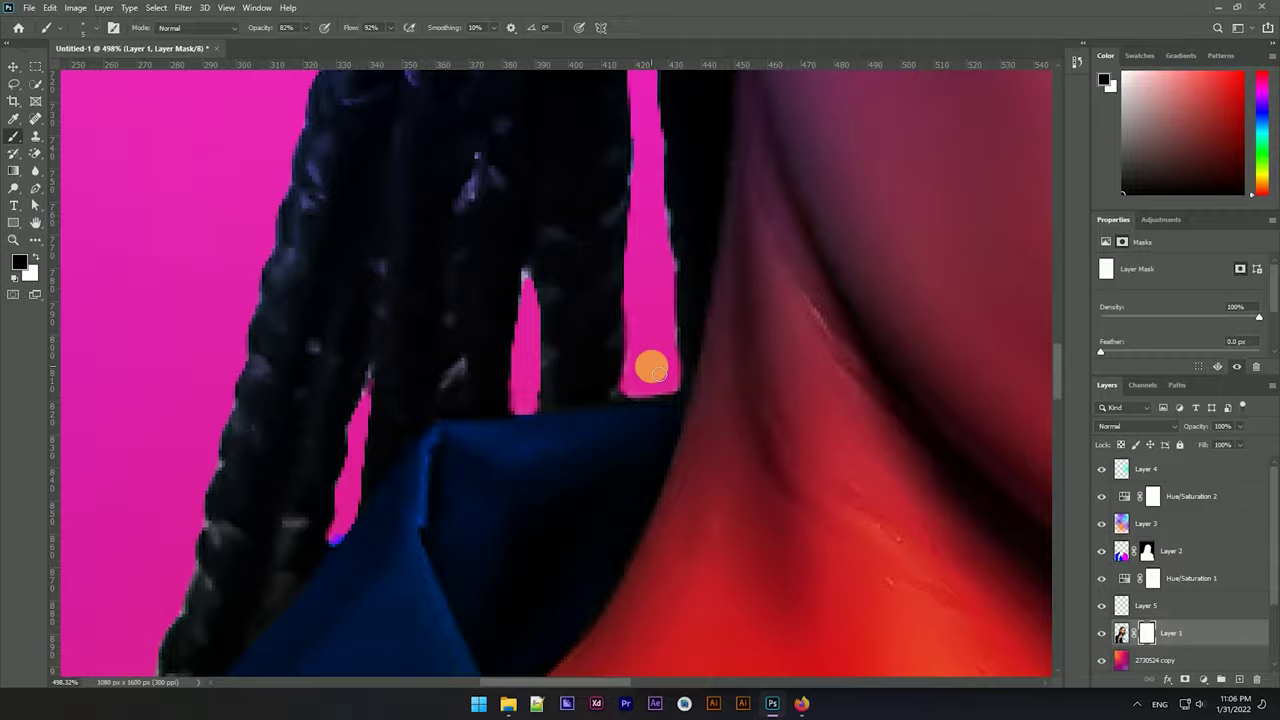
scroll(651, 367, down, 5)
scroll(600, 349, down, 3)
Stamp all visible layers into a new Layer 6 at the top.
click(1186, 470)
key(ctrl+alt+shift+e)
right_click(1175, 470)
Convert Layer 6 to a smart object and apply Noiseware noise reduction.
click(1040, 308)
click(183, 8)
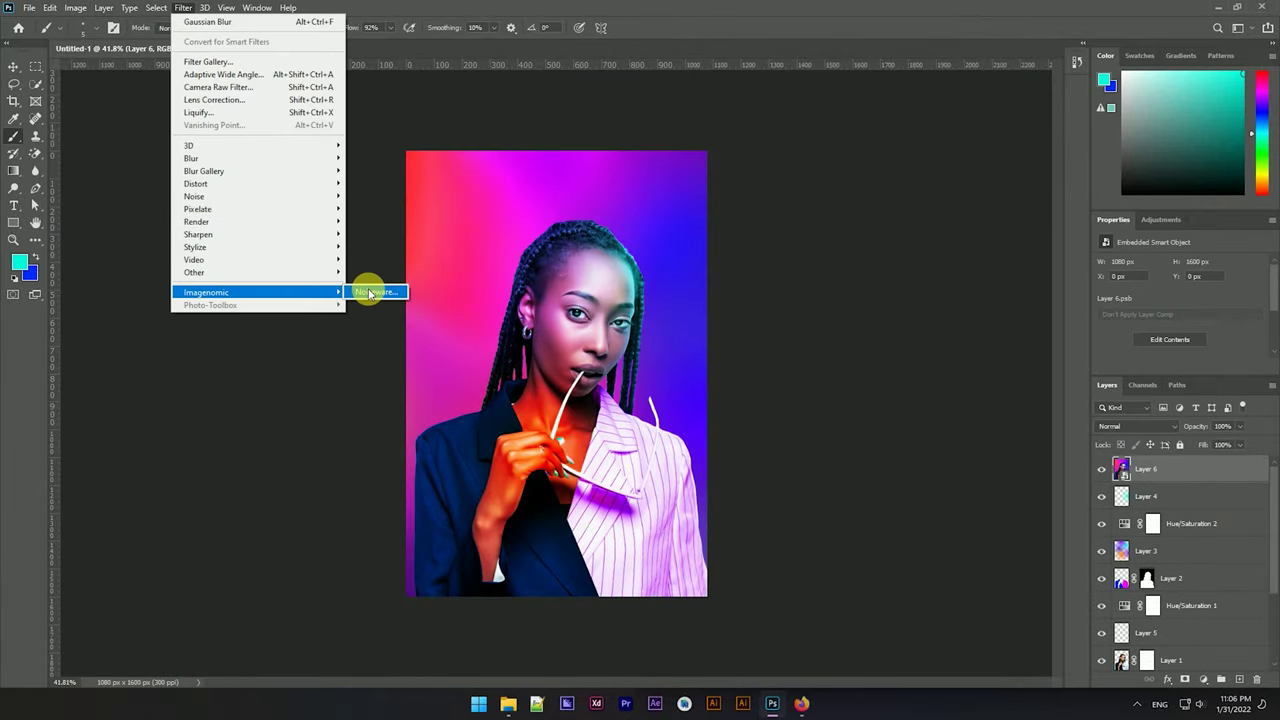
click(370, 292)
drag(714, 434, 688, 507)
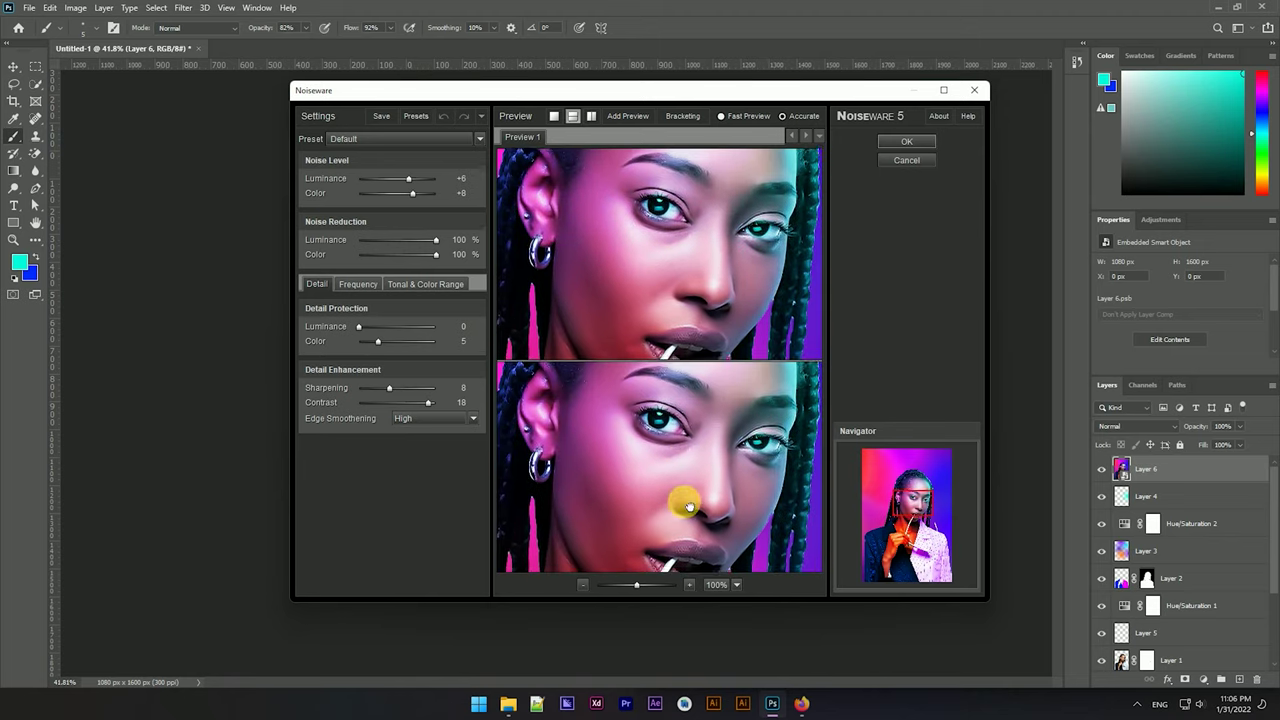
click(890, 142)
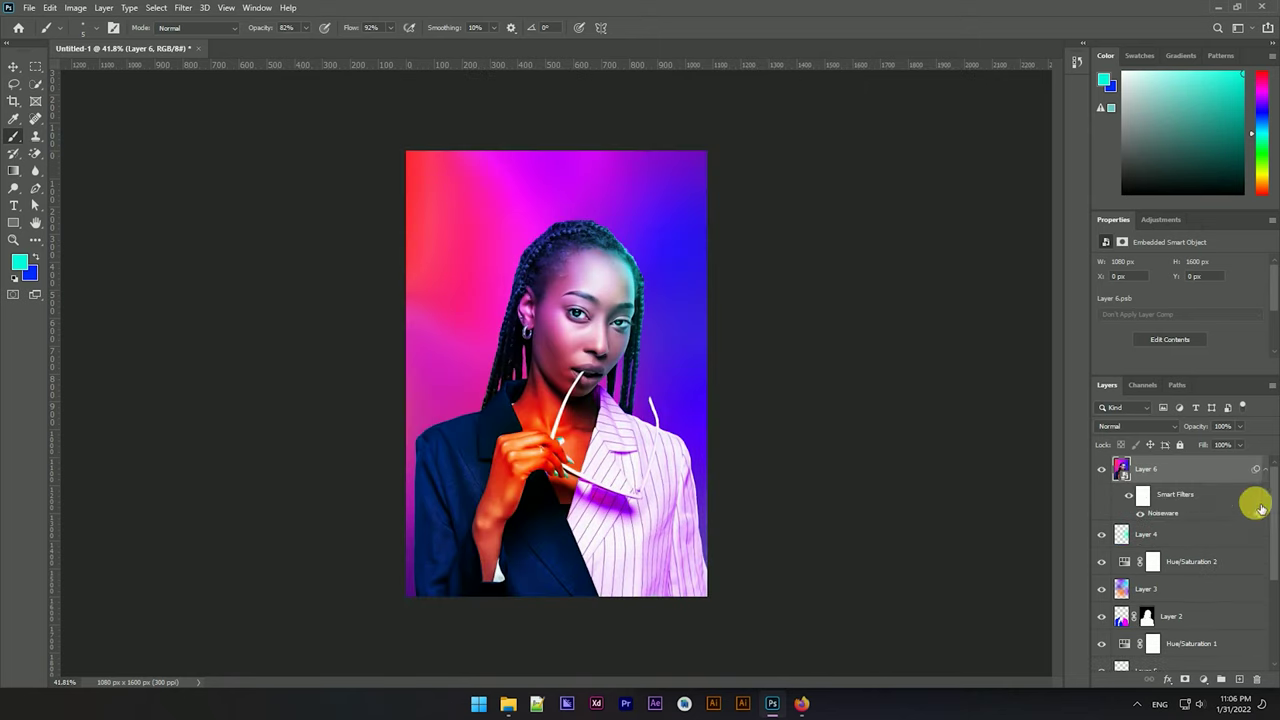
Collapse the smart filter list and launch the Camera Raw Filter.
click(1266, 470)
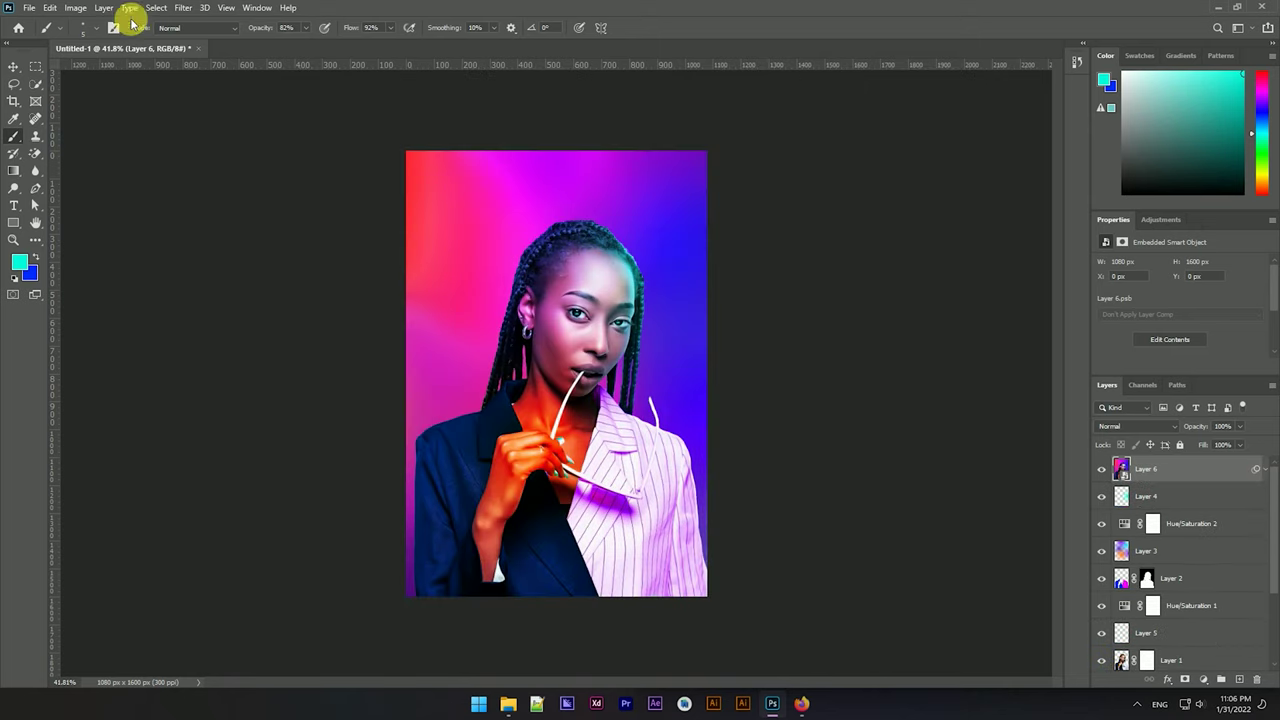
click(187, 8)
click(213, 87)
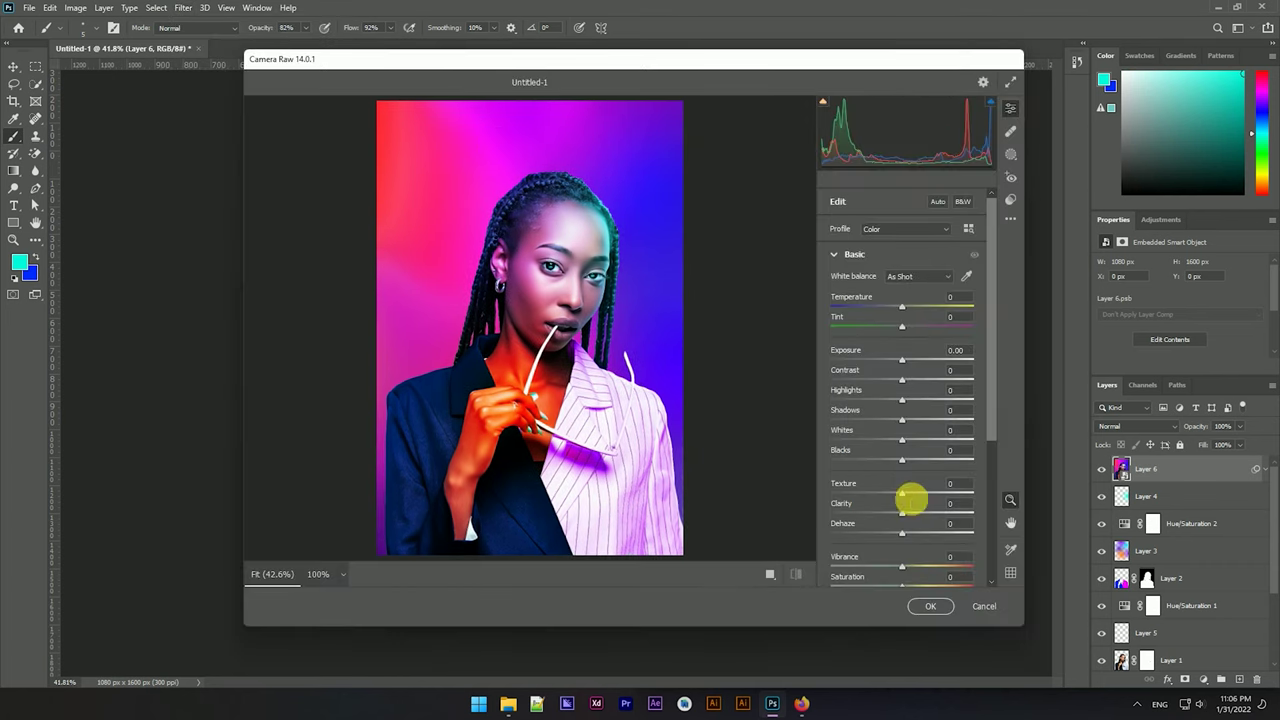
Raise vibrance and saturation to +16 and make initial red, orange and purple hue shifts.
drag(902, 566, 918, 577)
click(845, 255)
click(855, 334)
mouse_move(902, 410)
mouse_down()
mouse_move(926, 409)
mouse_move(891, 430)
mouse_up()
mouse_move(902, 530)
mouse_down()
mouse_move(870, 530)
mouse_move(894, 532)
mouse_move(879, 549)
mouse_up()
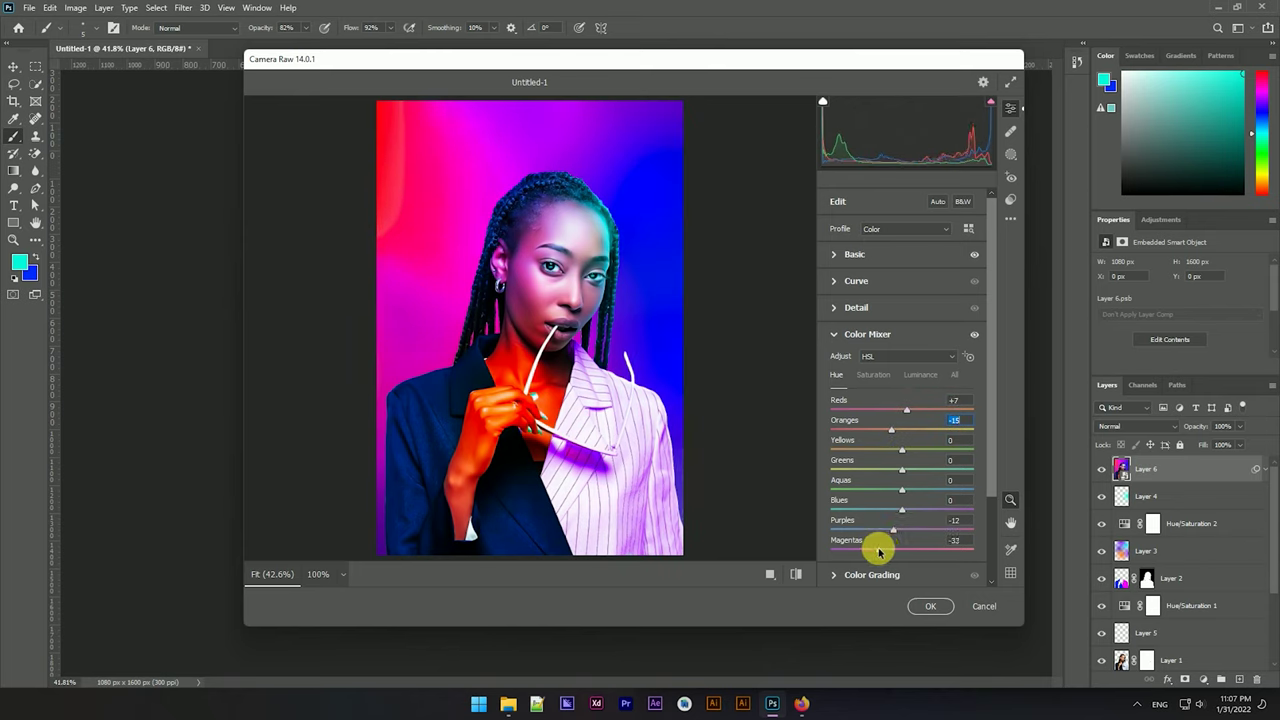
click(836, 334)
click(836, 362)
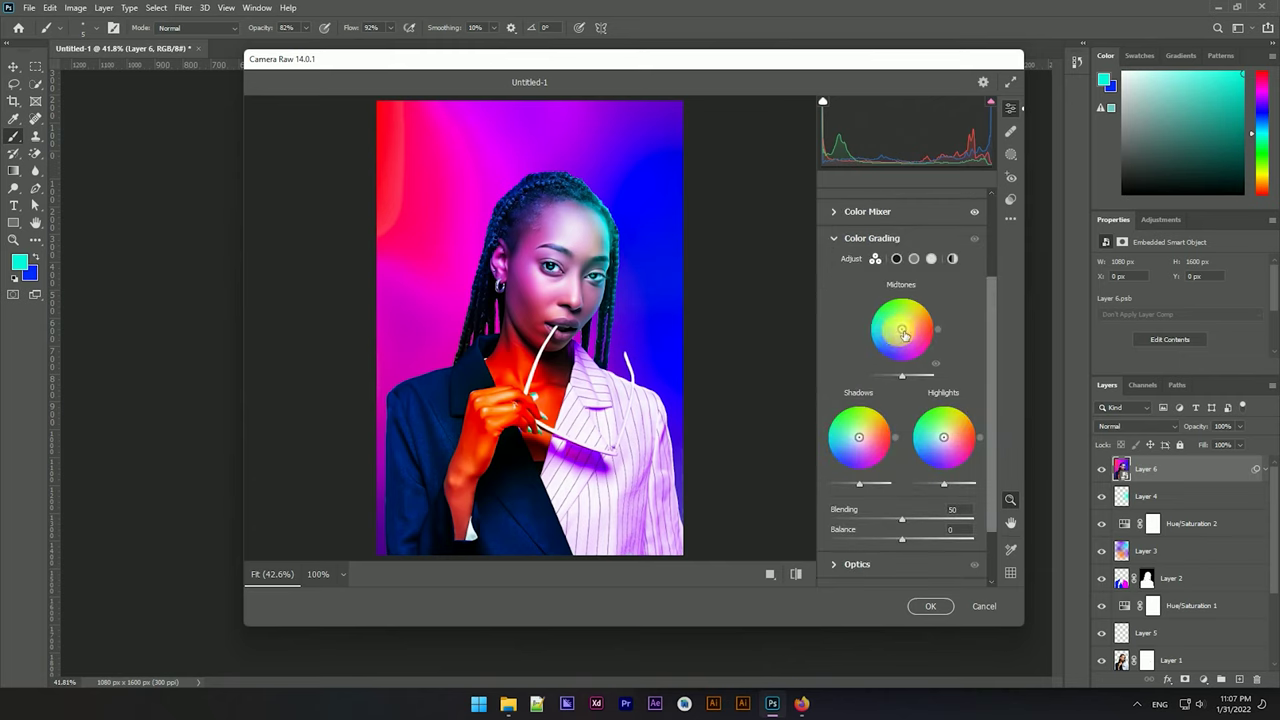
click(833, 239)
Shift orange and red hues toward golden skin and nudge the purple hue.
click(836, 334)
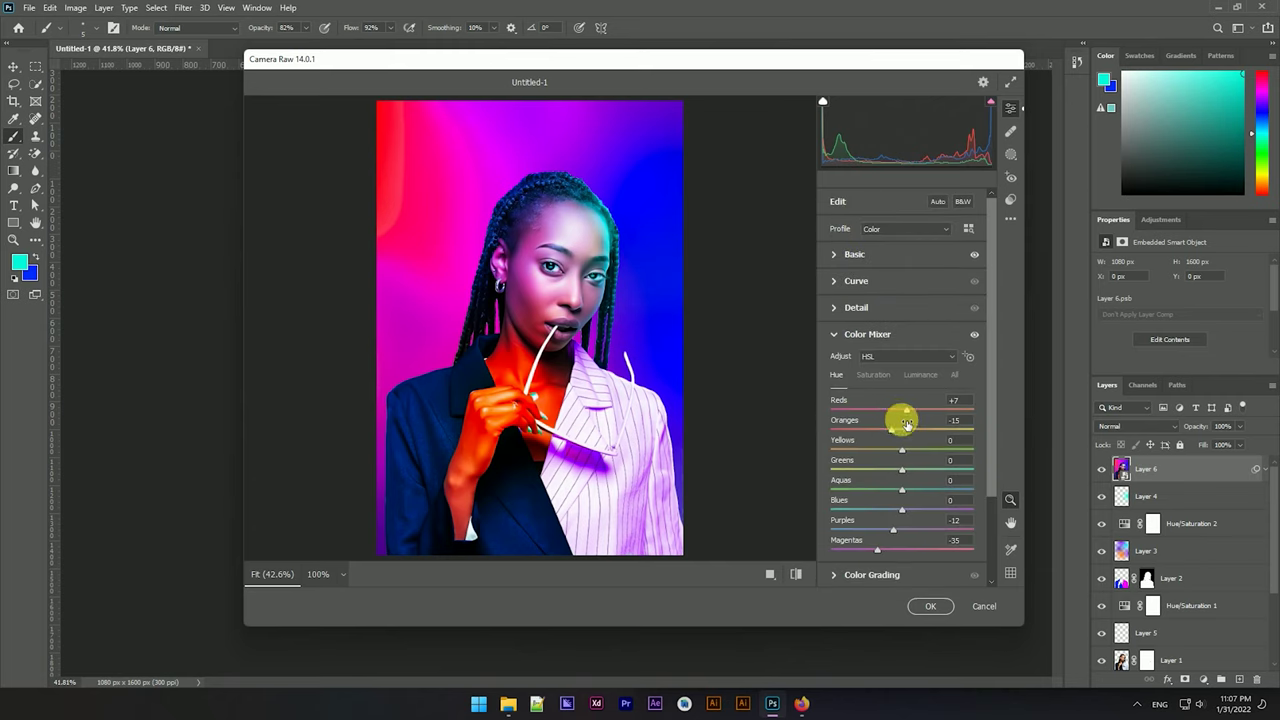
scroll(880, 420, down, 1)
mouse_move(897, 388)
mouse_down()
mouse_move(923, 386)
mouse_move(871, 390)
mouse_move(966, 400)
mouse_up()
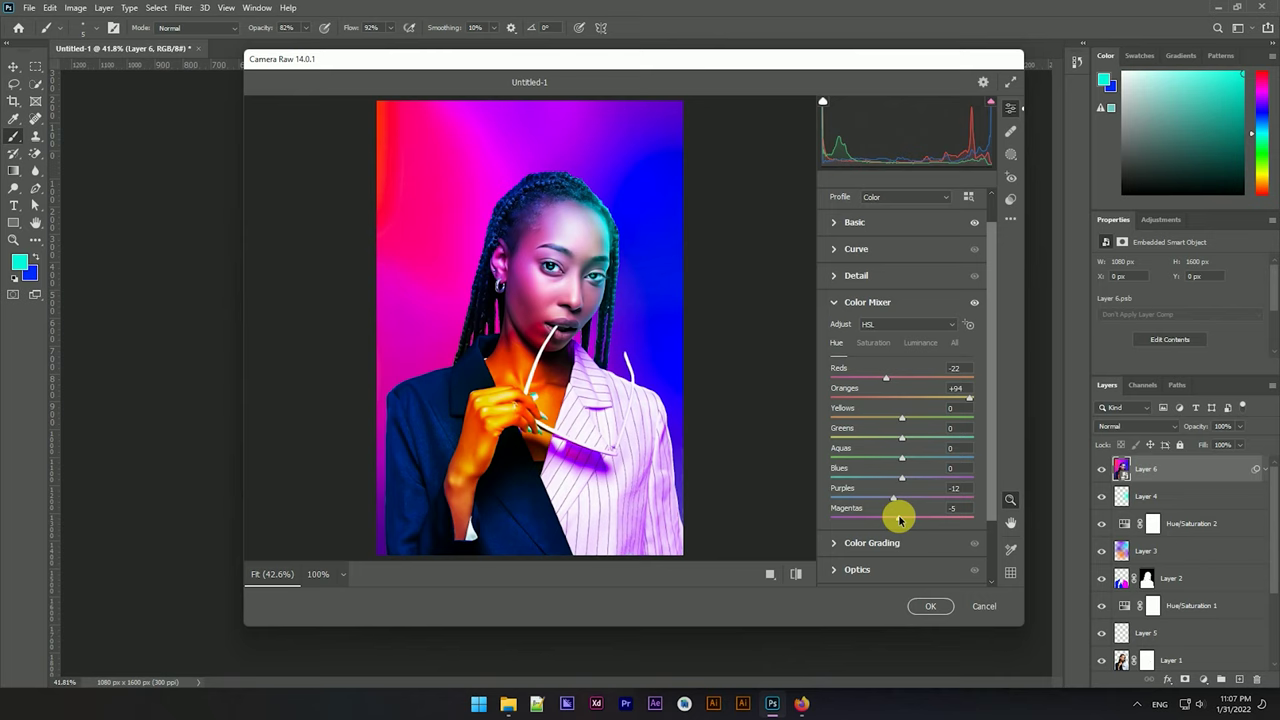
mouse_move(894, 503)
mouse_down()
mouse_move(891, 477)
mouse_move(922, 480)
mouse_up()
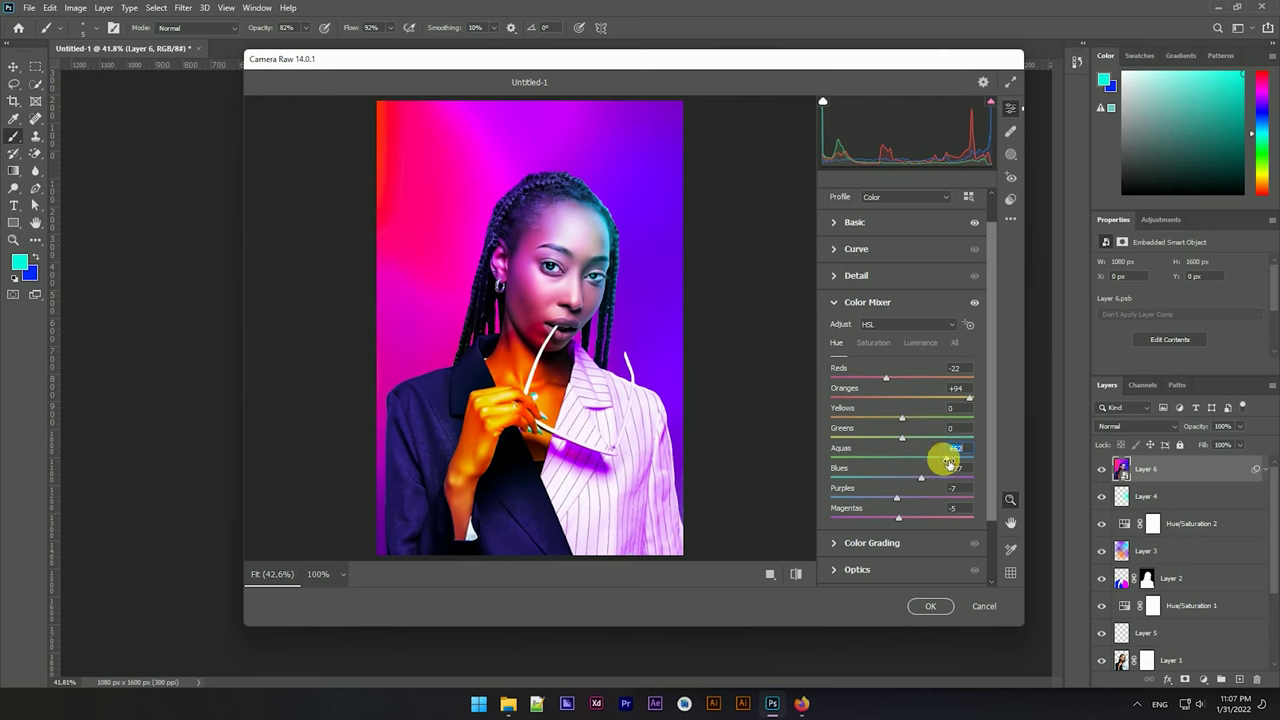
click(835, 302)
Raise Blue Primary, add a -64 vignette, set exposure +0.30, and apply.
click(840, 466)
drag(900, 557, 930, 567)
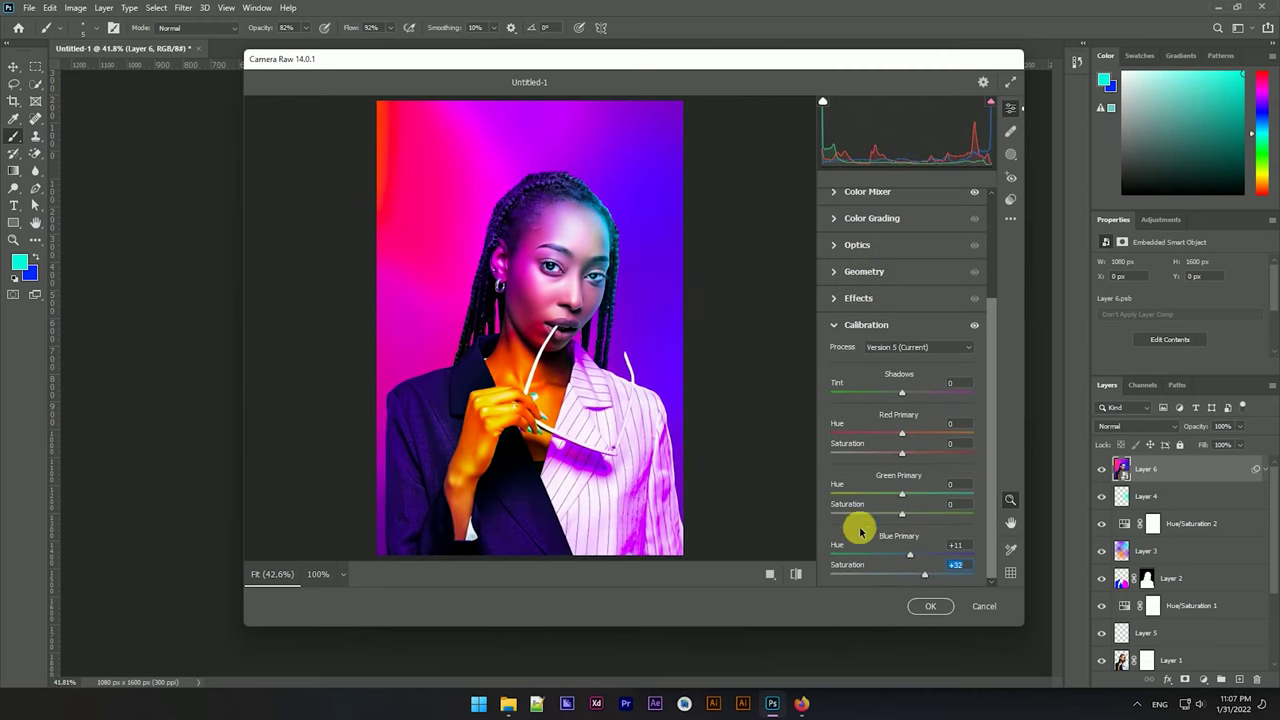
click(842, 326)
click(840, 440)
drag(900, 497, 853, 496)
click(836, 255)
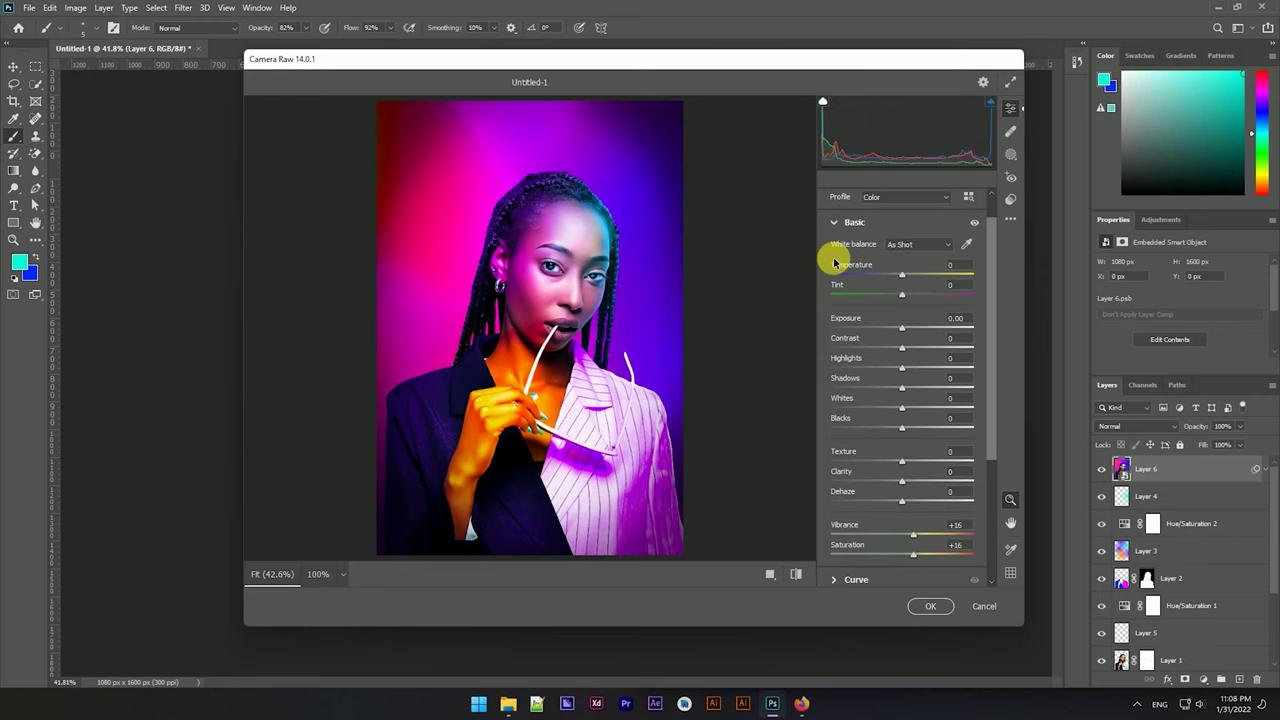
drag(902, 330, 906, 328)
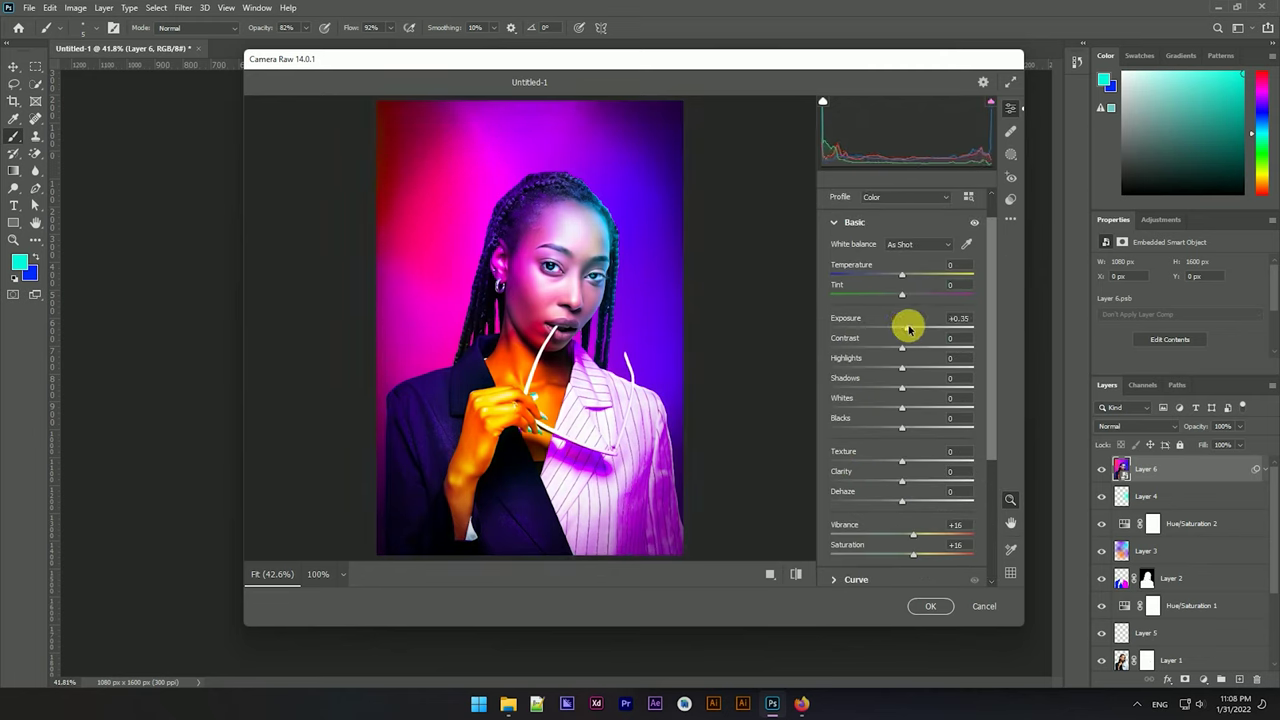
click(930, 605)
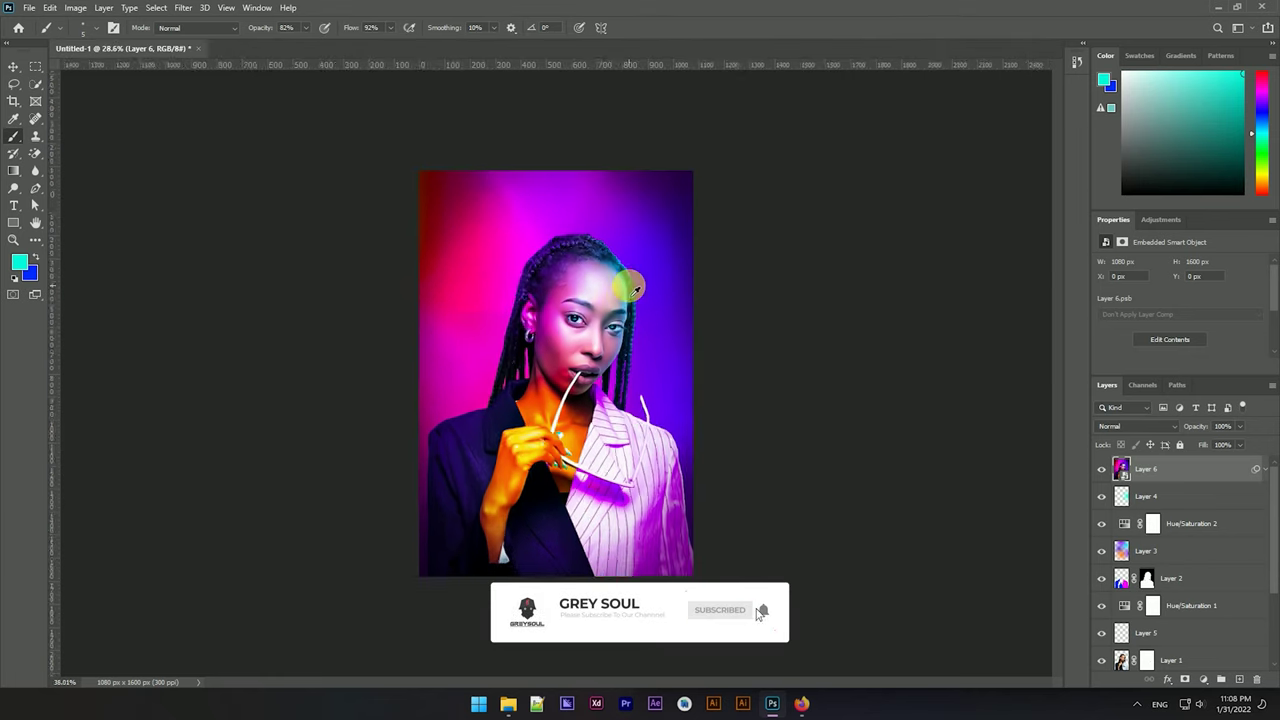
Free-transform Layer 6 up to about 106.6% and commit.
key(v)
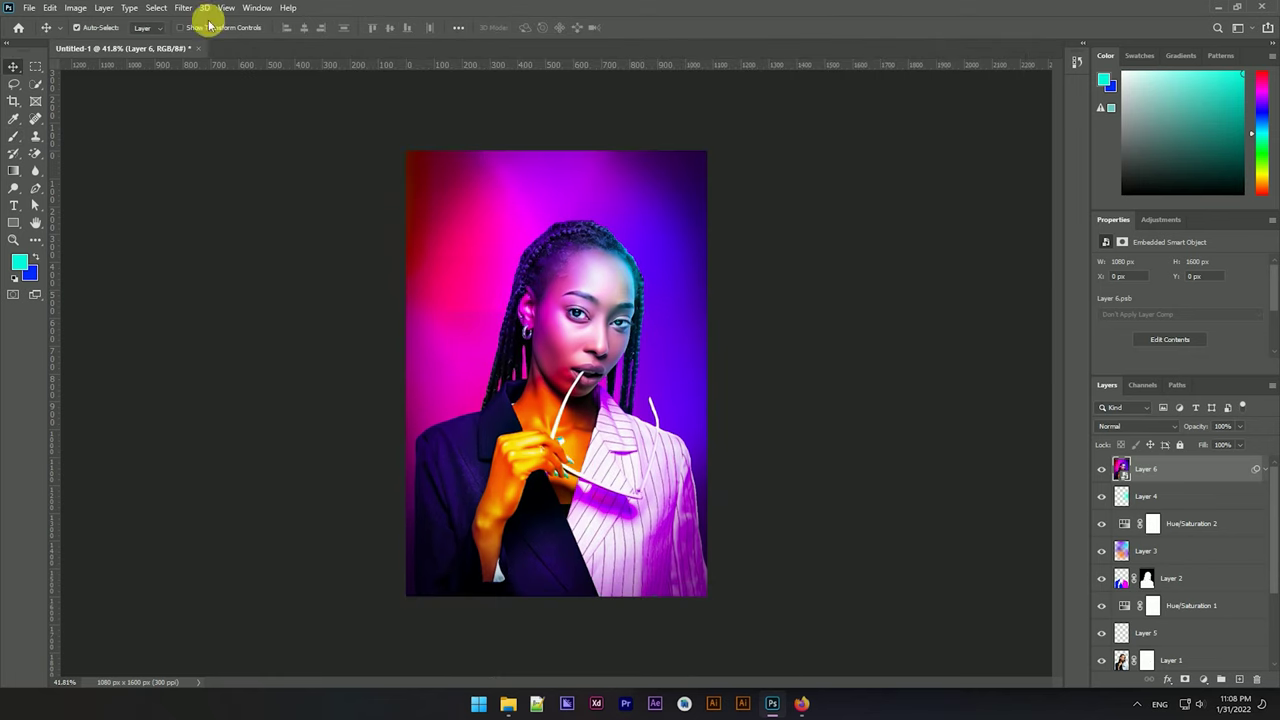
click(183, 8)
click(1171, 470)
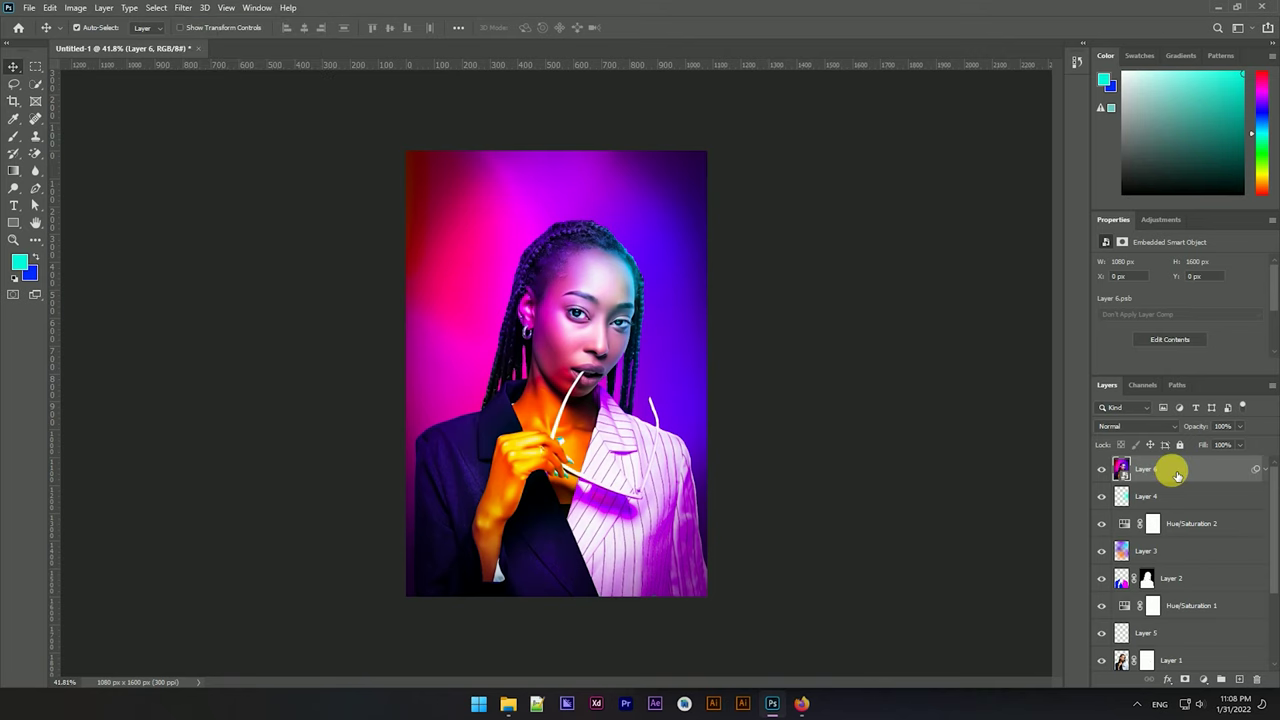
right_click(1171, 470)
key(Escape)
key(ctrl+t)
click(651, 270)
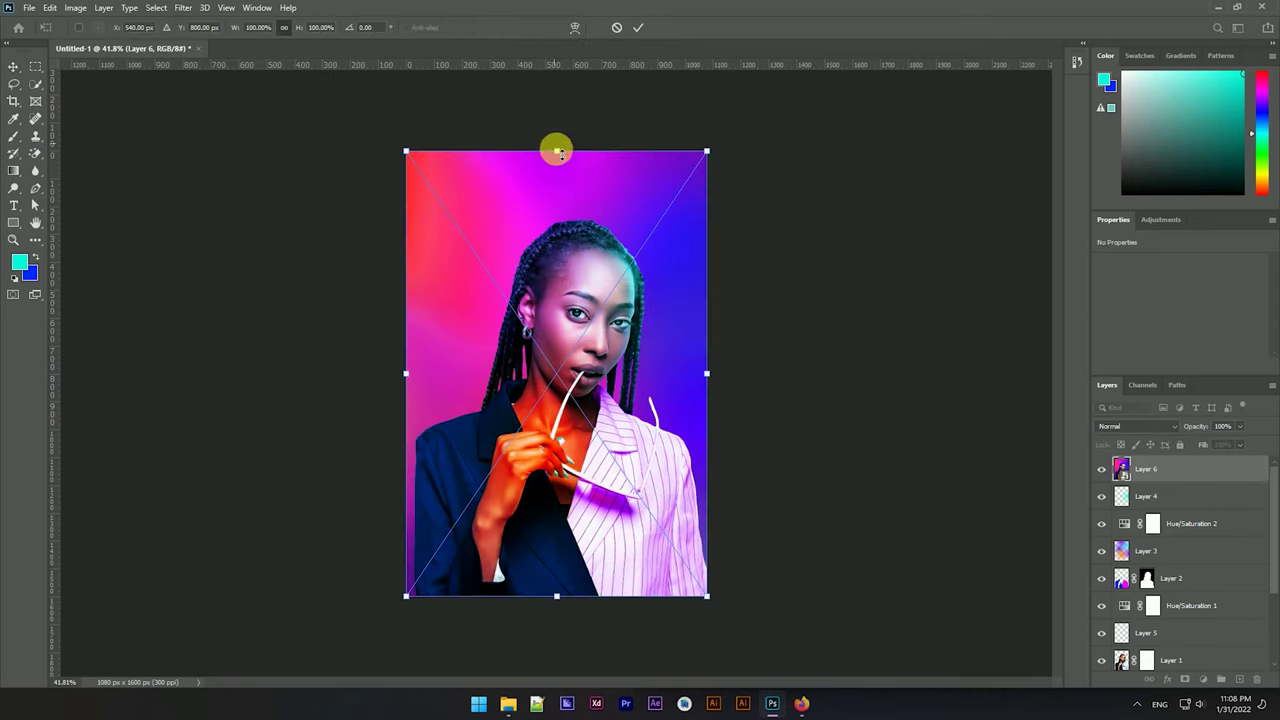
drag(556, 150, 556, 117)
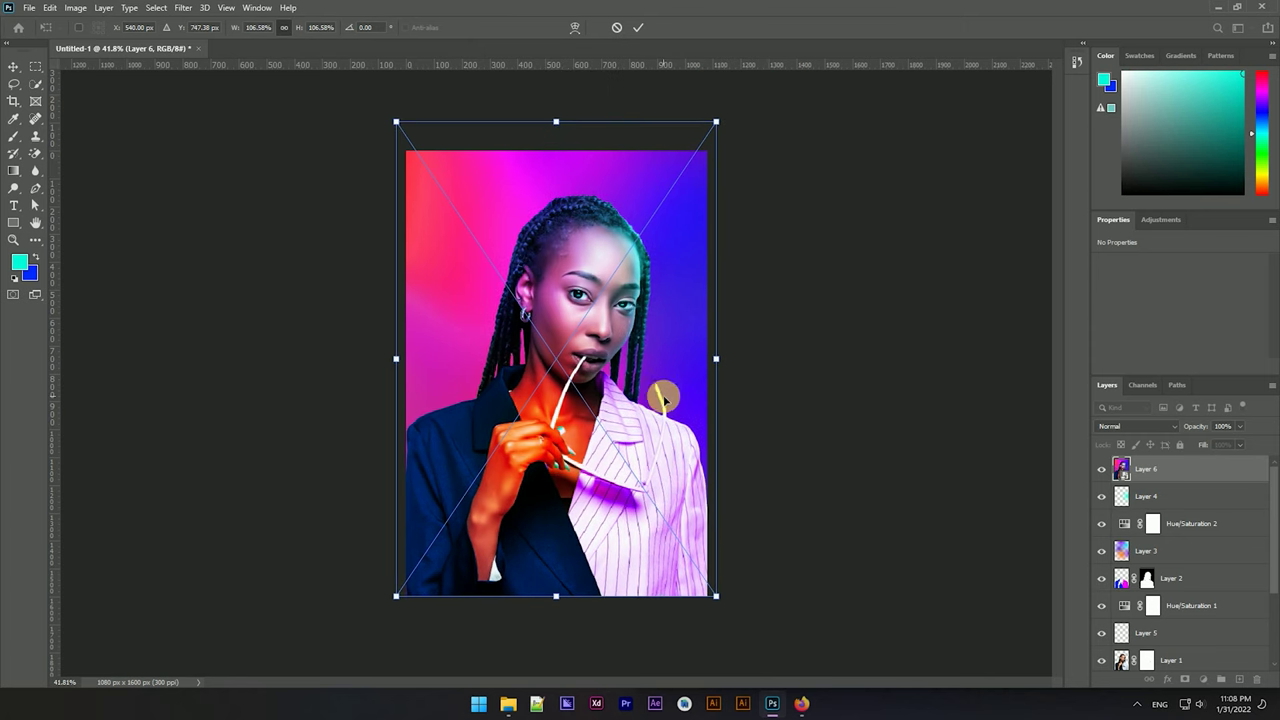
drag(663, 394, 683, 368)
click(638, 29)
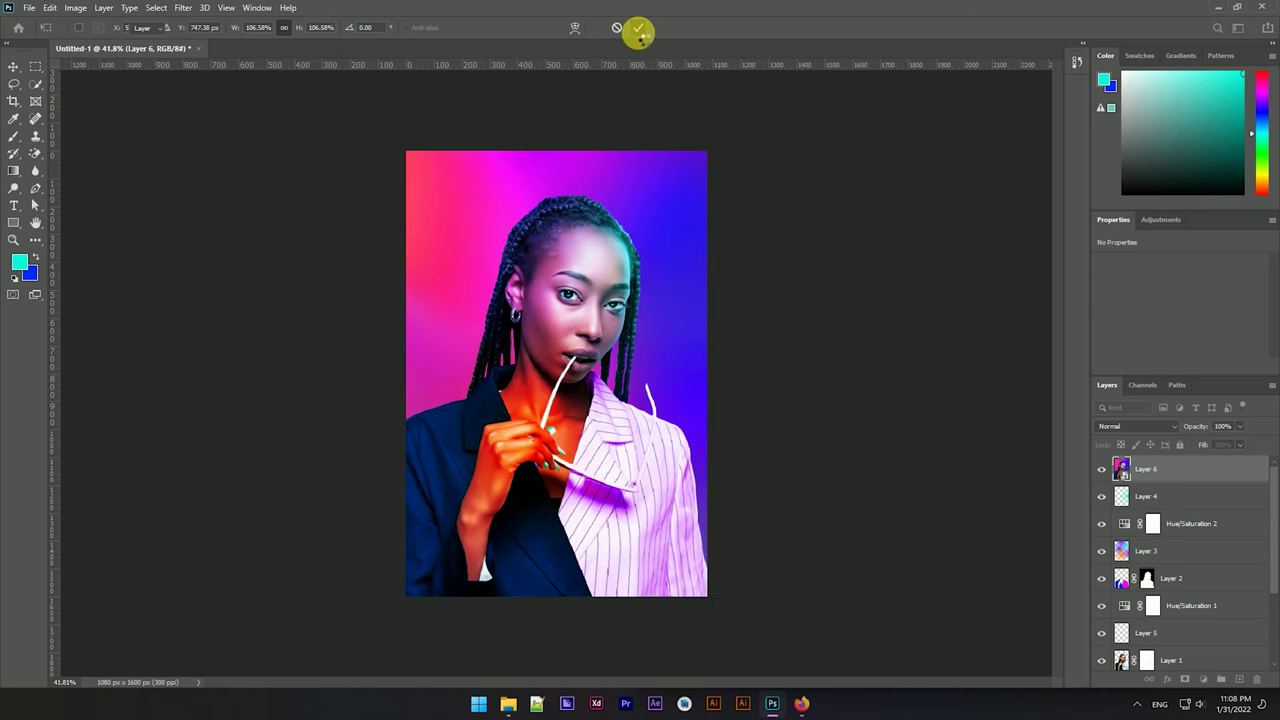
Rasterize Layer 6 into a pixel layer.
scroll(563, 297, up, 2)
scroll(563, 297, down, 1)
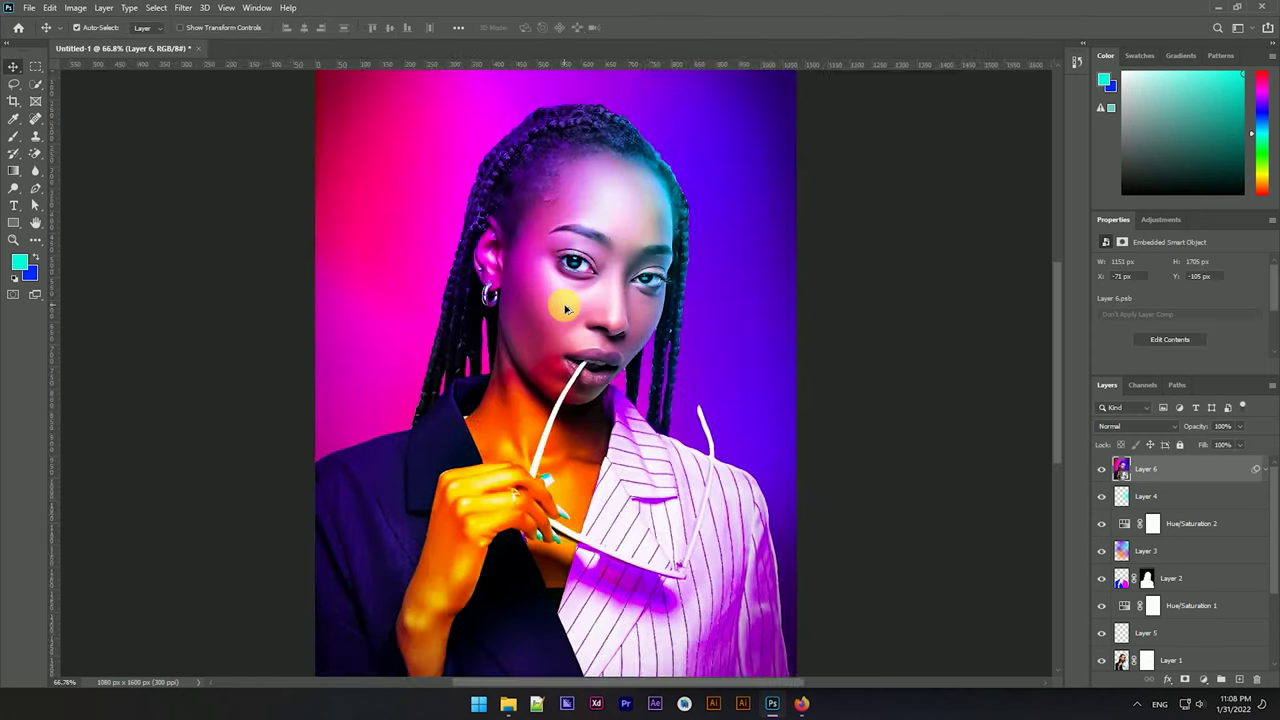
scroll(563, 297, down, 1)
right_click(1187, 476)
click(1060, 345)
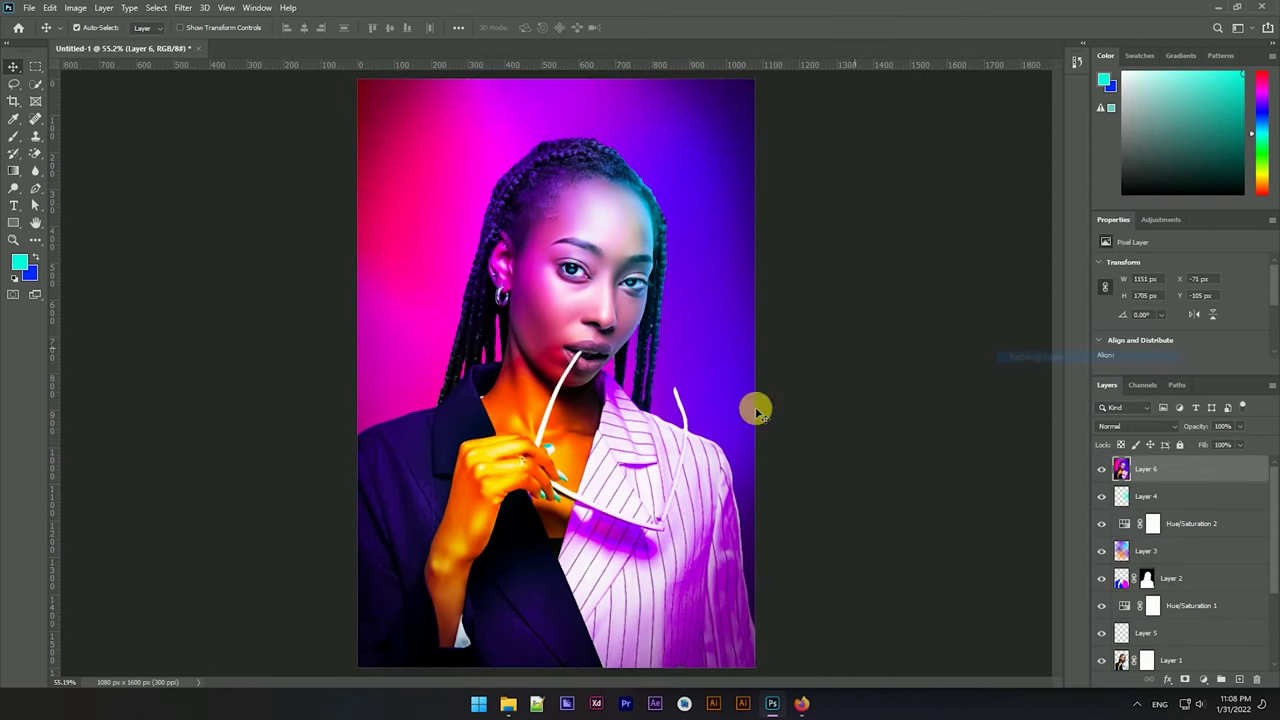
scroll(610, 266, up, 1)
scroll(620, 265, up, 3)
scroll(620, 265, down, 2)
scroll(605, 250, down, 1)
scroll(590, 235, down, 1)
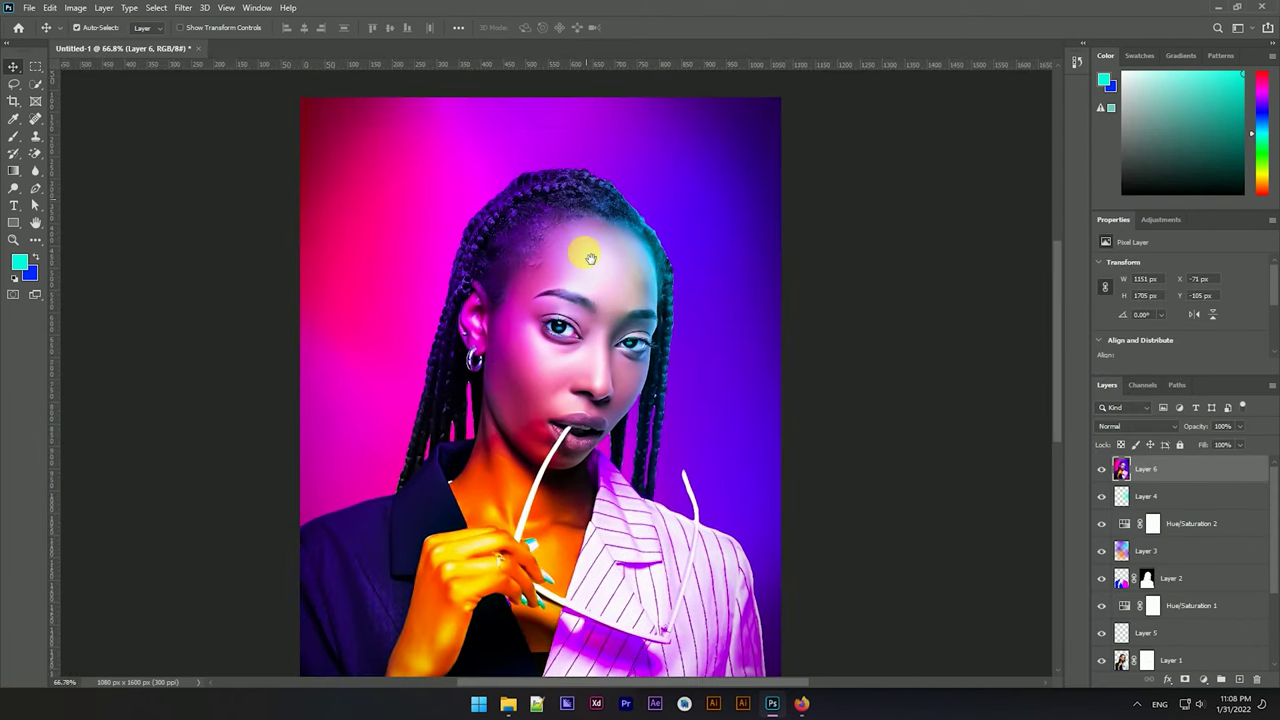
scroll(596, 235, down, 1)
scroll(560, 260, up, 2)
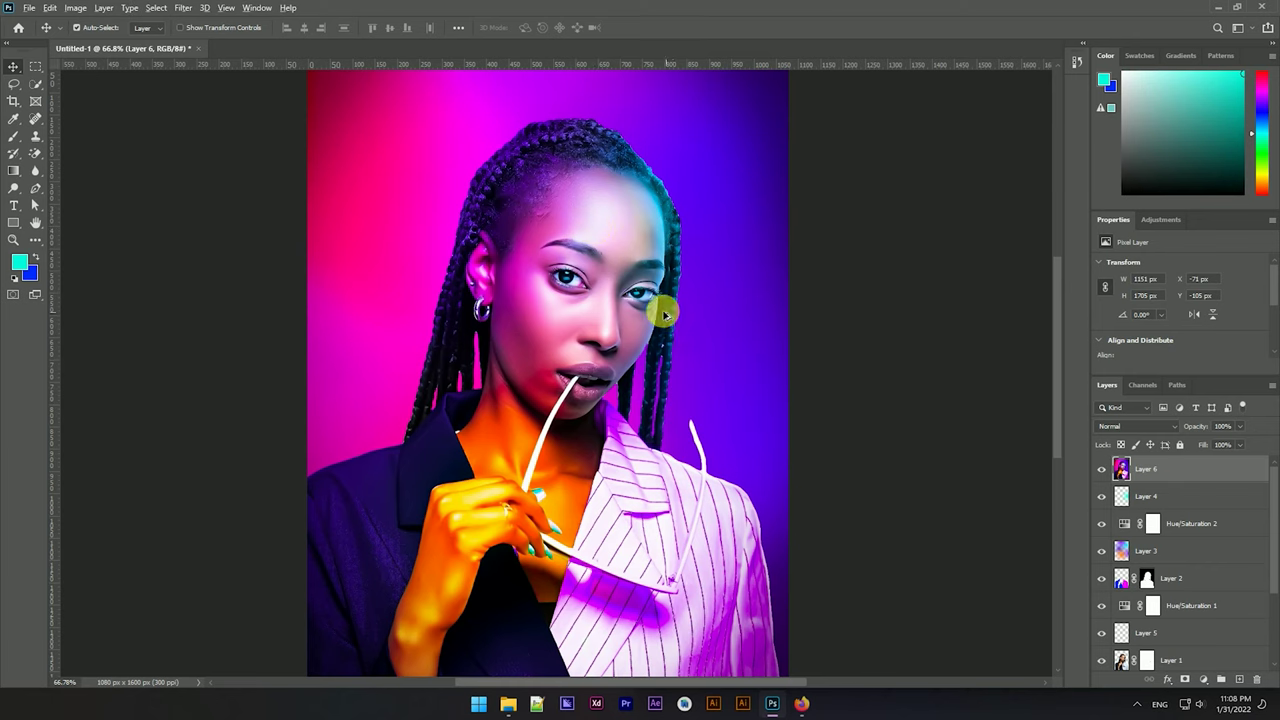
scroll(663, 310, down, 1)
Run SkinFiner with skin tone saturation +30, fine smoothing +73 and the Smoothing-High preset.
click(183, 8)
mouse_move(211, 305)
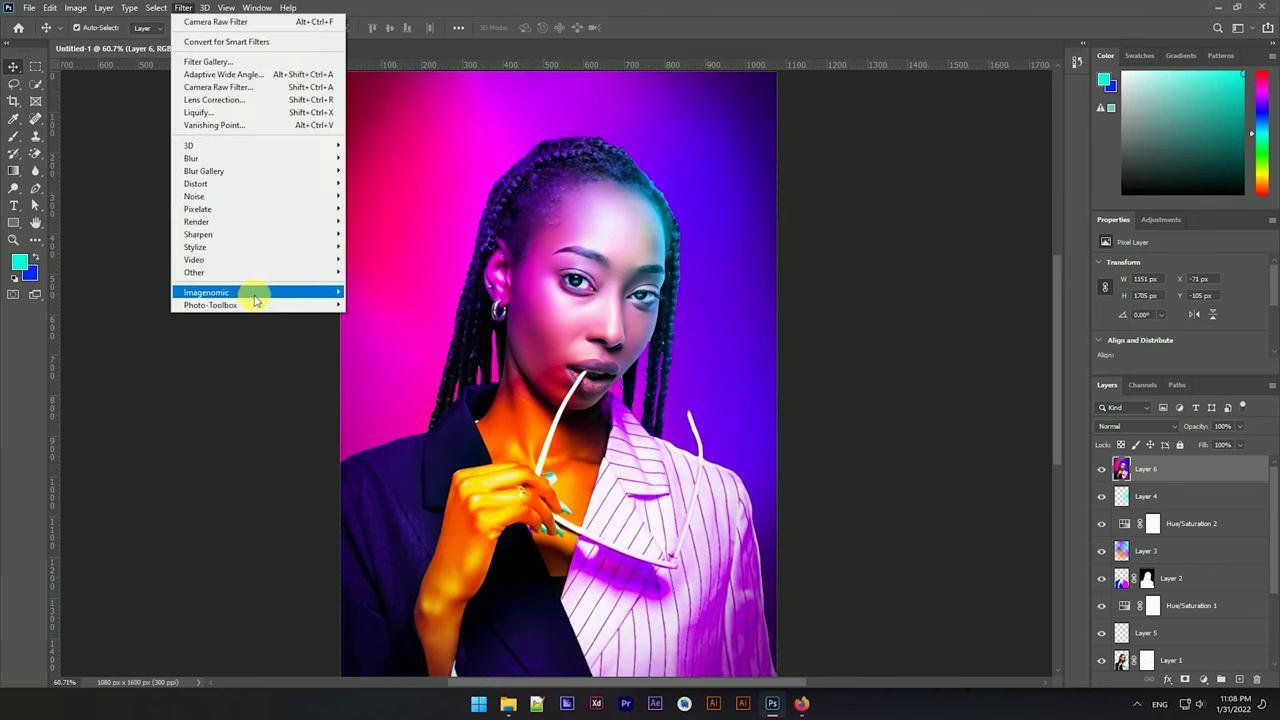
click(395, 312)
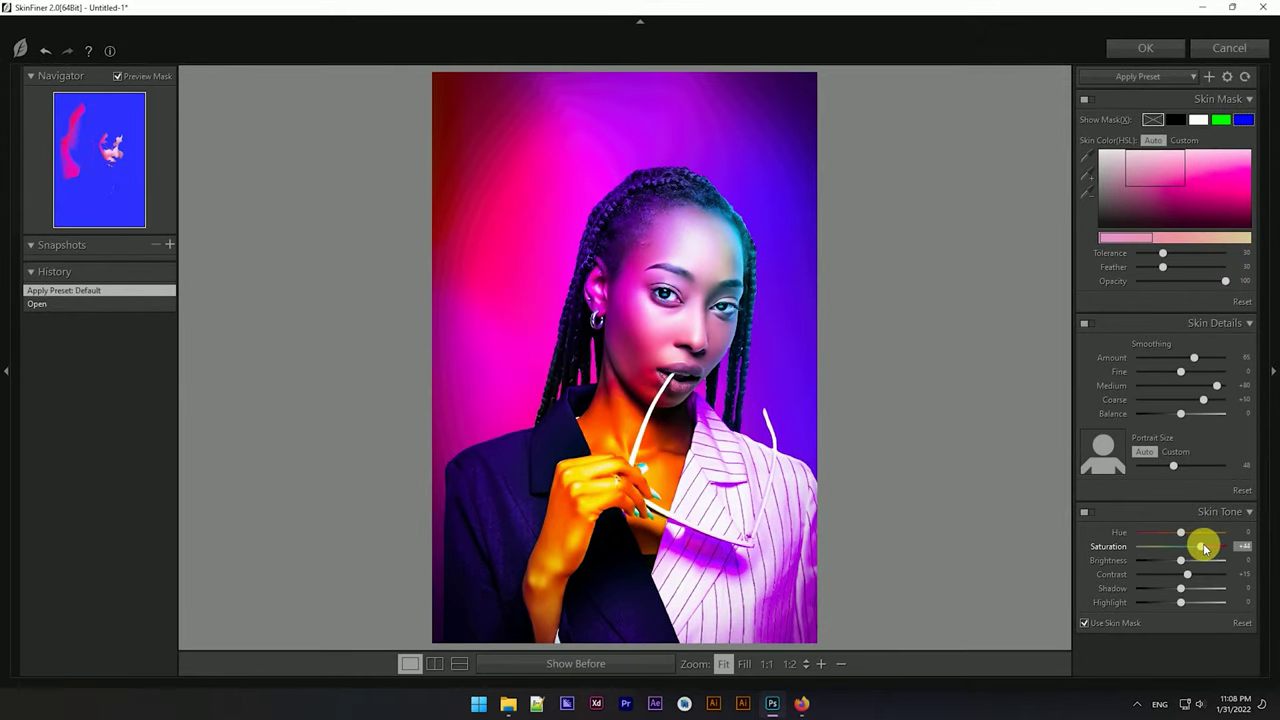
drag(1198, 549, 1195, 547)
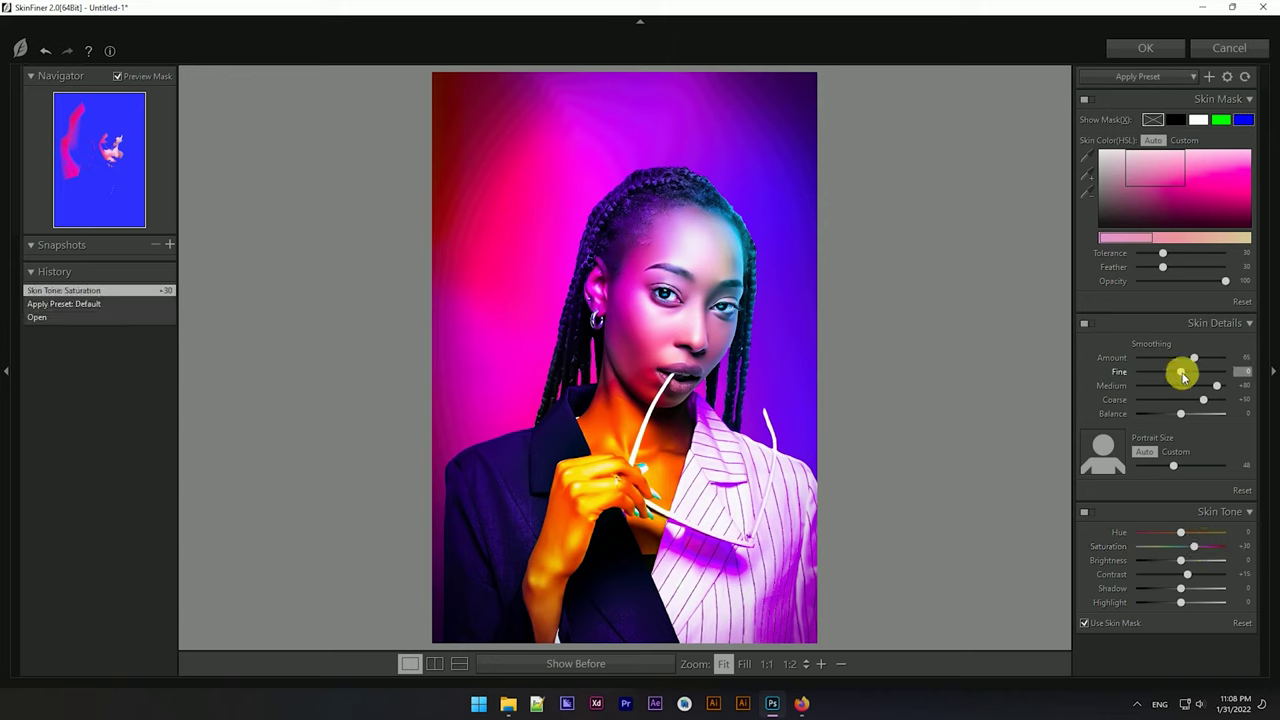
drag(1214, 374, 1214, 374)
click(1138, 77)
click(1140, 127)
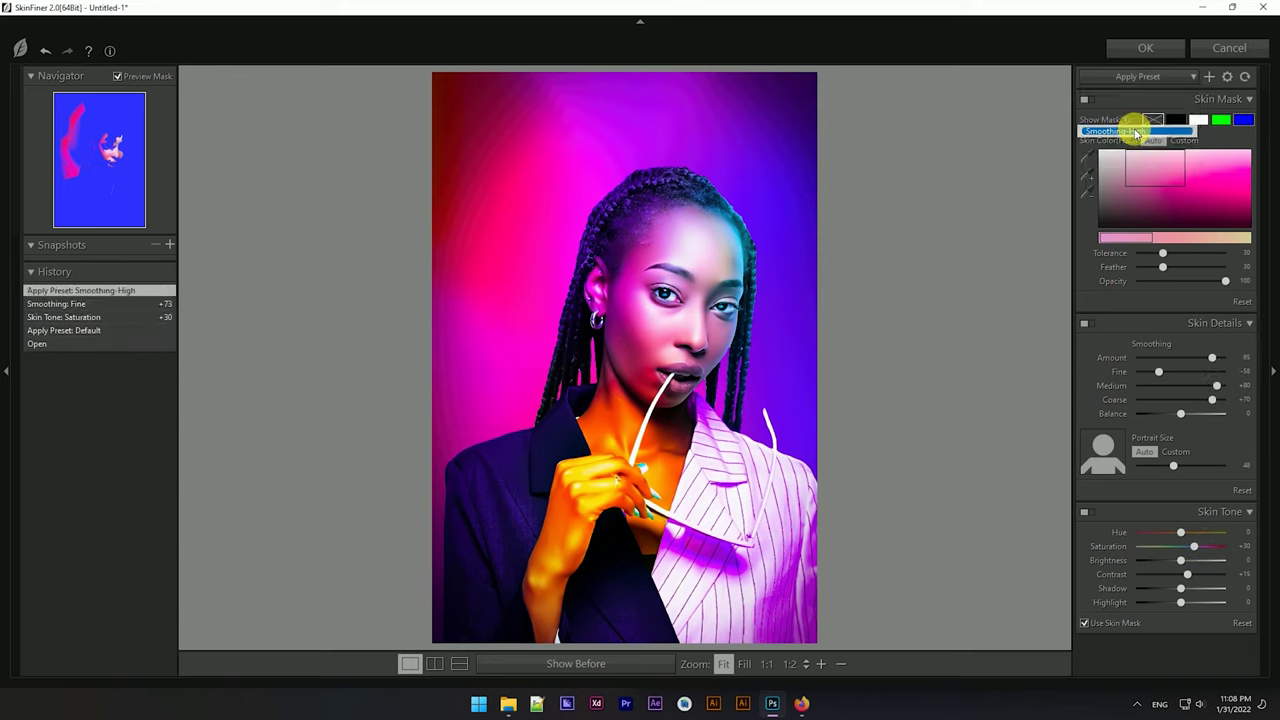
click(1145, 48)
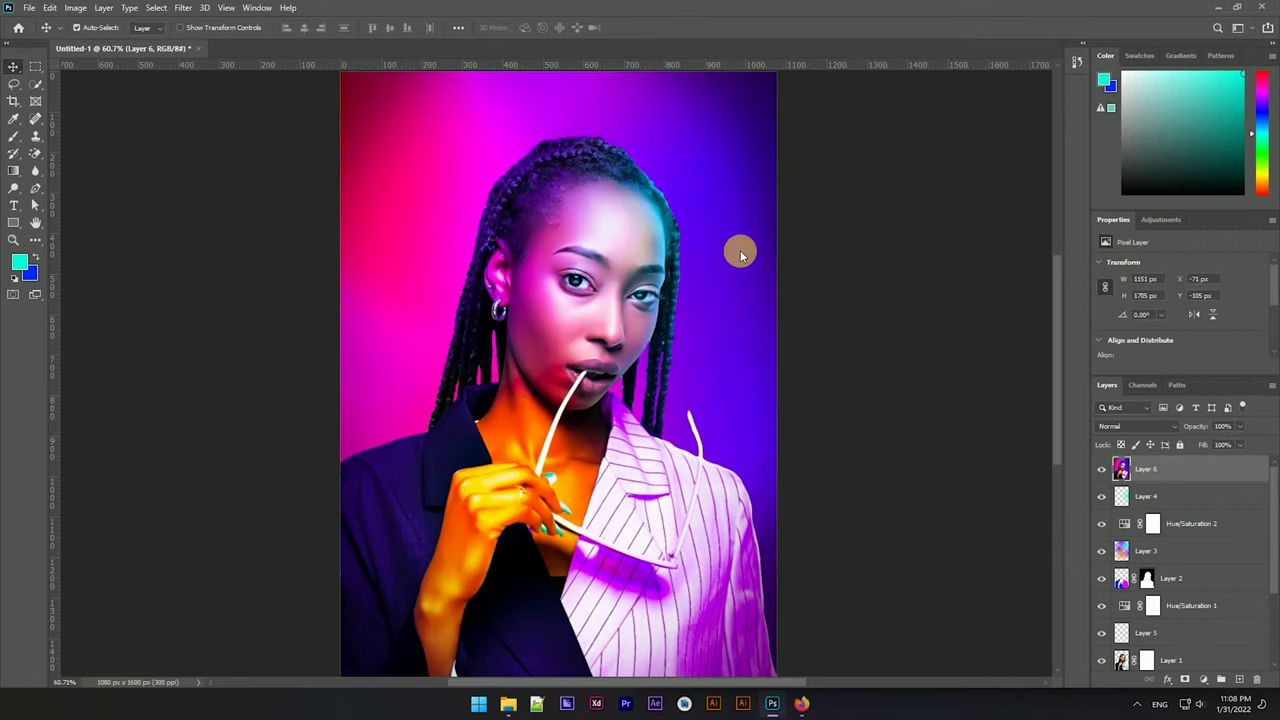
Group Layer 2 through 2730524 into Group 1 and hide the group.
scroll(603, 274, up, 3)
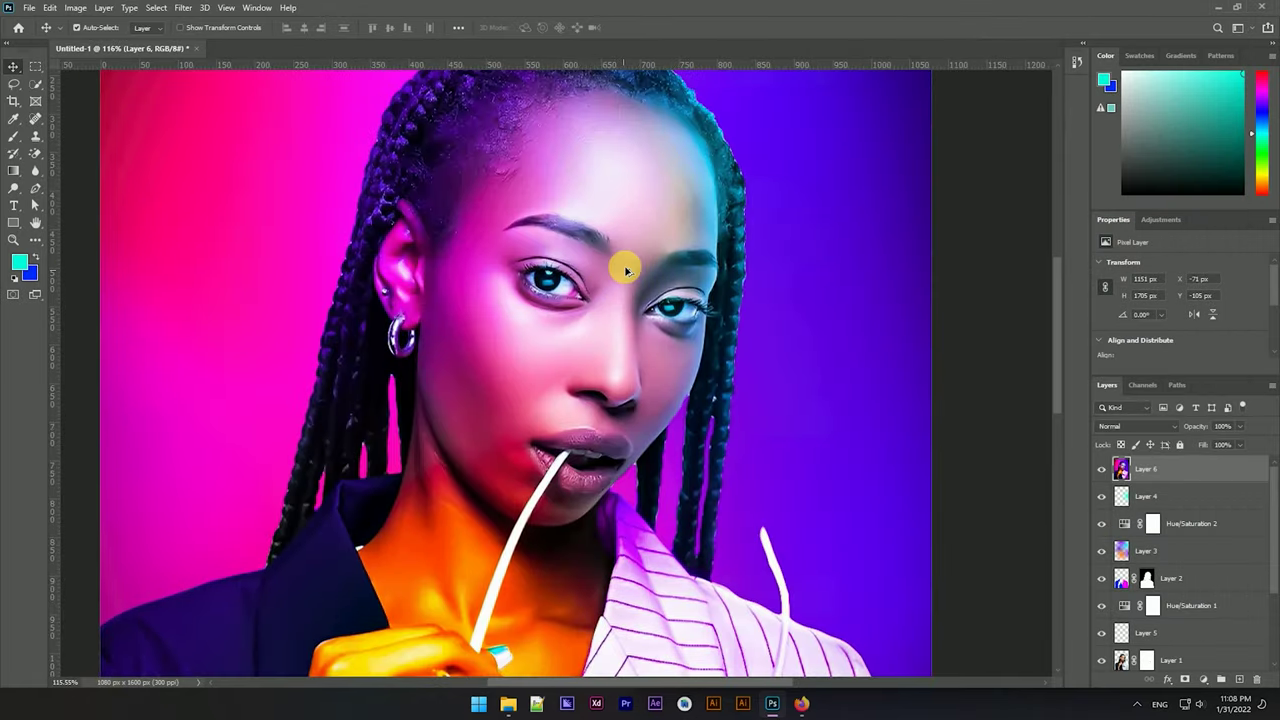
scroll(628, 268, down, 3)
scroll(628, 268, down, 2)
scroll(580, 280, up, 3)
click(1158, 505)
scroll(1160, 512, down, 3)
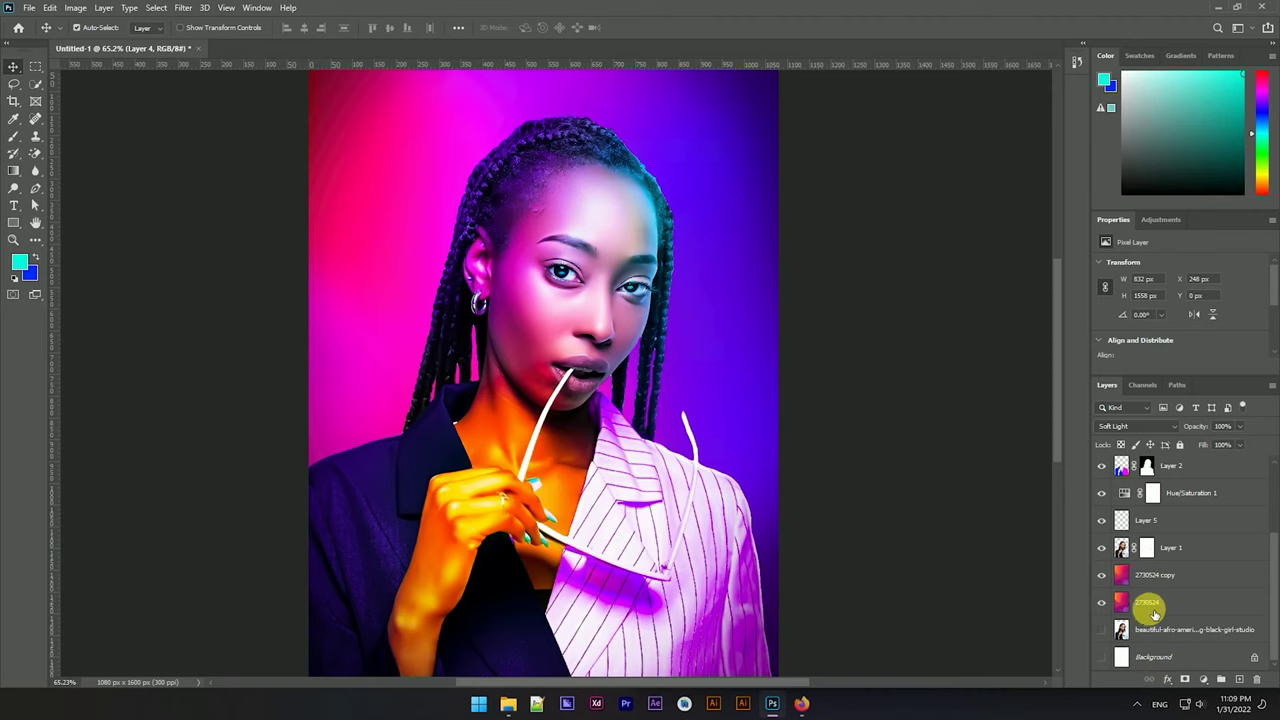
shift+click(1155, 605)
key(ctrl+g)
click(1101, 494)
Toggle Layer 6's visibility for a before-and-after comparison.
click(1103, 471)
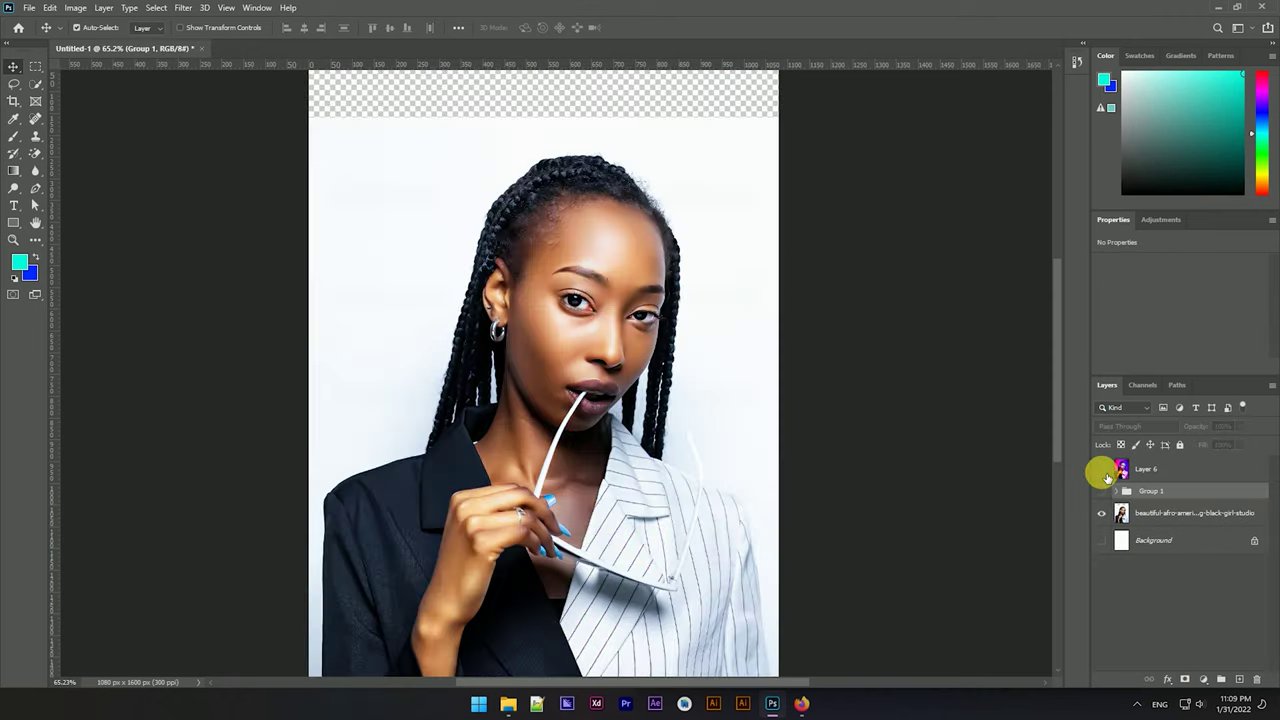
click(1103, 471)
click(1103, 471)
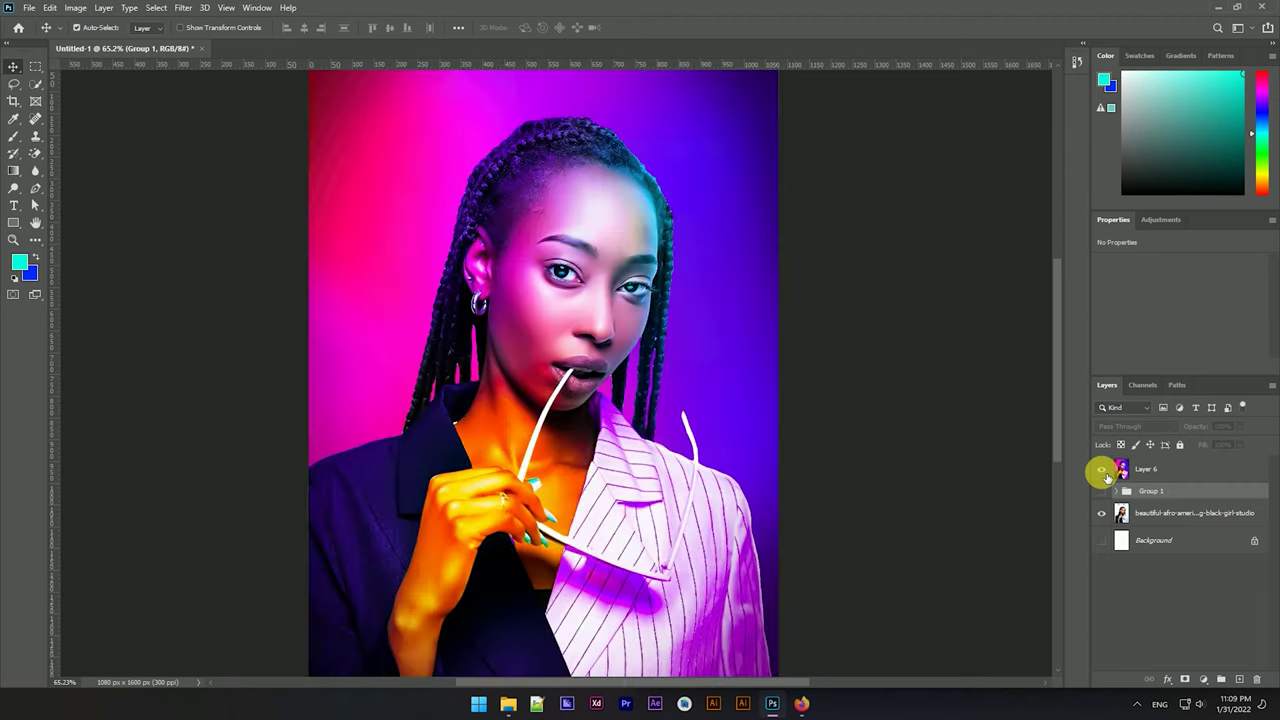